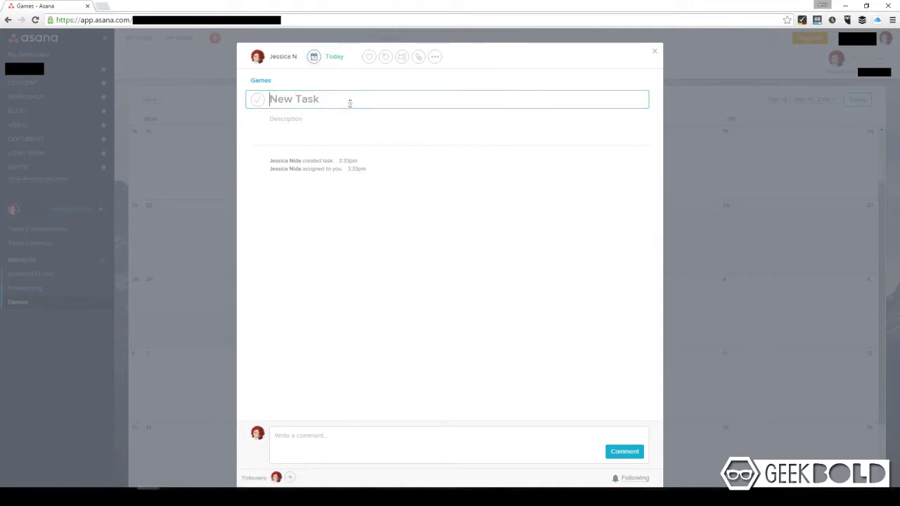
- Name the new task in the Games project "Happy Planets"
type("Happ")
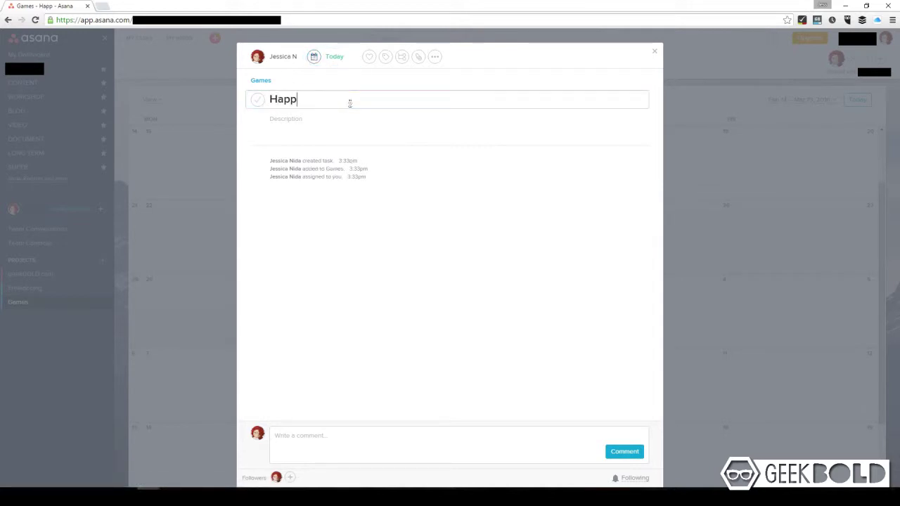
type("y Planets")
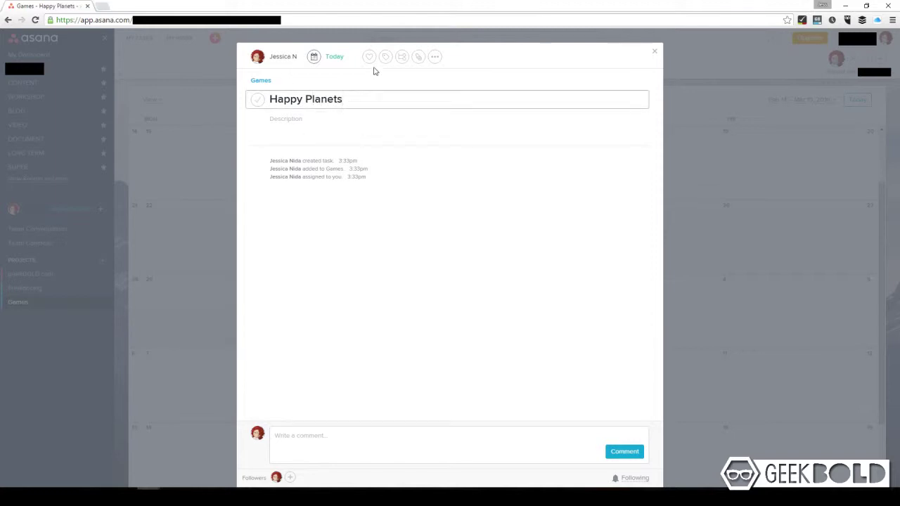
left_click(276, 61)
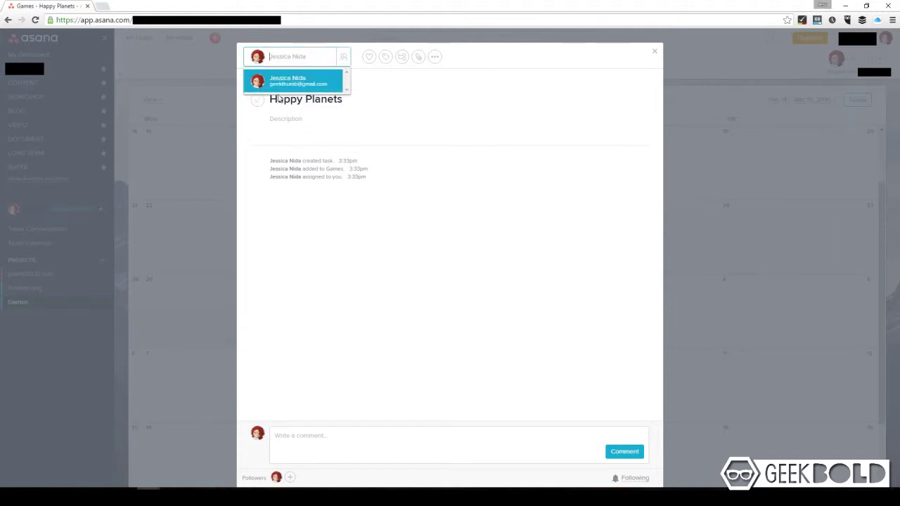
left_click(425, 92)
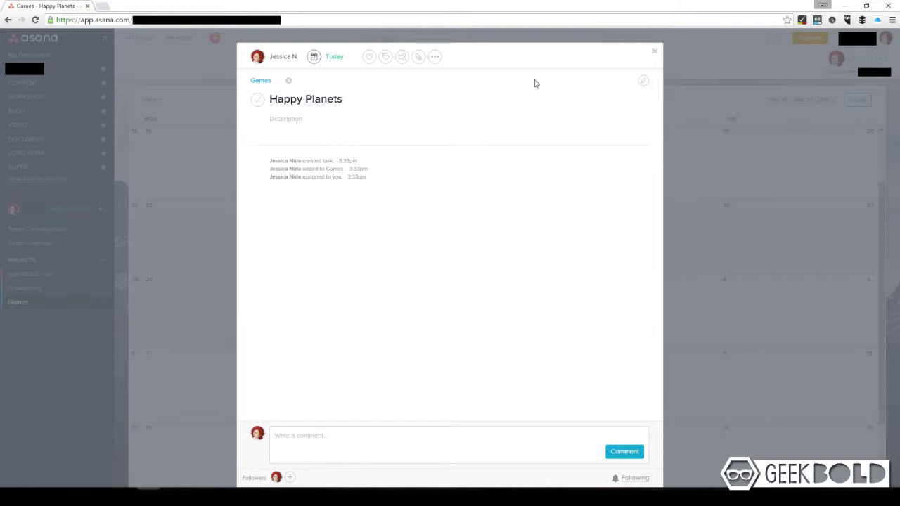
left_click(435, 58)
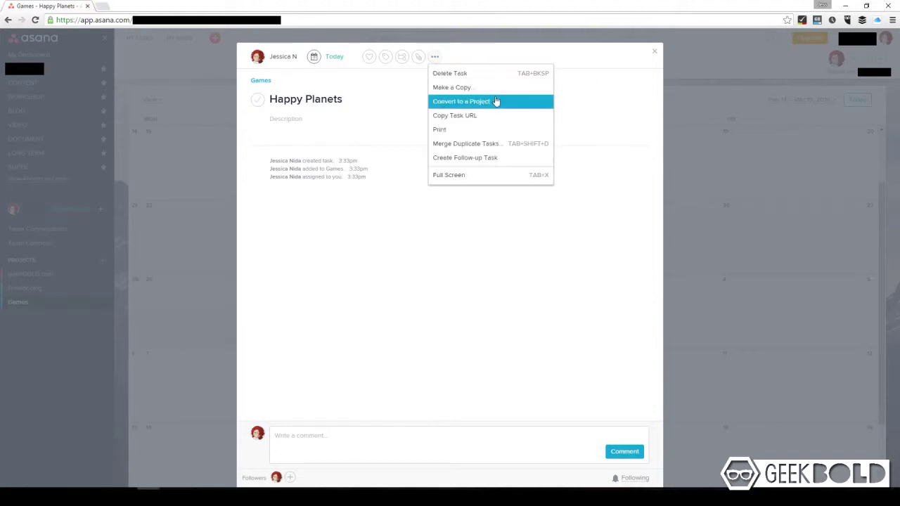
left_click(518, 50)
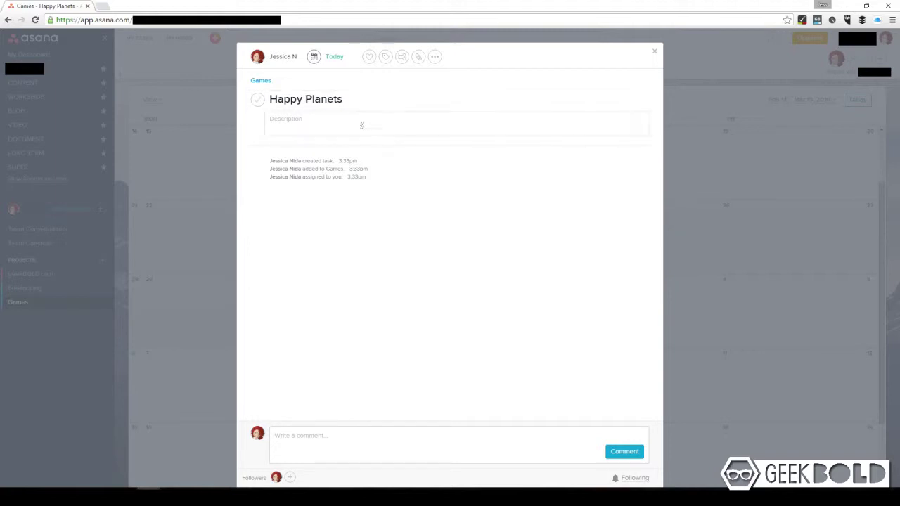
- Describe the Happy Planets task as "This is a card game!" and give it the tags card game and WIP
left_click(441, 125)
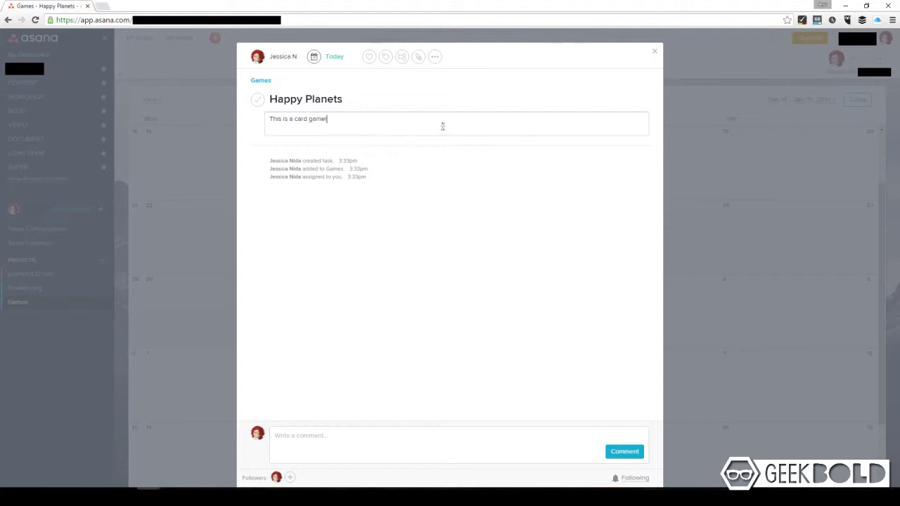
left_click(391, 62)
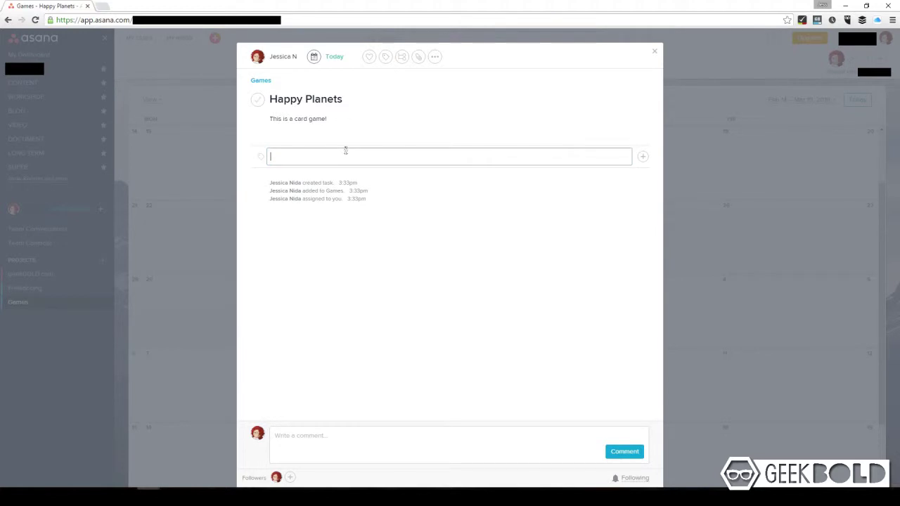
type("card g")
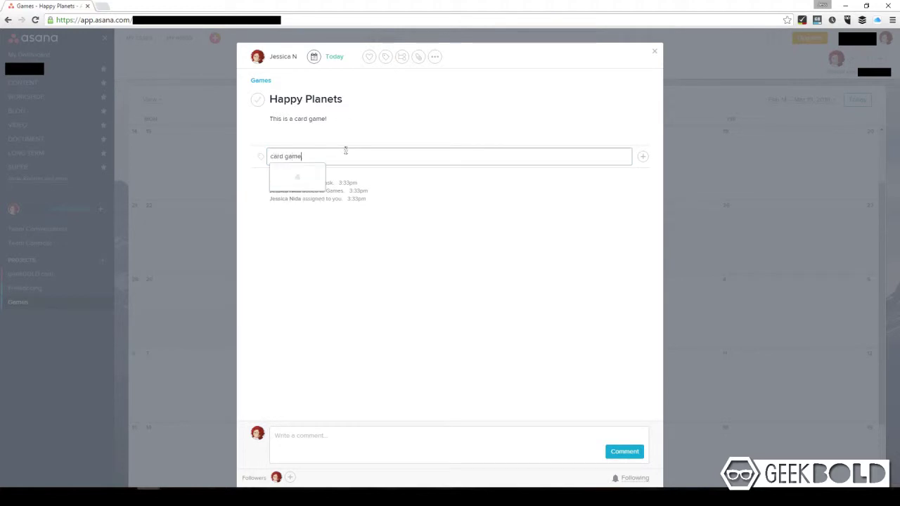
type("ame")
key("Return")
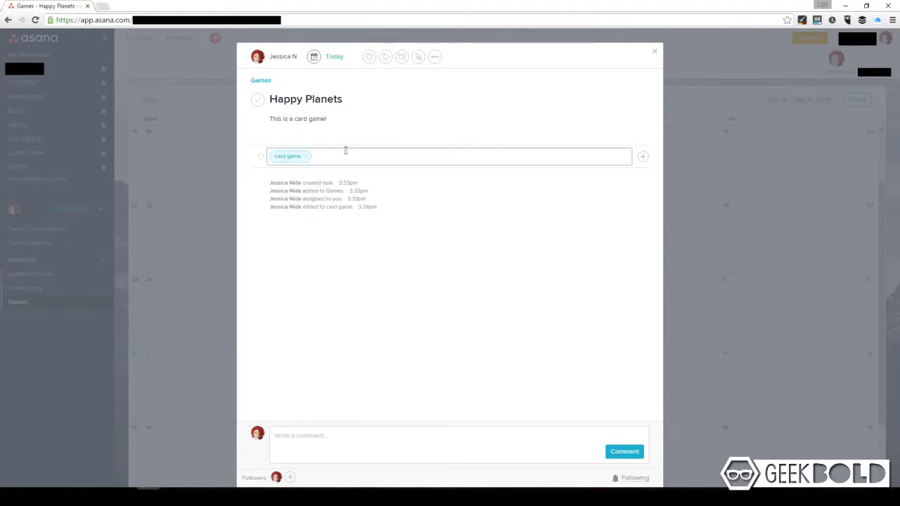
type("WIP")
key("Return")
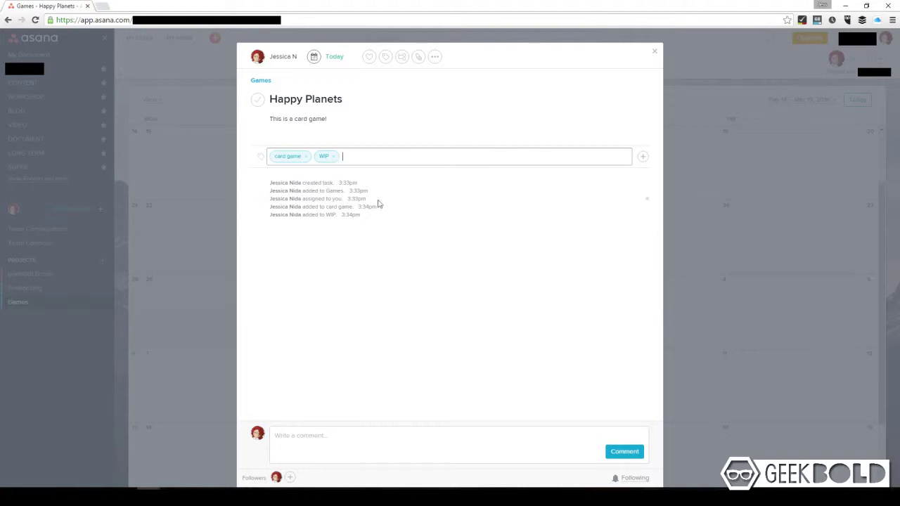
- Attach the image card-back.png from the computer's happy planets folder to the Happy Planets task
left_click(416, 58)
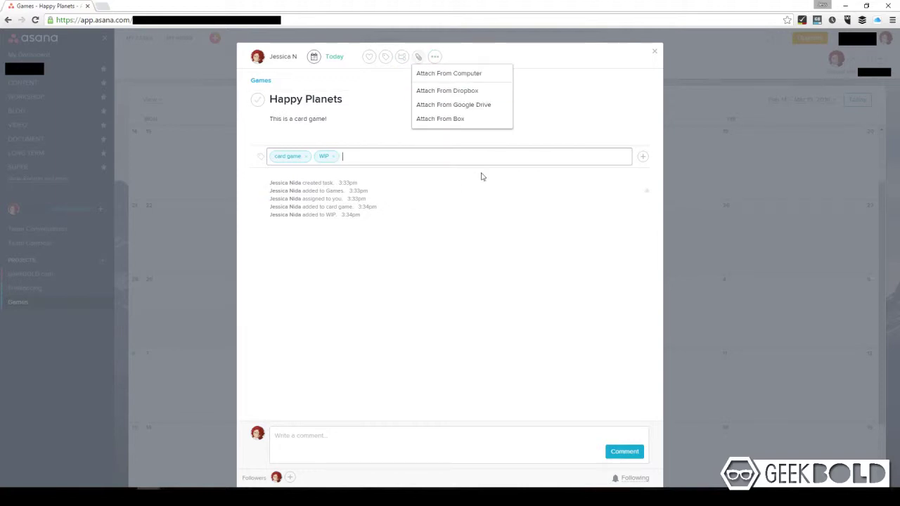
left_click(466, 73)
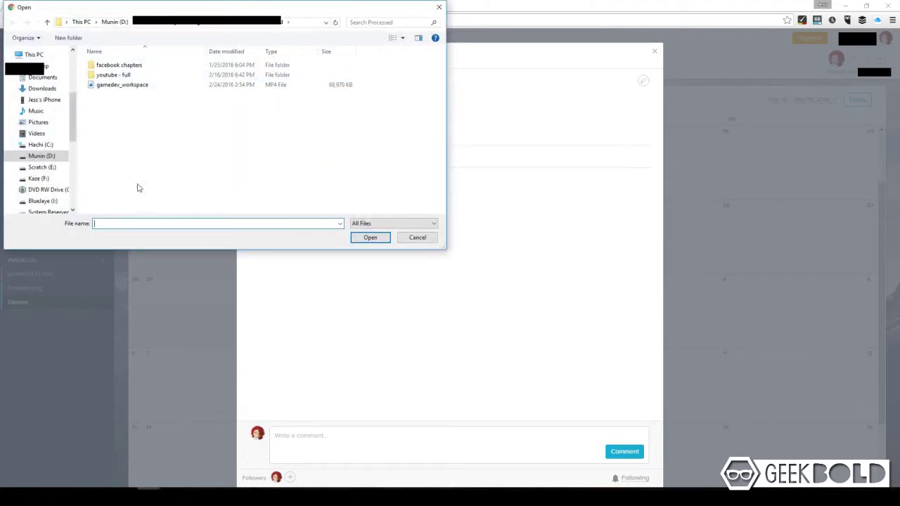
key("alt+Tab")
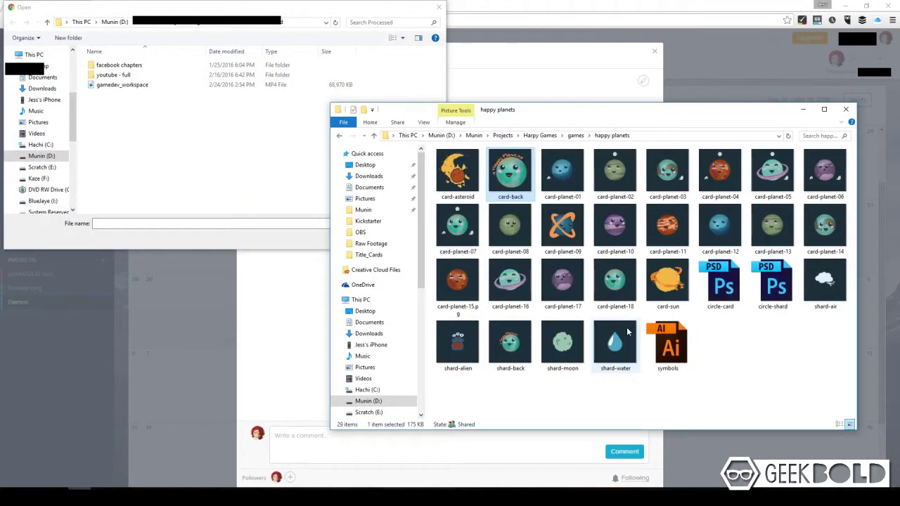
left_click_drag(510, 173, 281, 190)
double_click(128, 89)
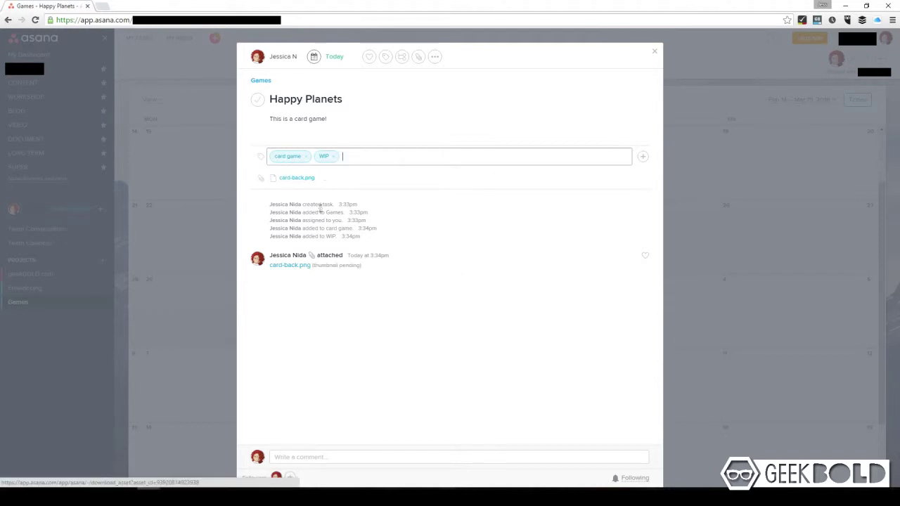
- View the attached card-back.png at full size, close it, and look over its preview in the task
left_click(295, 180)
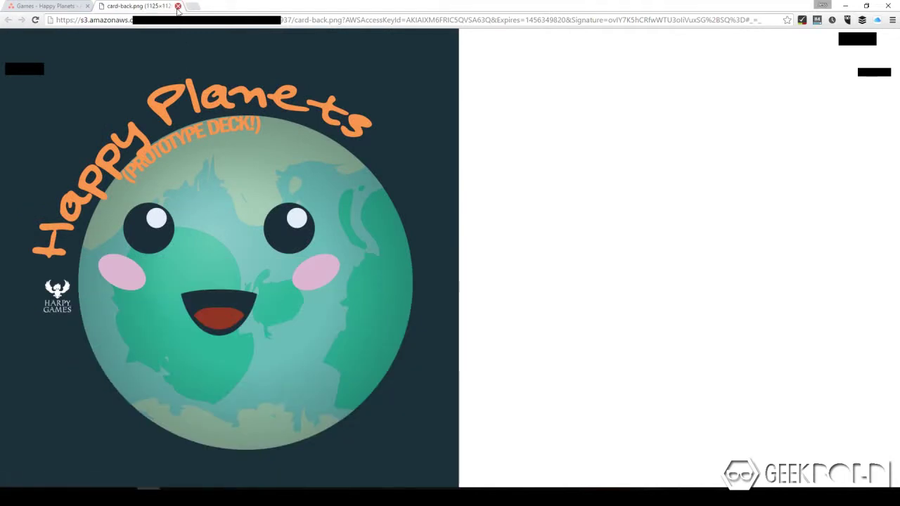
left_click(178, 7)
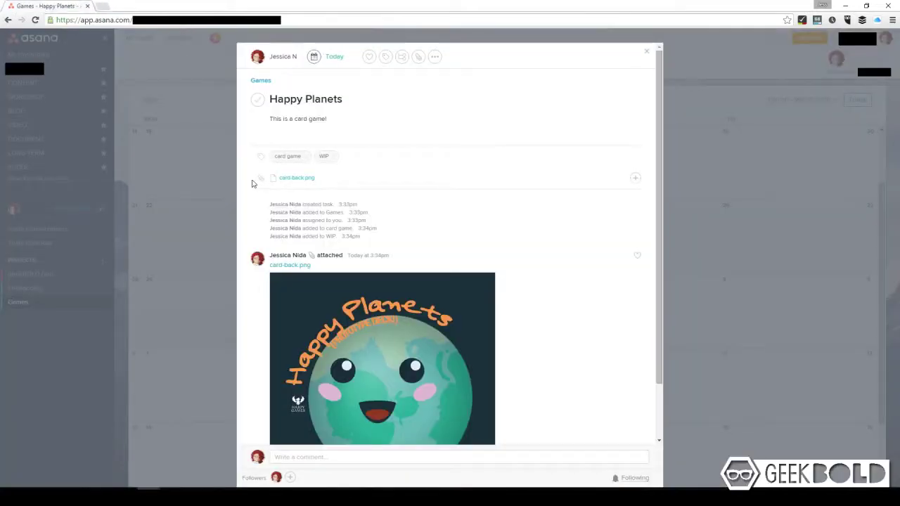
scroll(455, 247, "down", 1)
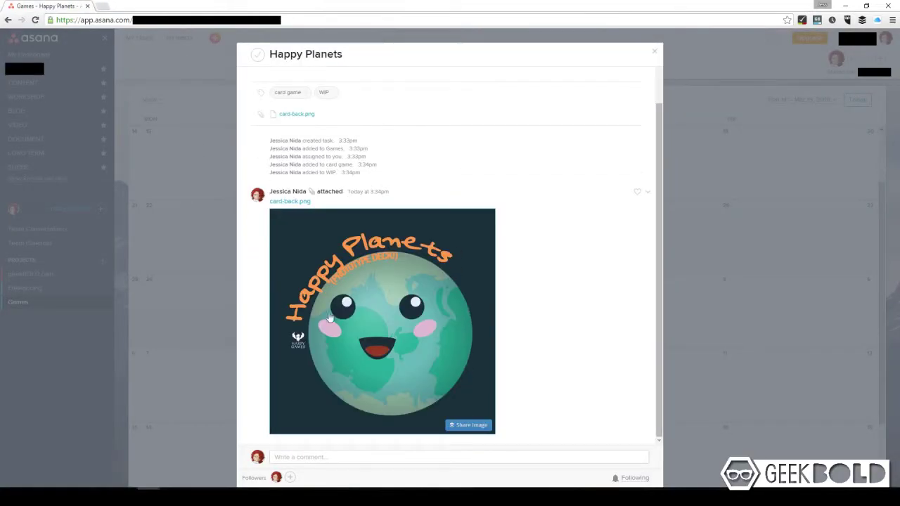
scroll(422, 162, "up", 2)
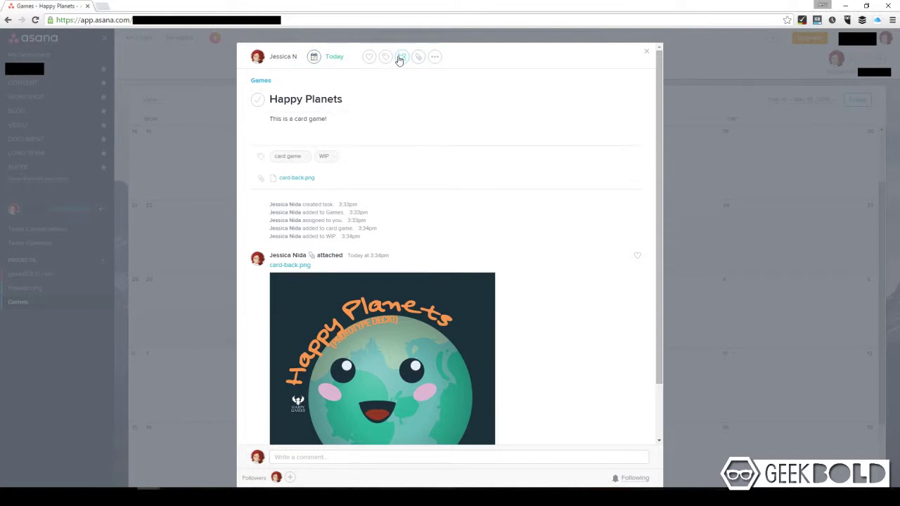
- Add the subtasks HP: Prototype, HP: Rulebook, HP: Art, HP: Playtesting and HP: Kickstarter to the Happy Planets task
left_click(434, 59)
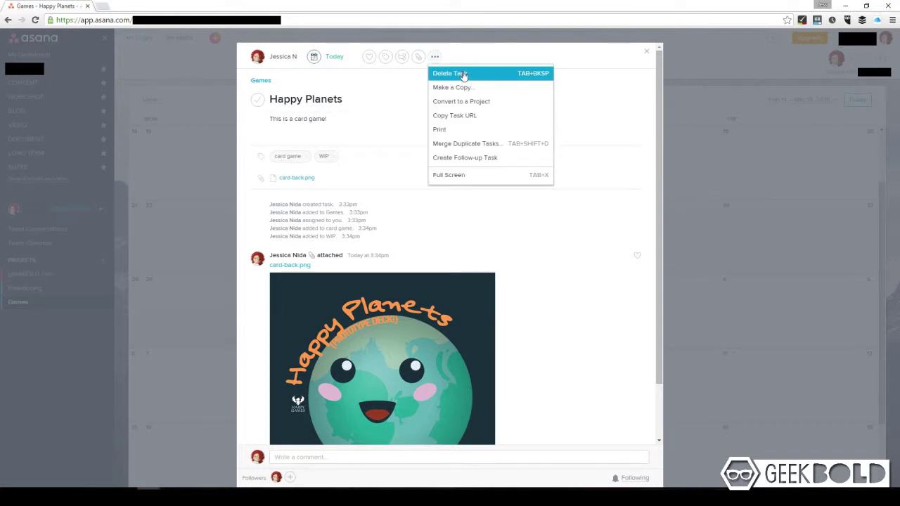
left_click(403, 59)
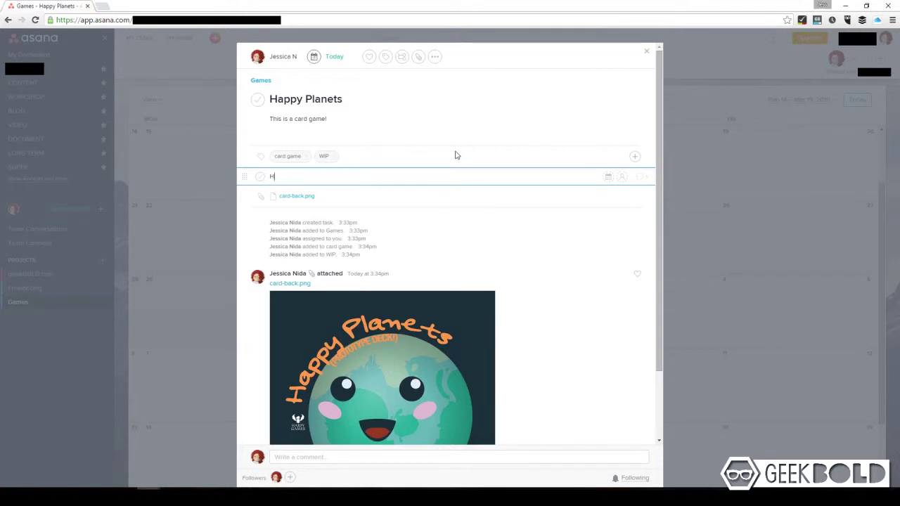
type(":")
key("ctrl+a")
key("End")
key("Return")
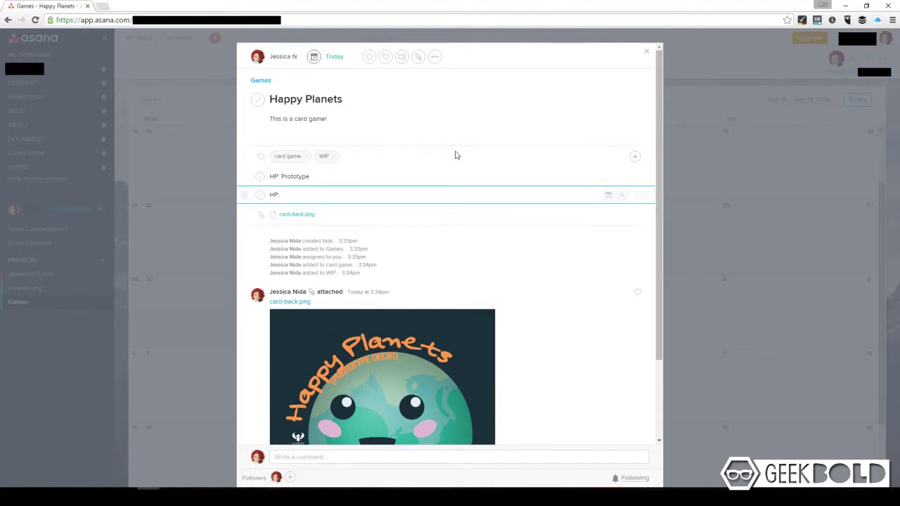
type("HP: Rulebook")
key("Return")
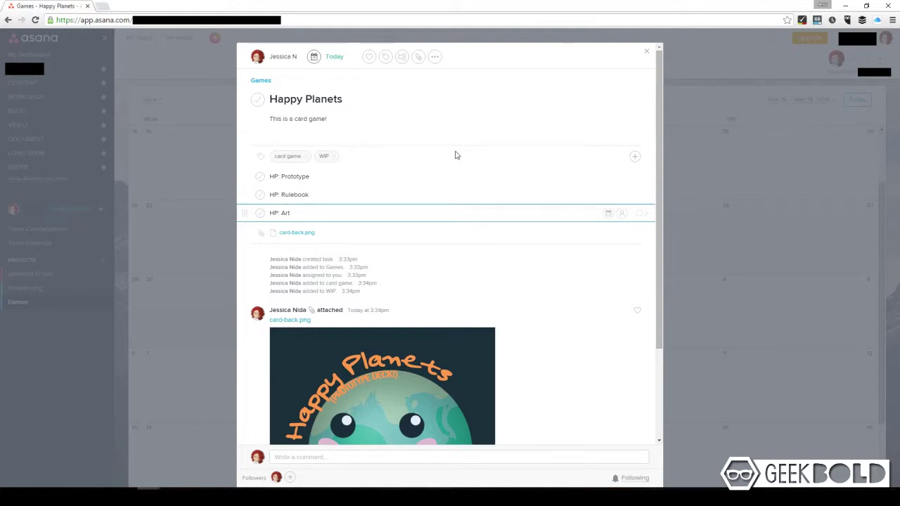
key("Return")
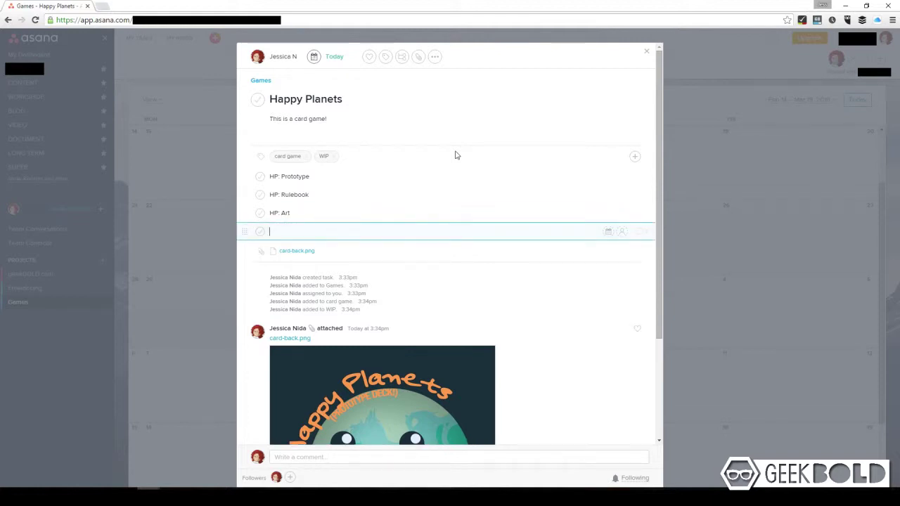
type("HP: Playtesting")
key("Return")
type("HP:")
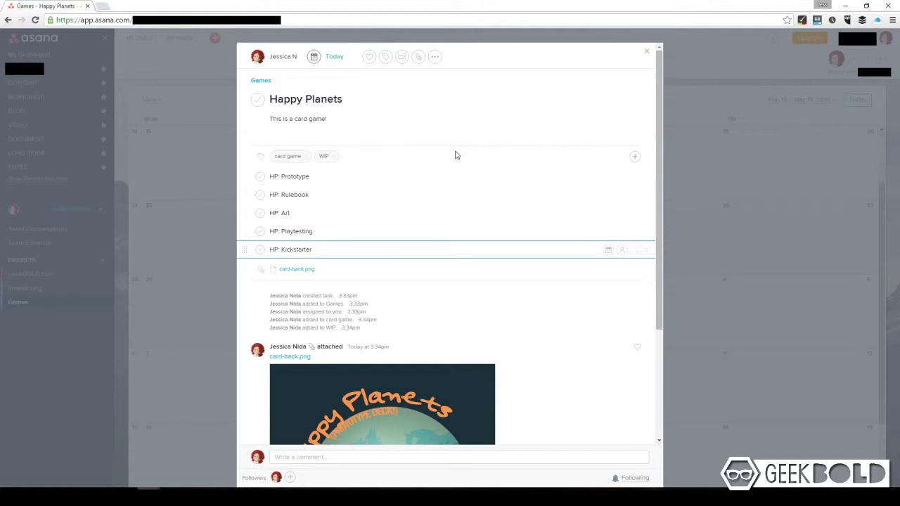
key("Return")
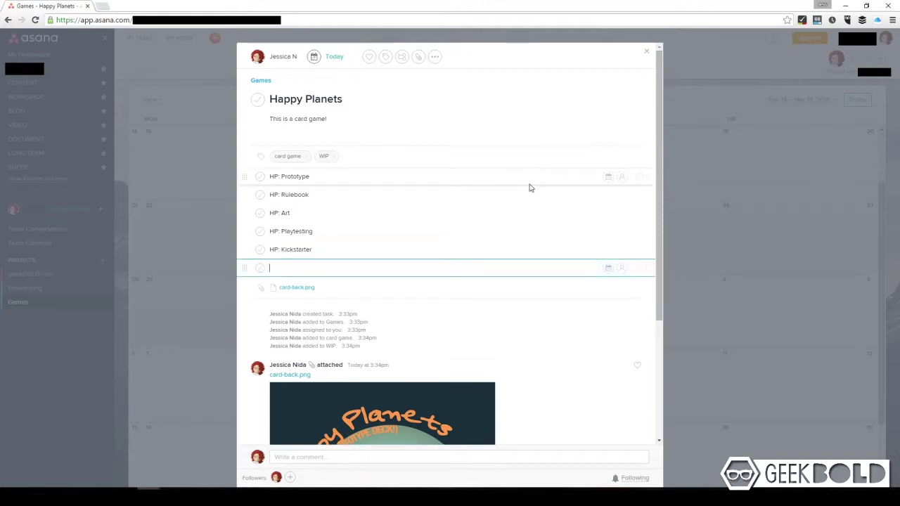
- Assign all five HP subtasks to yourself and remove the blank subtask at the end of the list
left_click(621, 178)
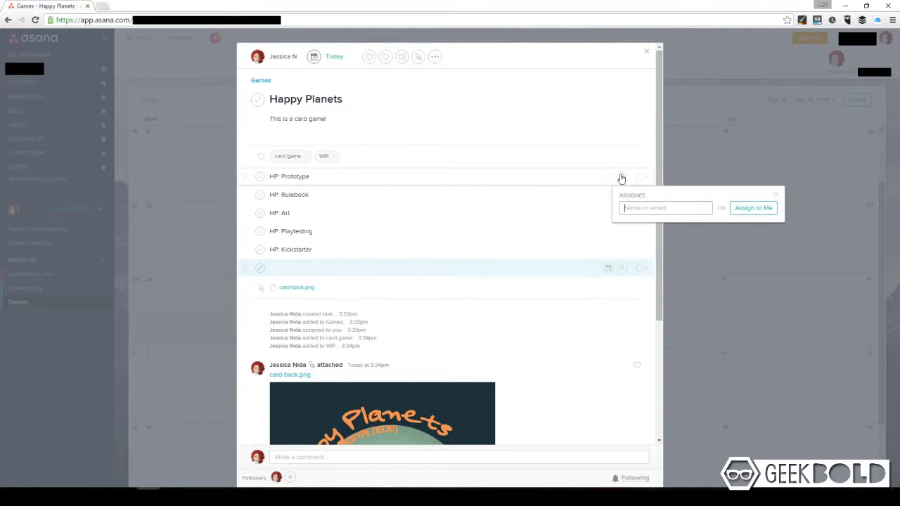
left_click(751, 208)
left_click(622, 195)
left_click(740, 226)
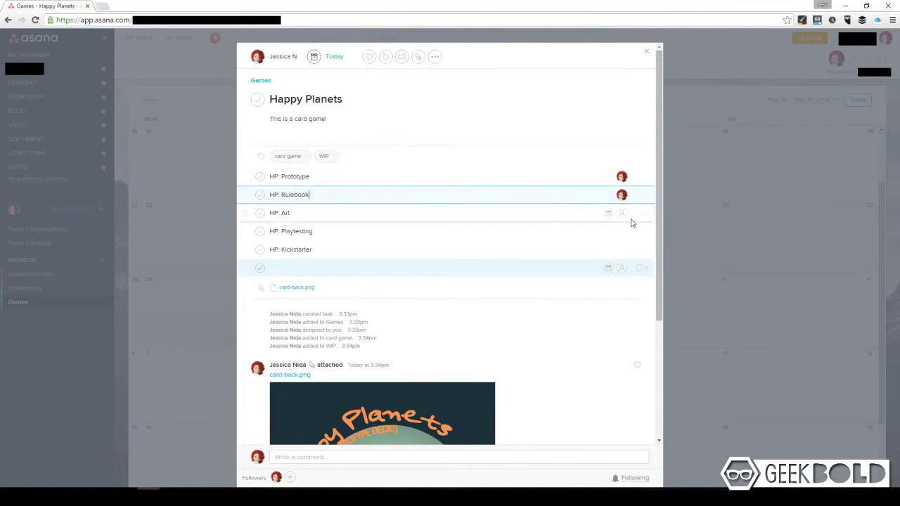
left_click(621, 213)
left_click(753, 244)
left_click(621, 232)
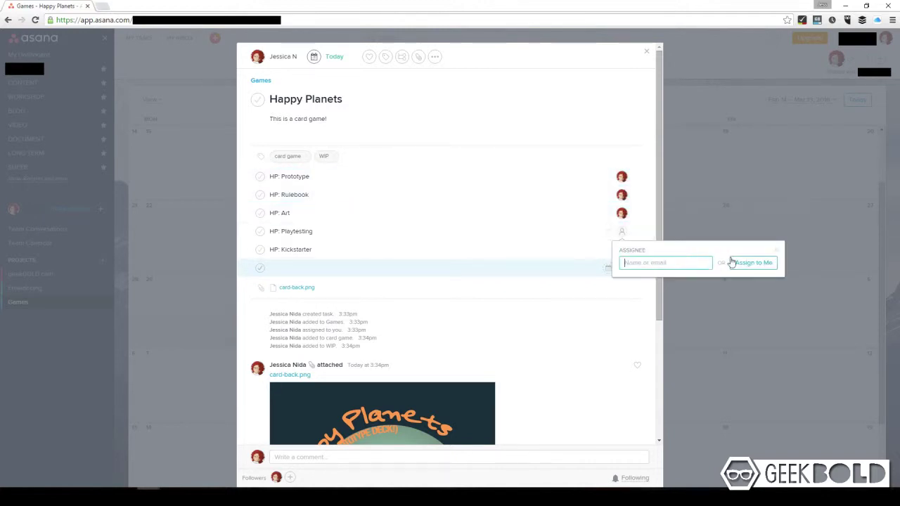
left_click(745, 262)
left_click(621, 251)
left_click(751, 281)
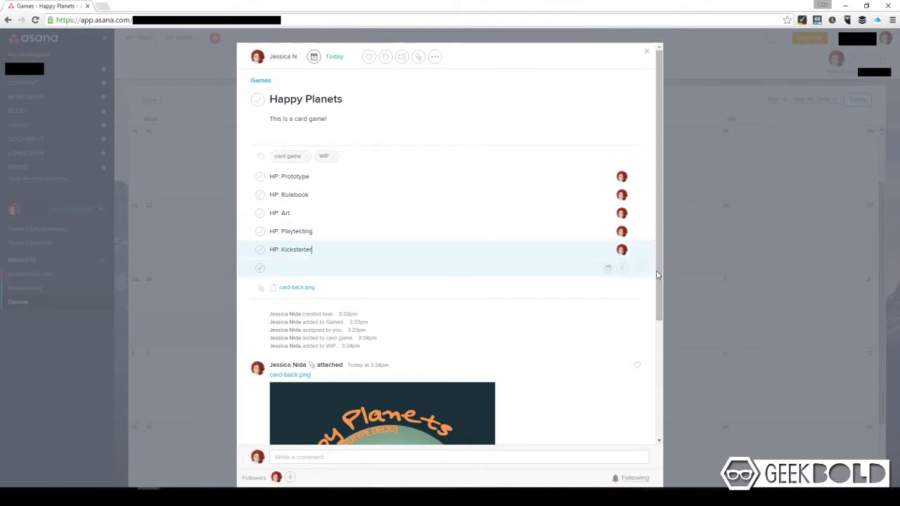
left_click(621, 268)
left_click(741, 304)
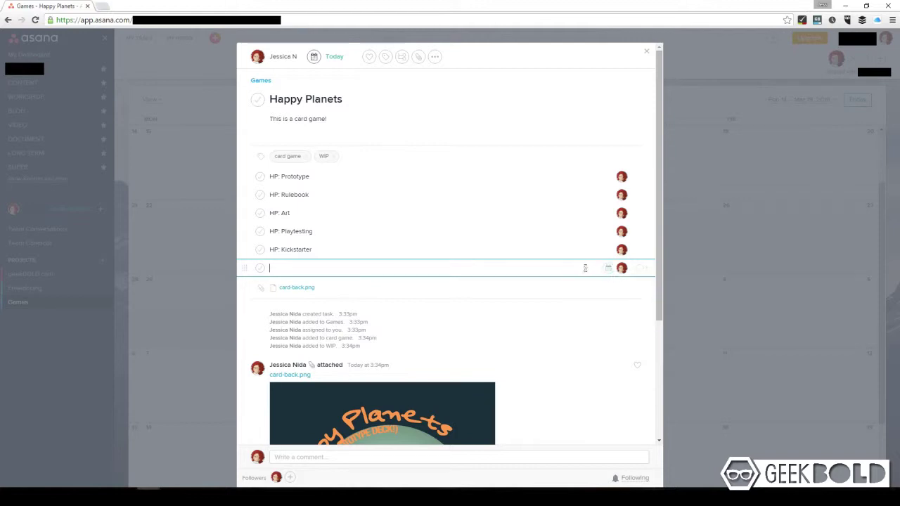
key("BackSpace")
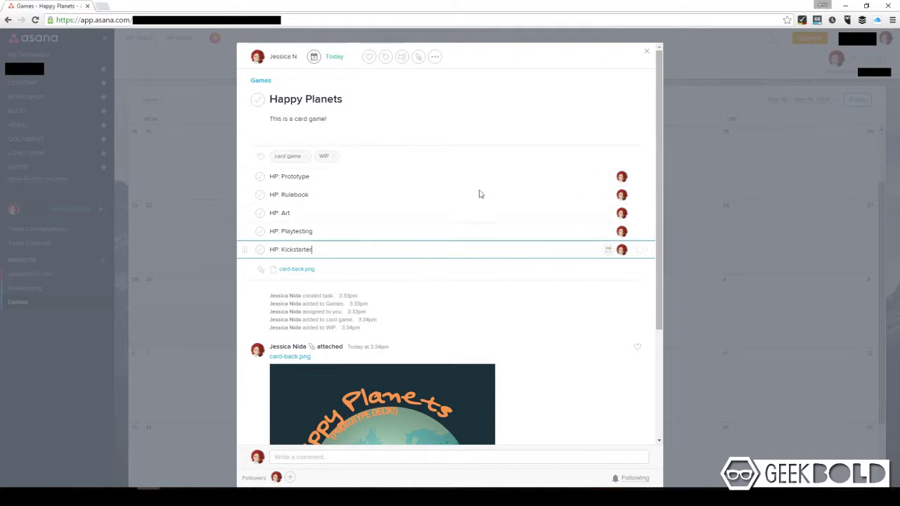
- Set the due dates of HP: Prototype to today (February 24), HP: Rulebook to Friday, February 26, and HP: Art to tomorrow, February 25
left_click(608, 177)
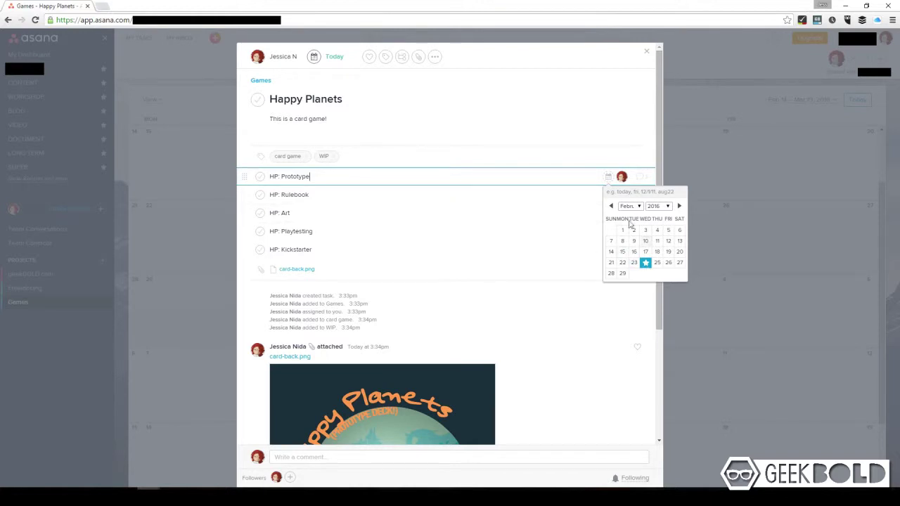
left_click(646, 263)
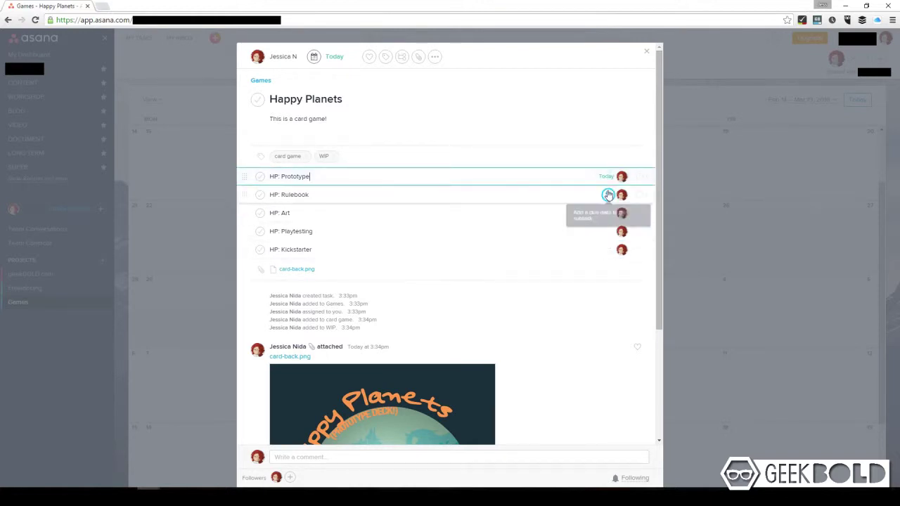
left_click(608, 194)
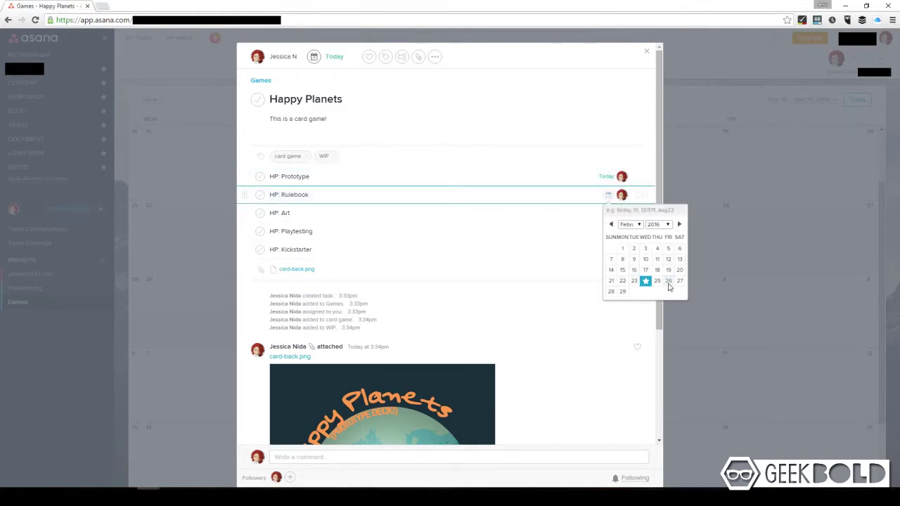
left_click(668, 283)
left_click(607, 213)
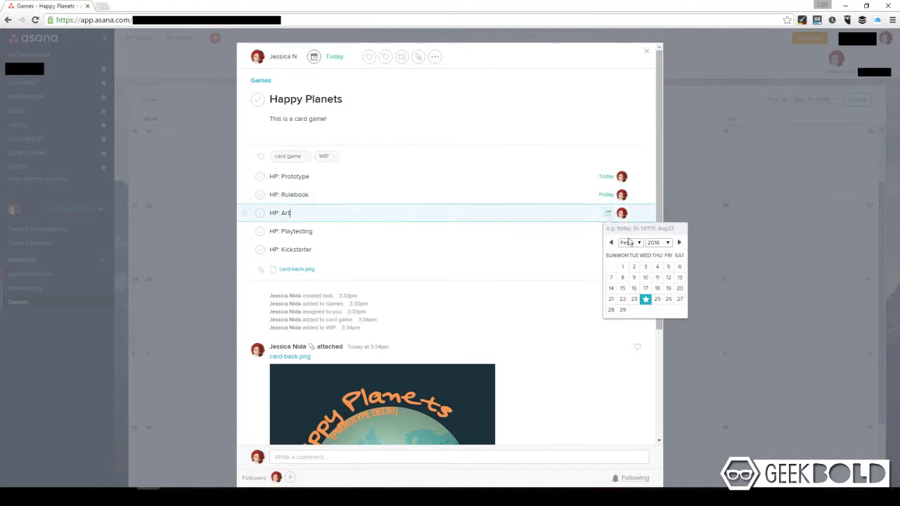
left_click(658, 301)
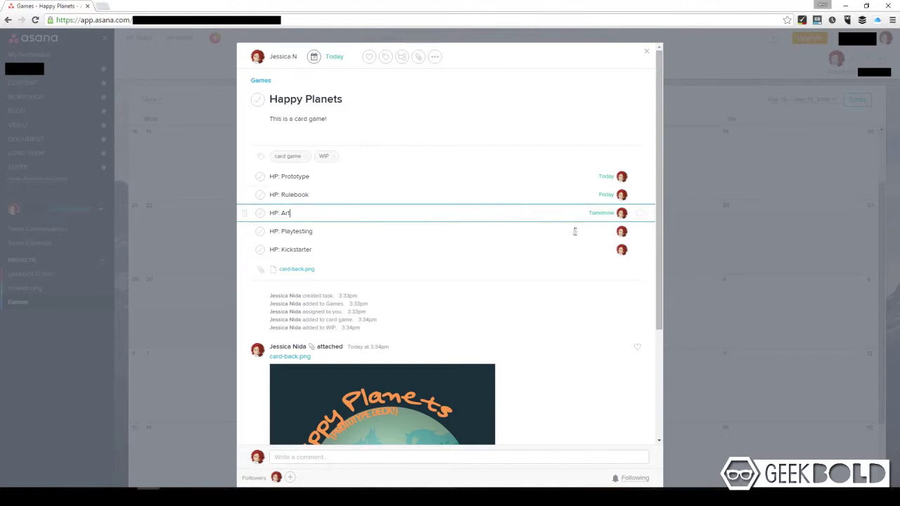
- Set the due date of HP: Playtesting to February 21 and of HP: Kickstarter to April 1, 2016
left_click(609, 235)
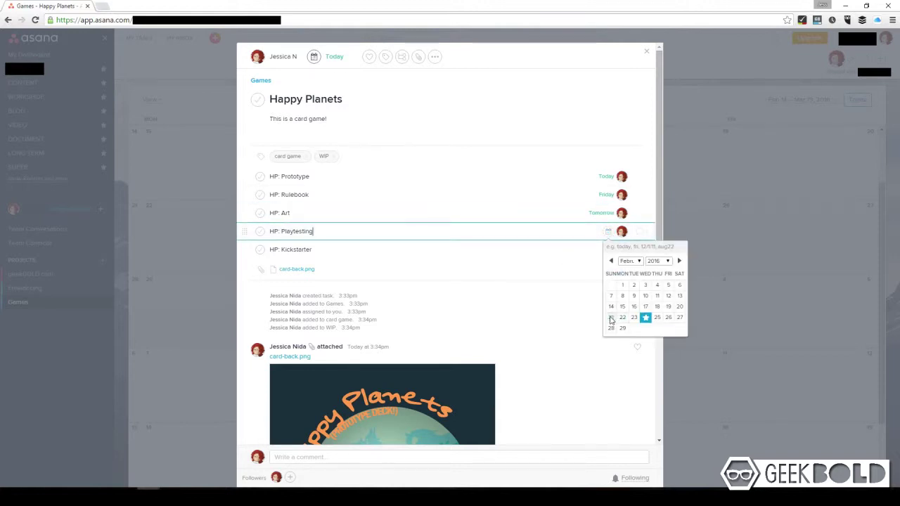
left_click(611, 317)
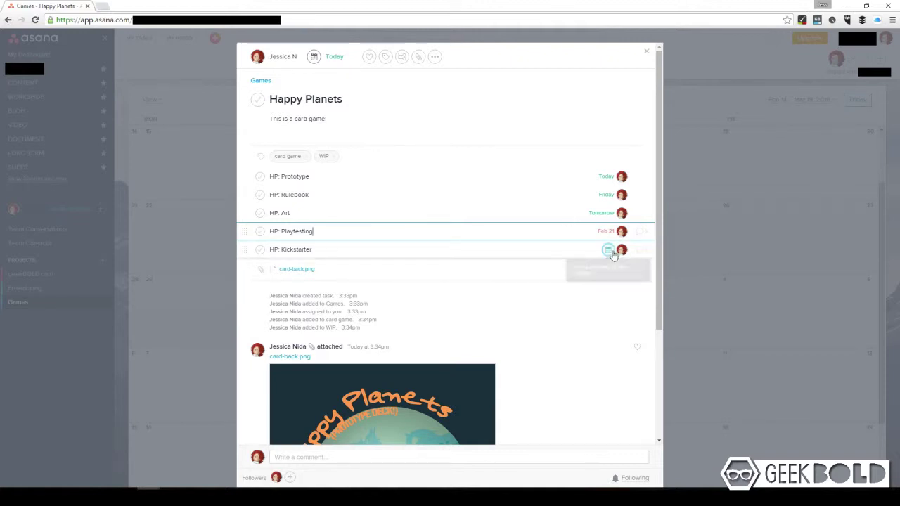
left_click(608, 249)
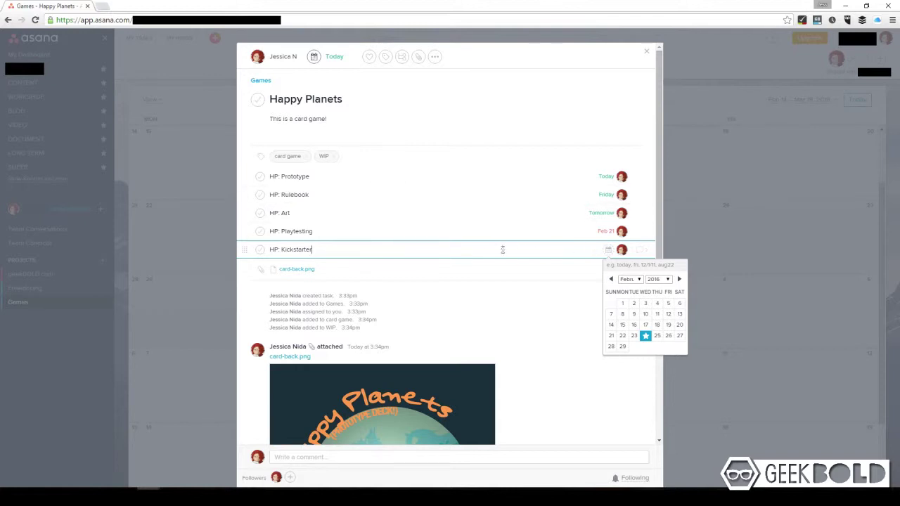
left_click(679, 279)
left_click(679, 280)
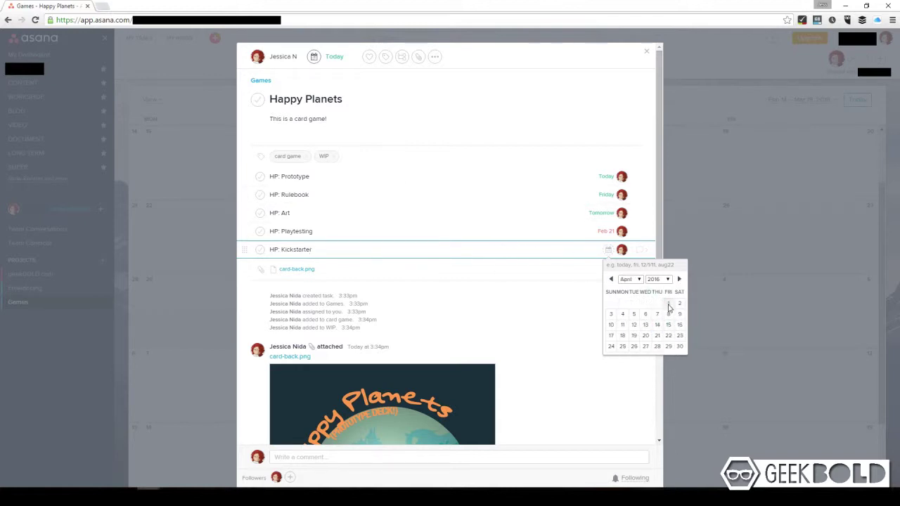
left_click(669, 303)
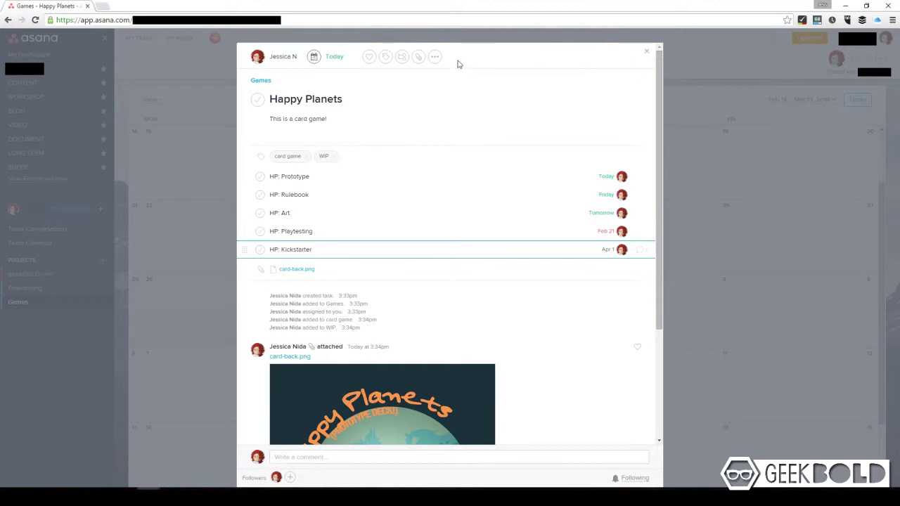
- Close the Happy Planets task and view the Games project as a task list
left_click(647, 52)
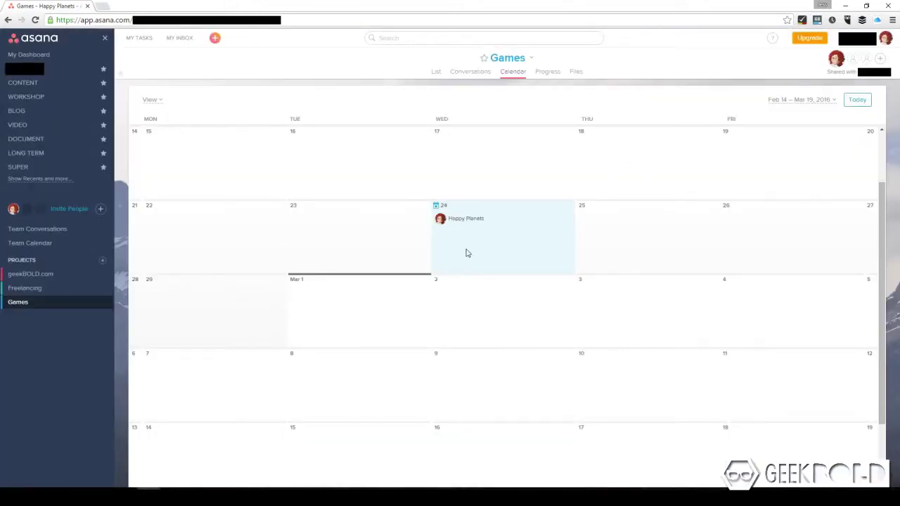
left_click(436, 73)
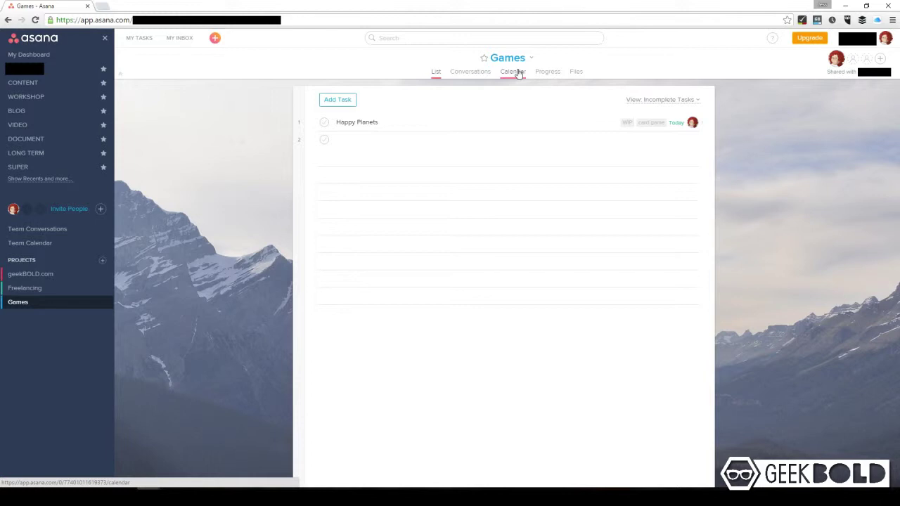
left_click(415, 39)
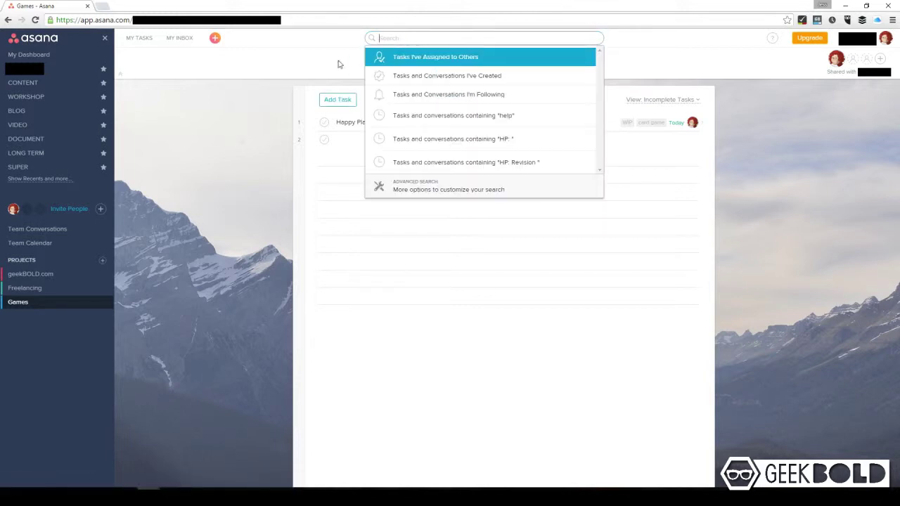
left_click(244, 133)
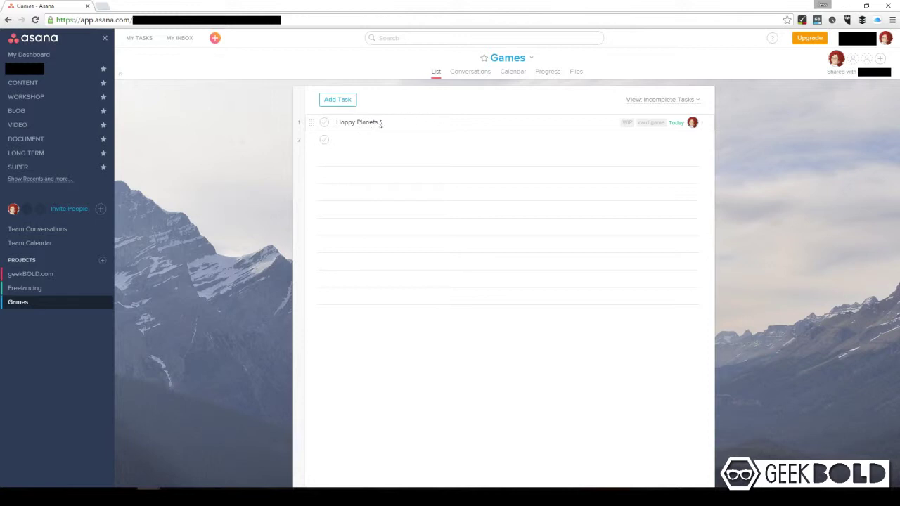
- Search for tasks and conversations containing "HP: " and open the full results list
left_click(440, 38)
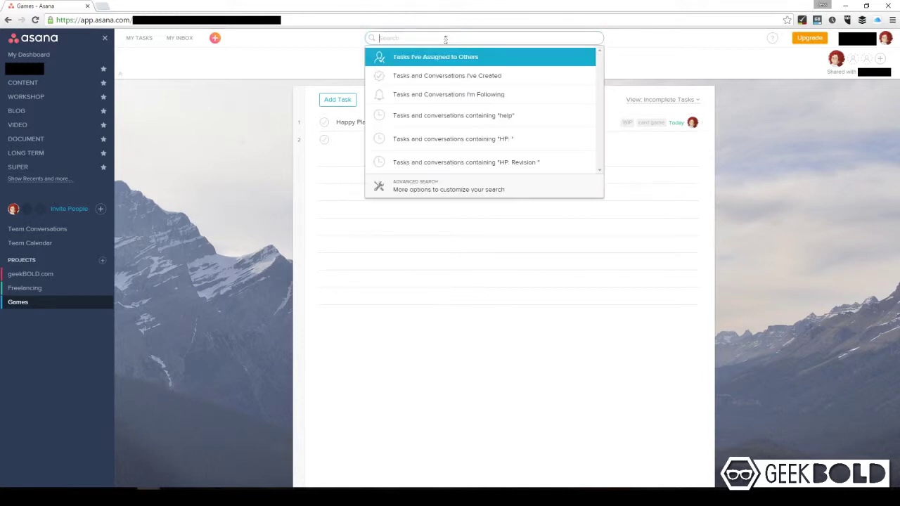
type("HP:")
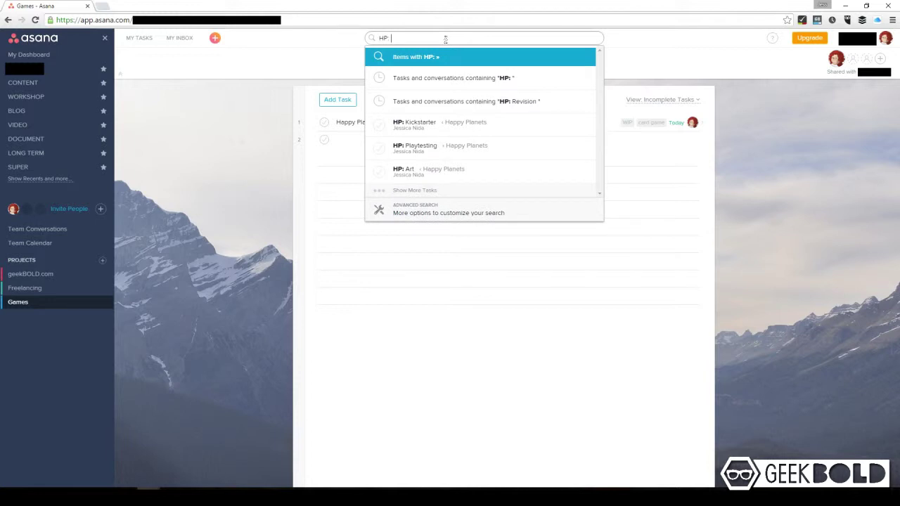
left_click(464, 78)
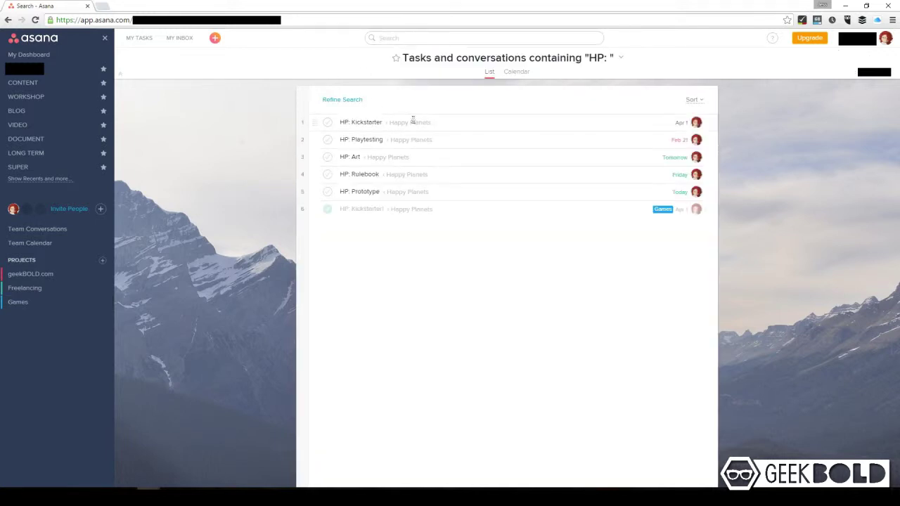
- Select all six tasks in the search results together and add them to the Games project
left_click(365, 127)
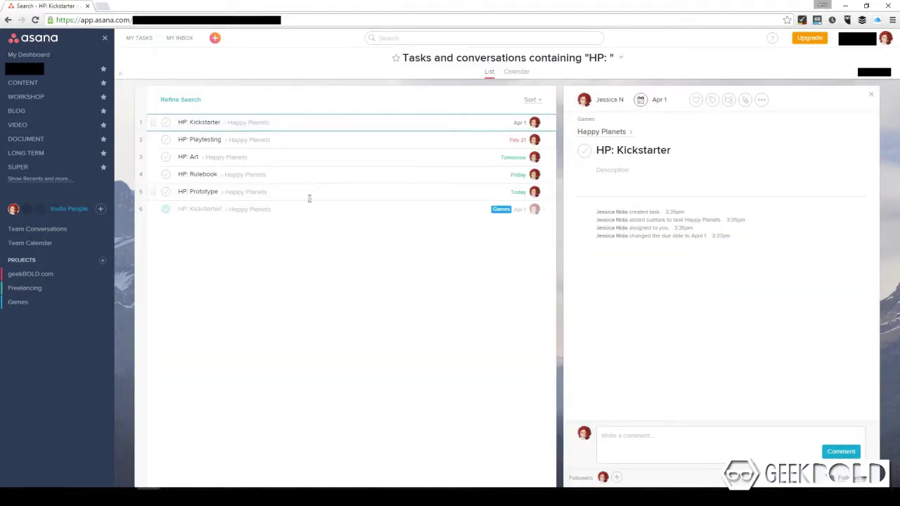
left_click(246, 208, "shift")
left_click(714, 100)
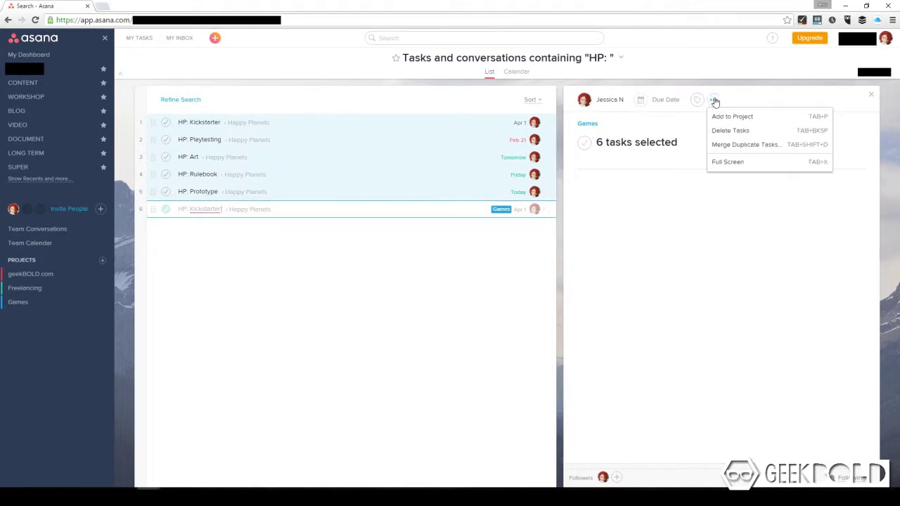
left_click(732, 116)
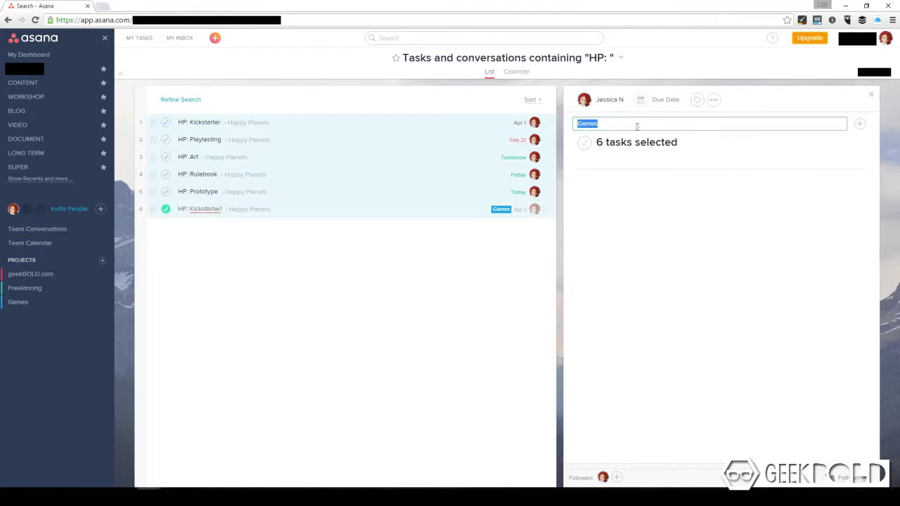
type("gam")
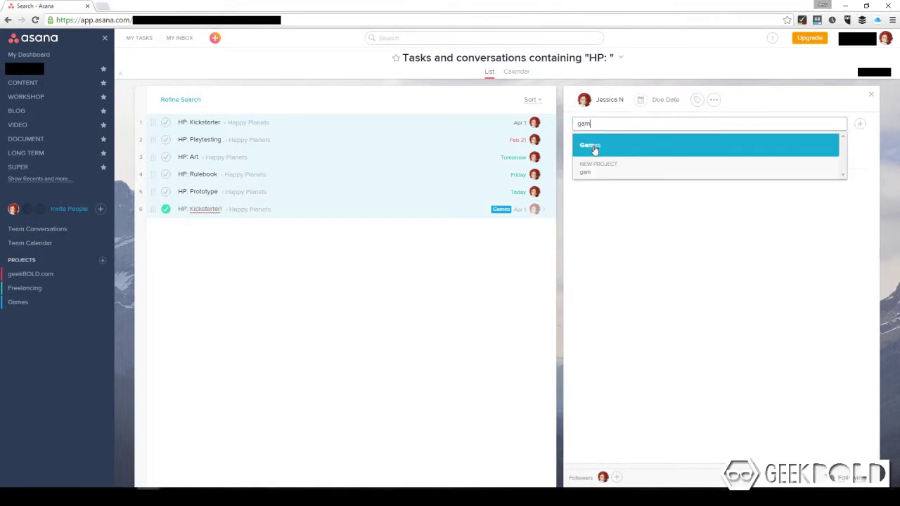
left_click(595, 149)
- Tag the six selected HP tasks with the existing tags WIP and card game
left_click(661, 172)
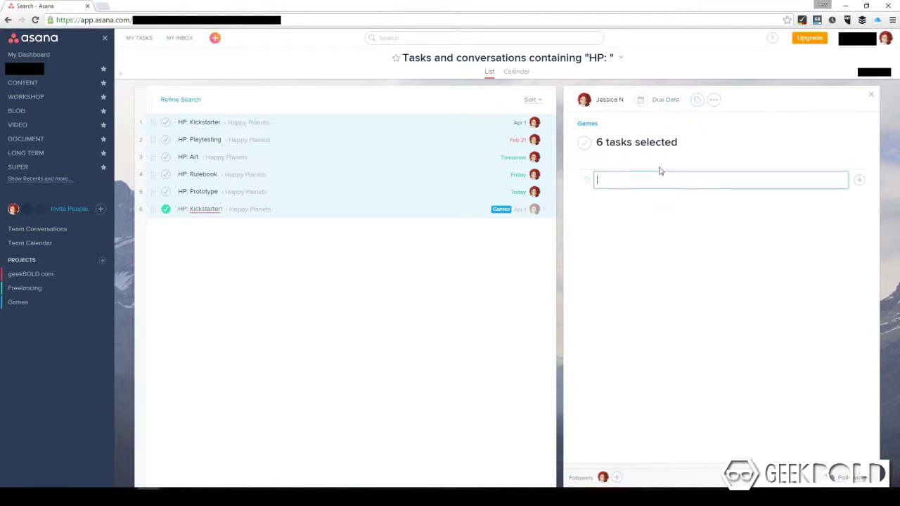
type("Wi")
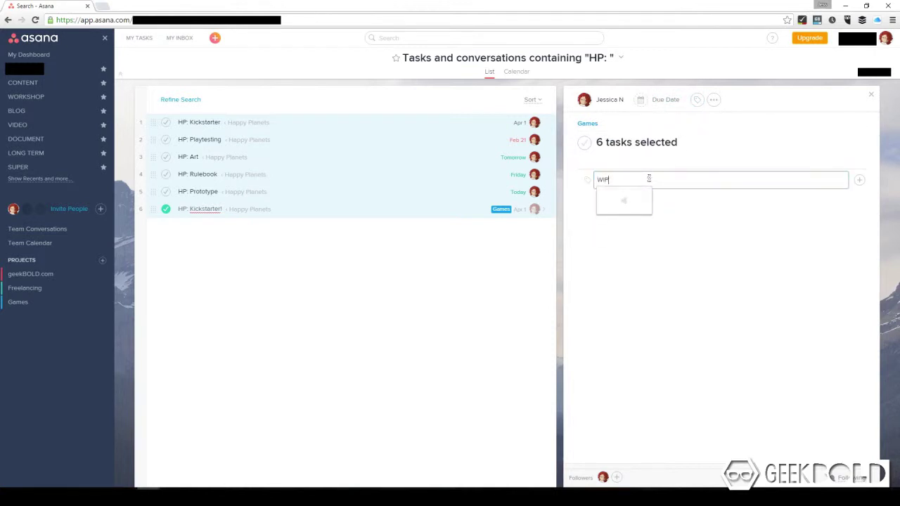
type("P")
key("Return")
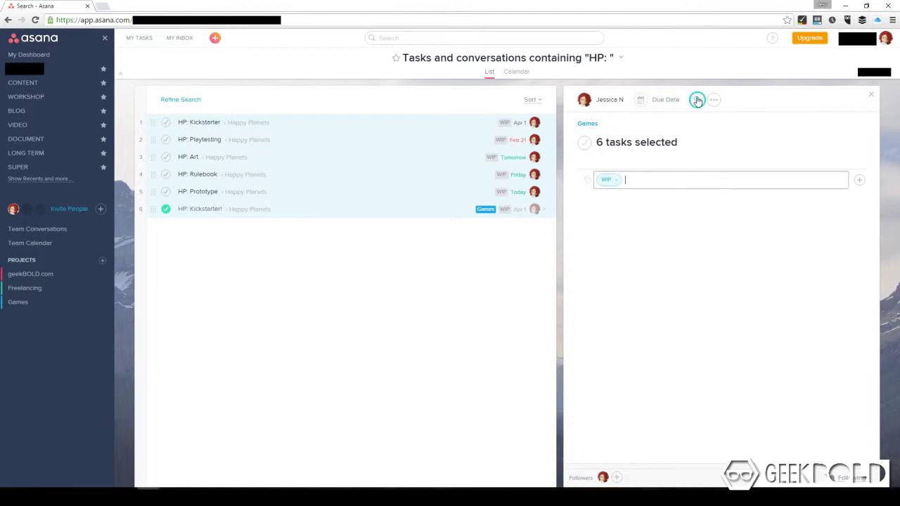
type("cord")
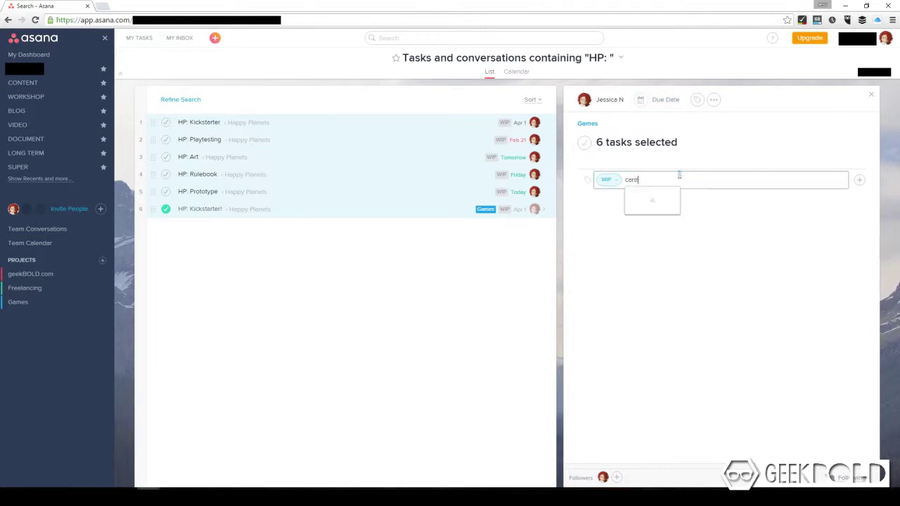
type(" game")
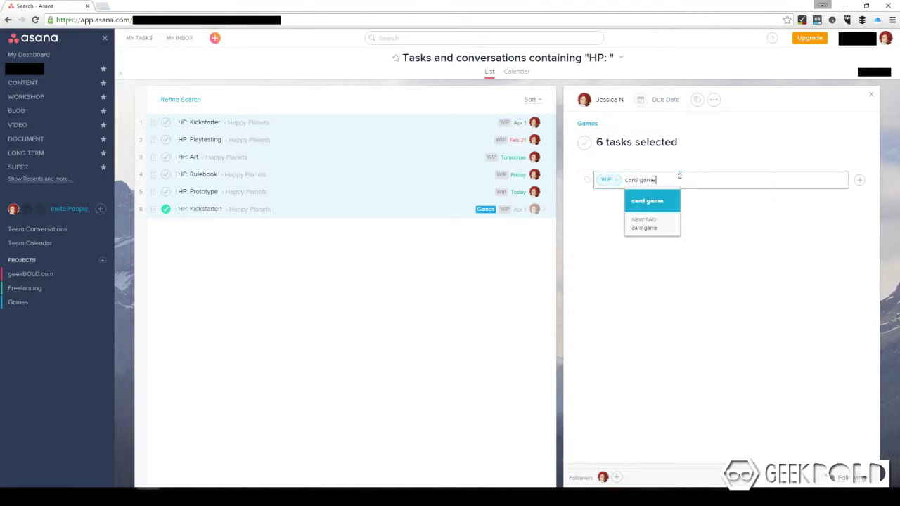
key("Return")
left_click(301, 312)
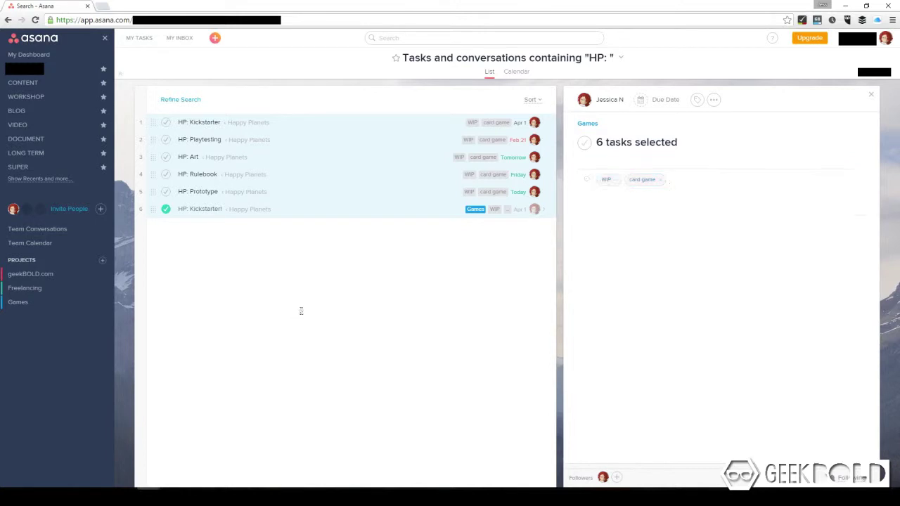
- Add the tag playtesting to the HP: Playtesting task
left_click(204, 139)
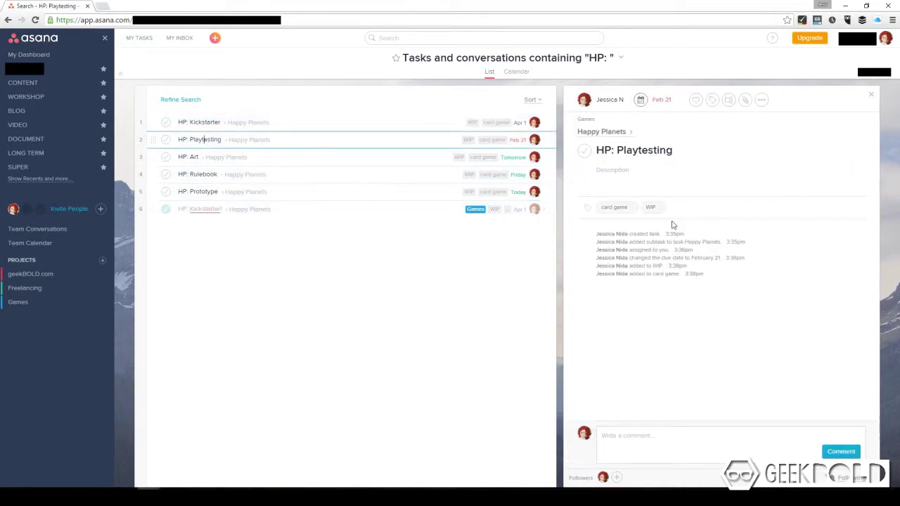
left_click(712, 99)
type("pla")
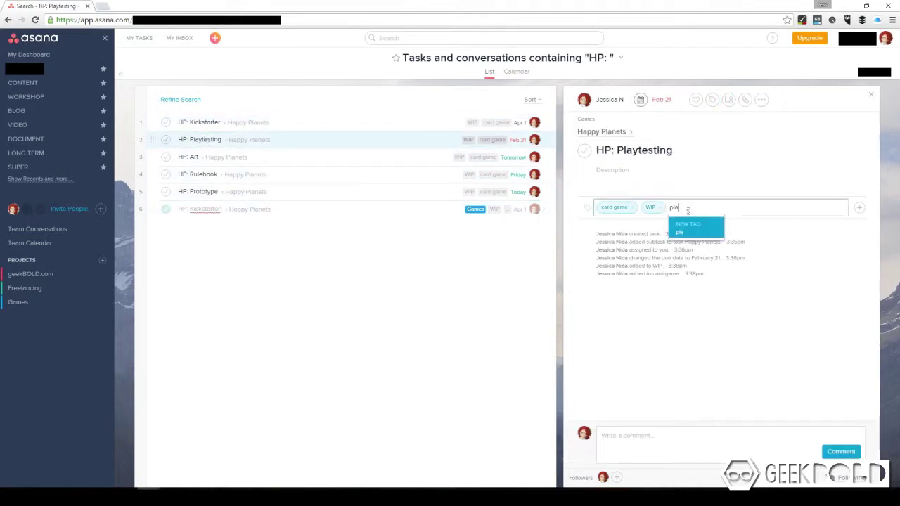
type("ytesting")
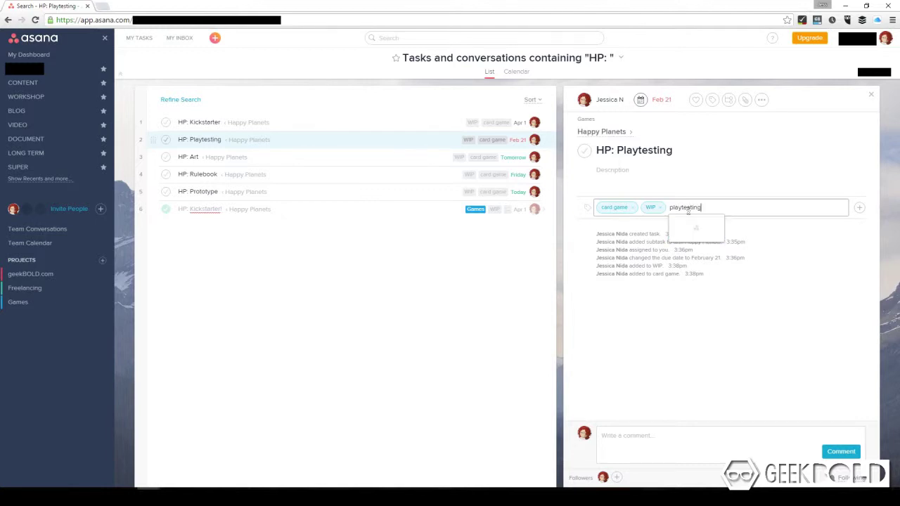
left_click(693, 228)
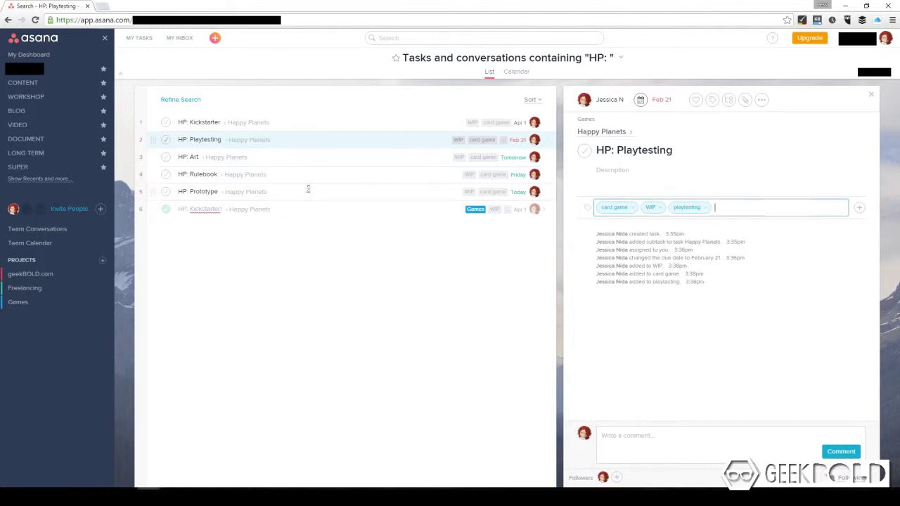
- Add the tag outsourced to the HP: Art task
left_click(267, 156)
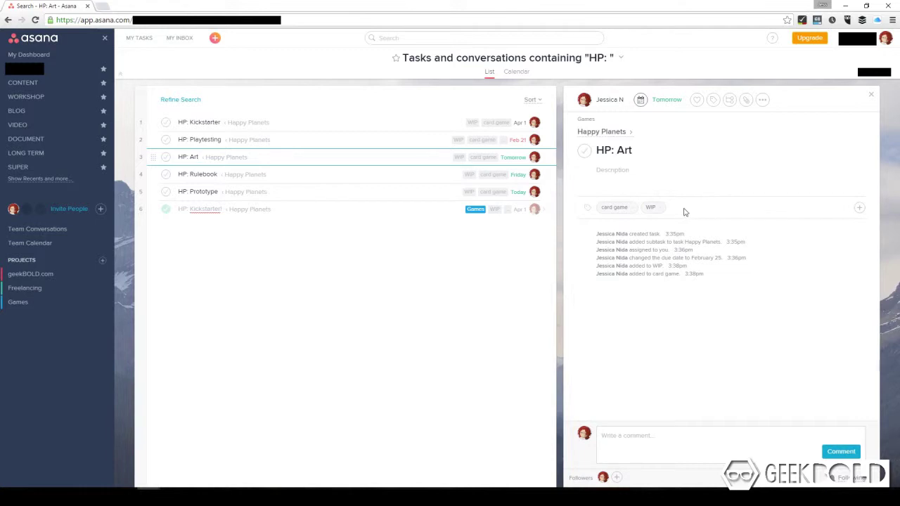
left_click(713, 99)
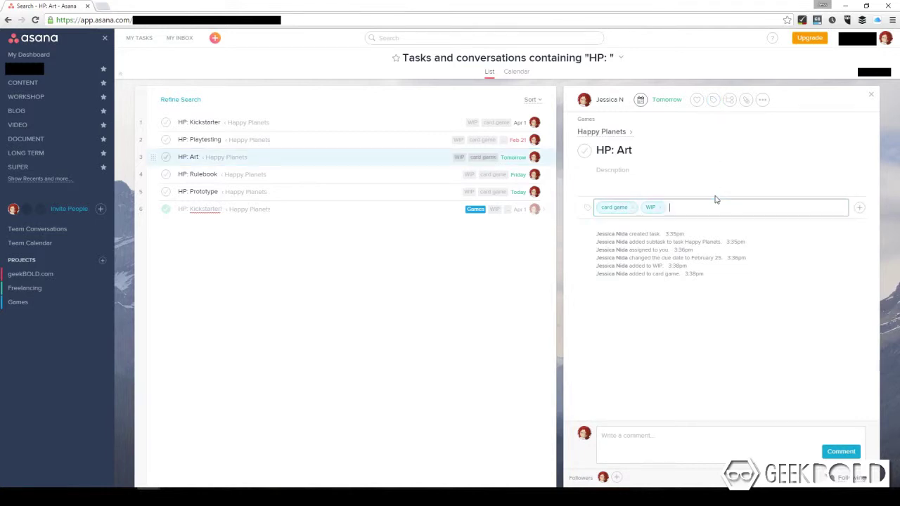
type("ced")
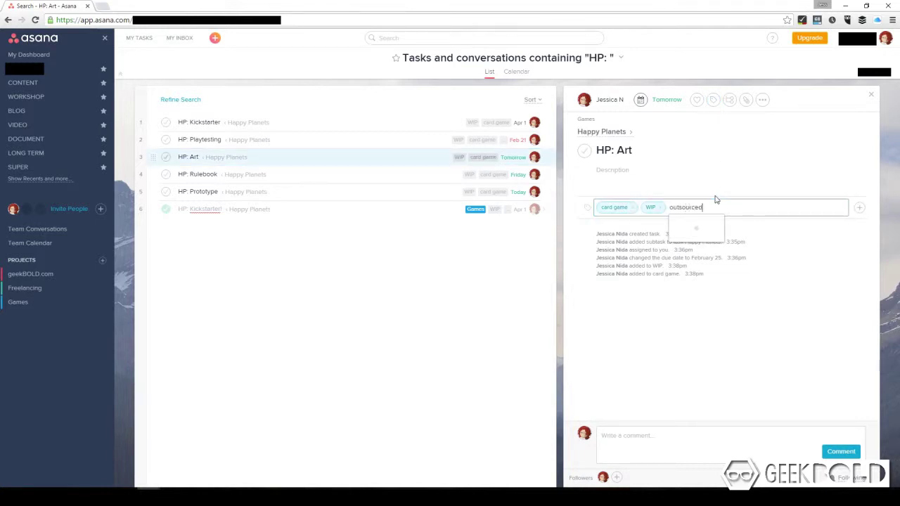
left_click(689, 229)
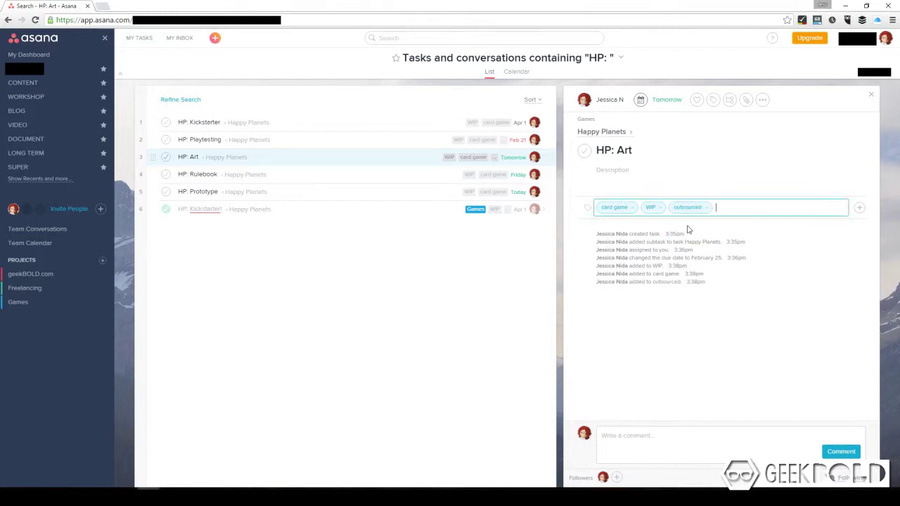
- Tag the HP: Rulebook task with the existing tag outsourced and a new tag named editor
left_click(328, 179)
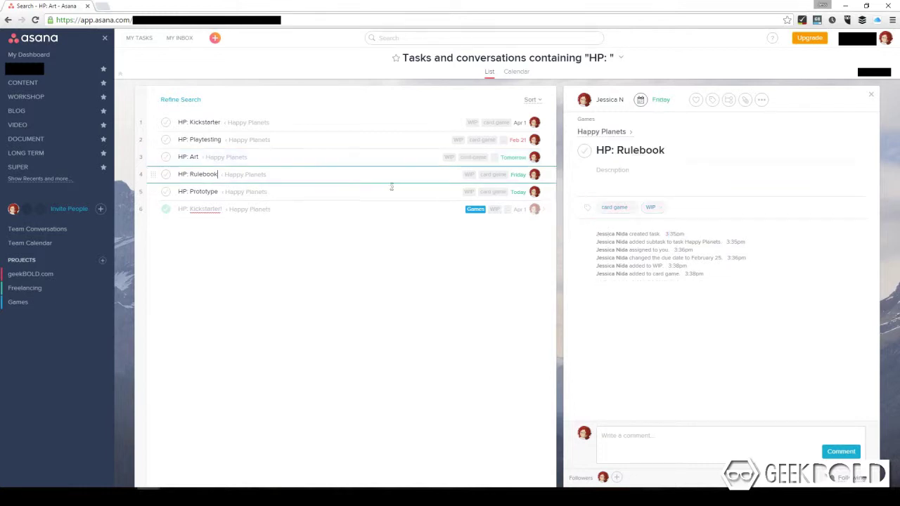
left_click(712, 99)
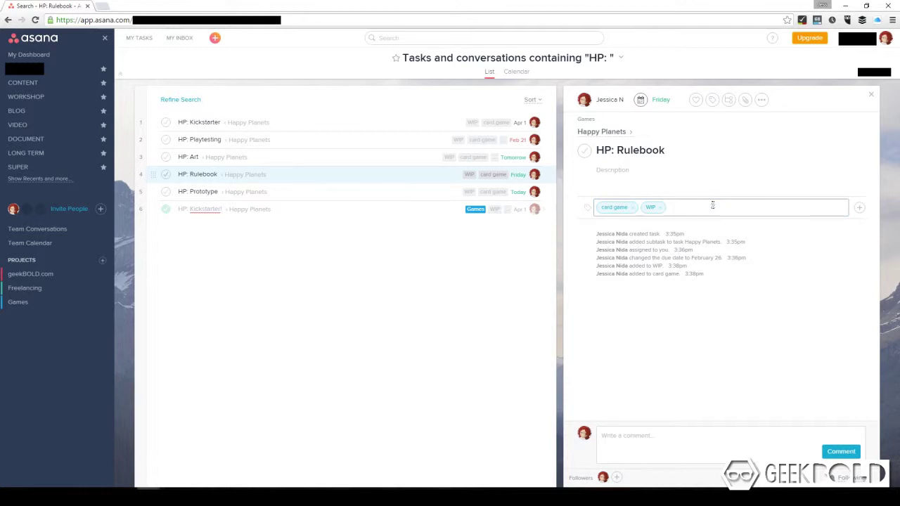
type("outs")
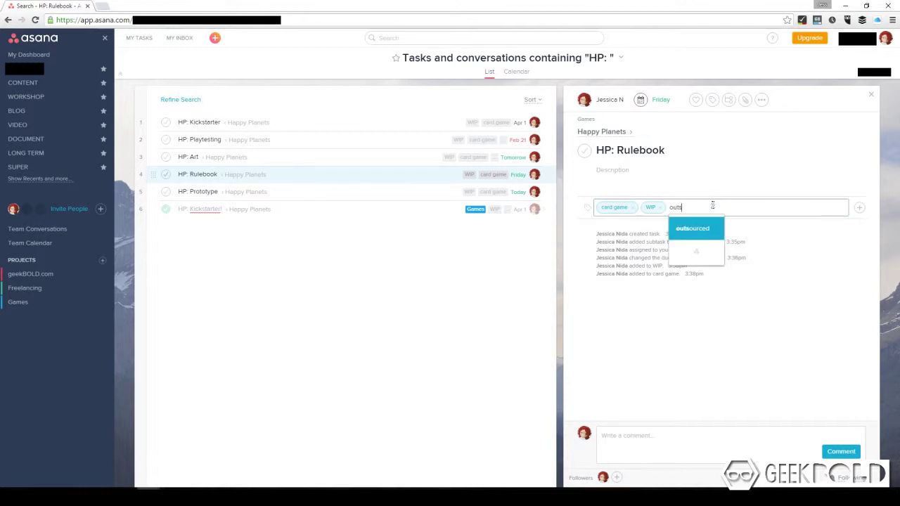
type("ource")
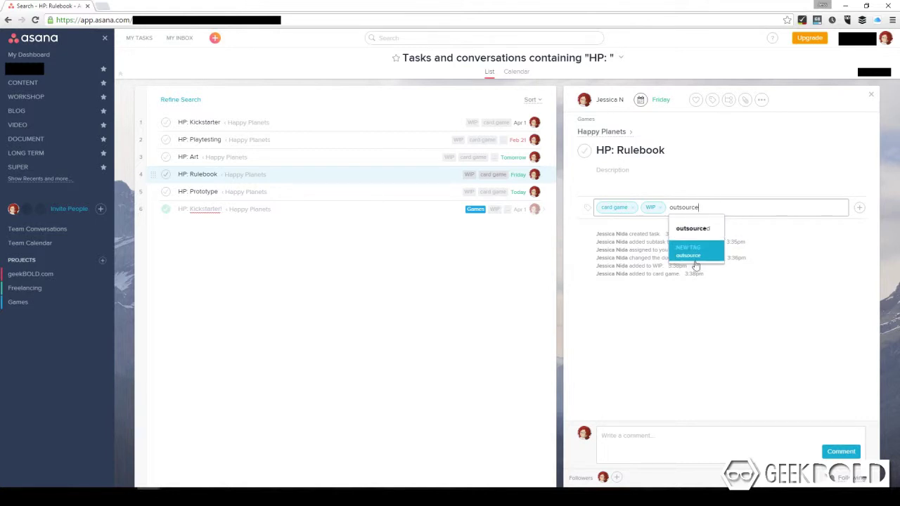
left_click(707, 230)
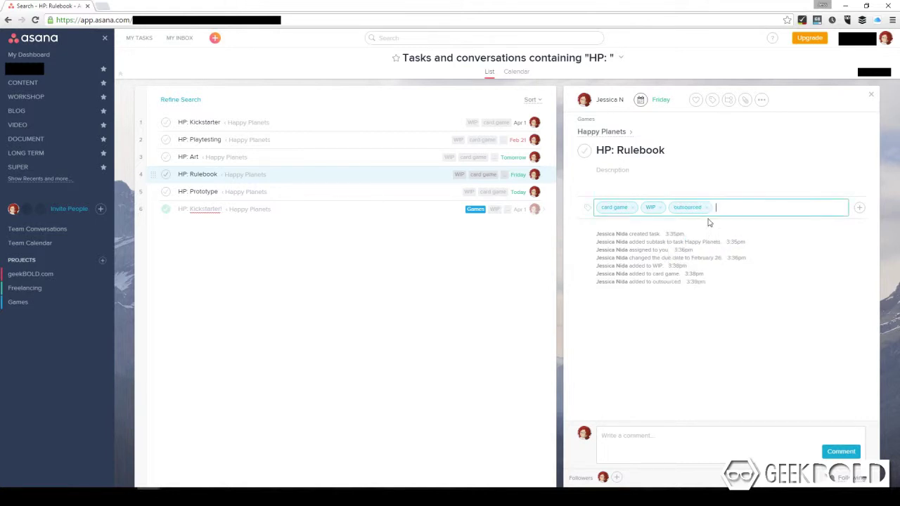
type("n")
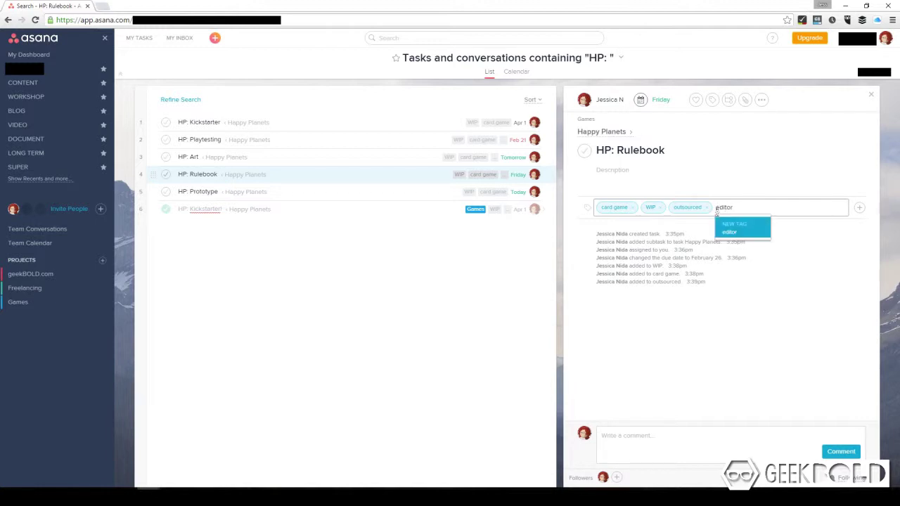
left_click(727, 229)
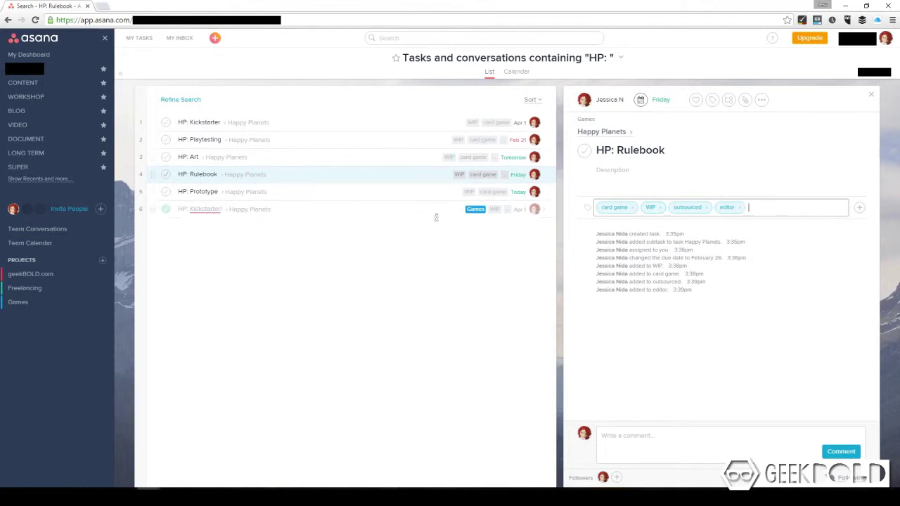
- Post the comment "When is this going to be done?" on the HP: Rulebook task
left_click(739, 436)
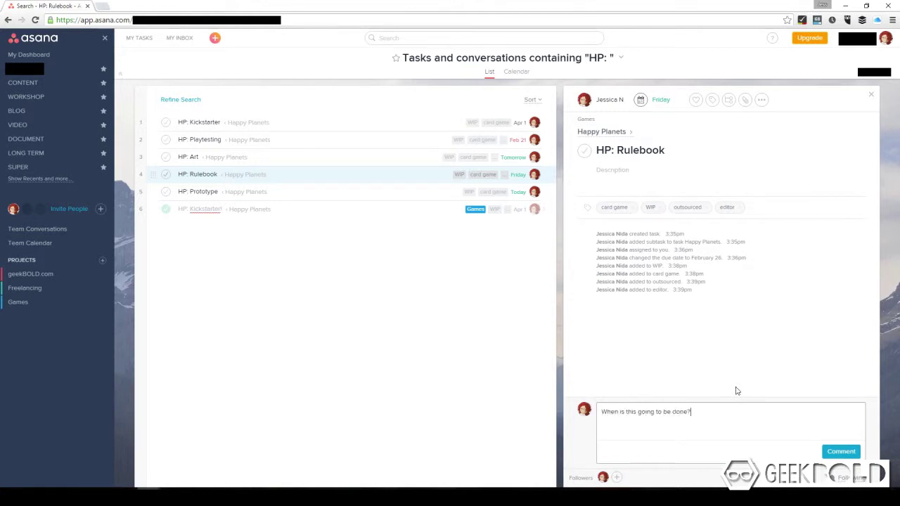
key("ctrl+Return")
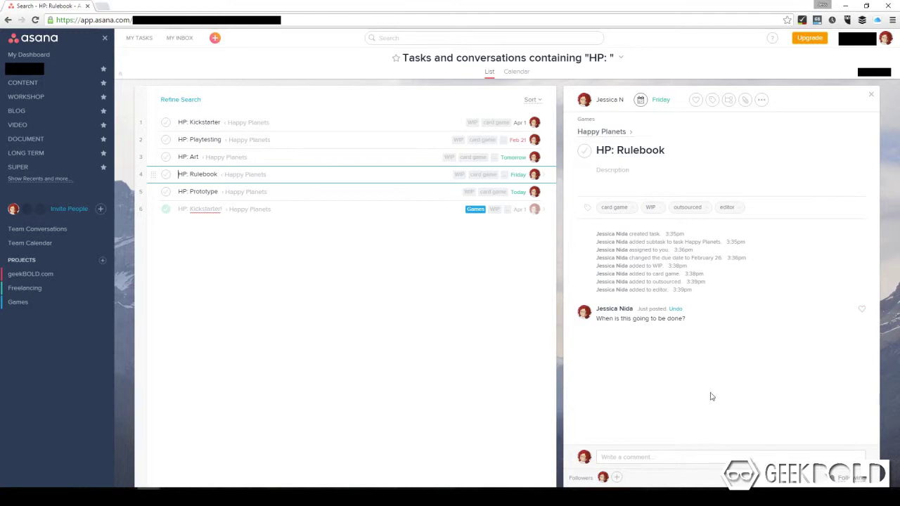
- Post the comment "This looks awesome, great work!" on the HP: Rulebook task and like it
left_click(716, 458)
type("W")
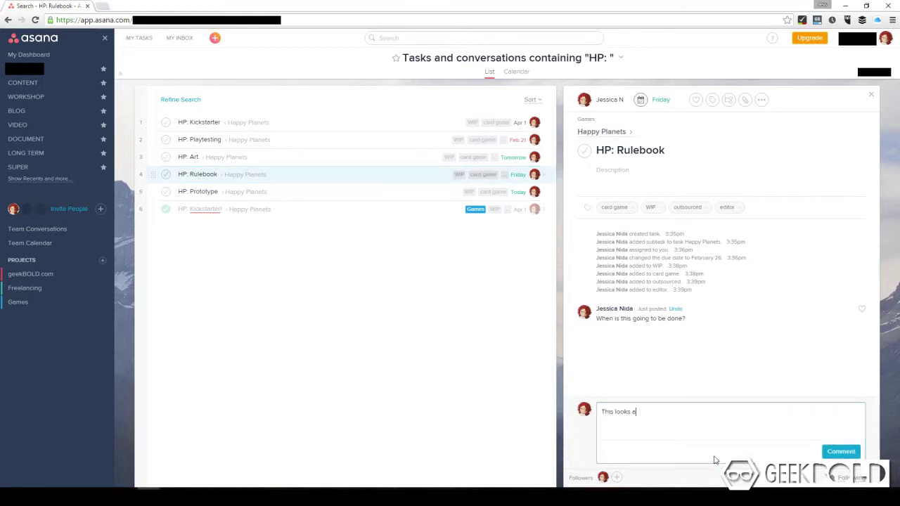
type("his looks awesome, great work!")
left_click(841, 451)
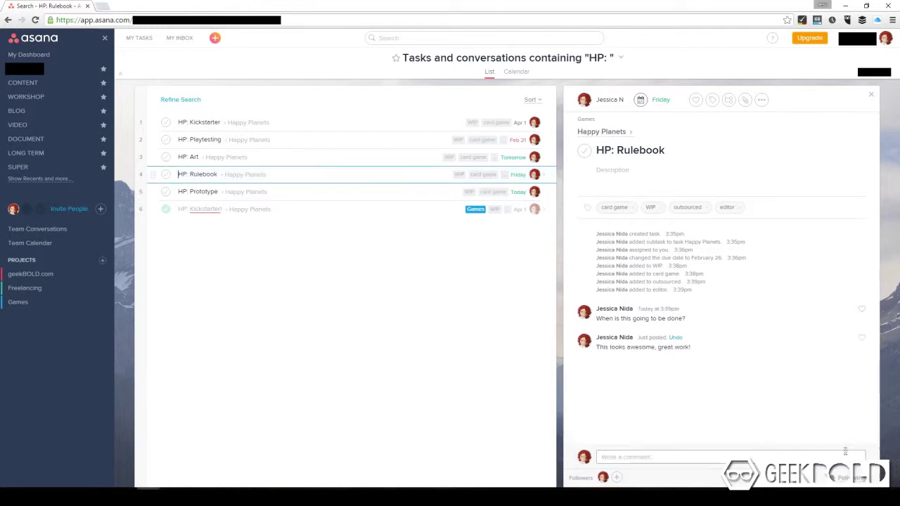
left_click(863, 338)
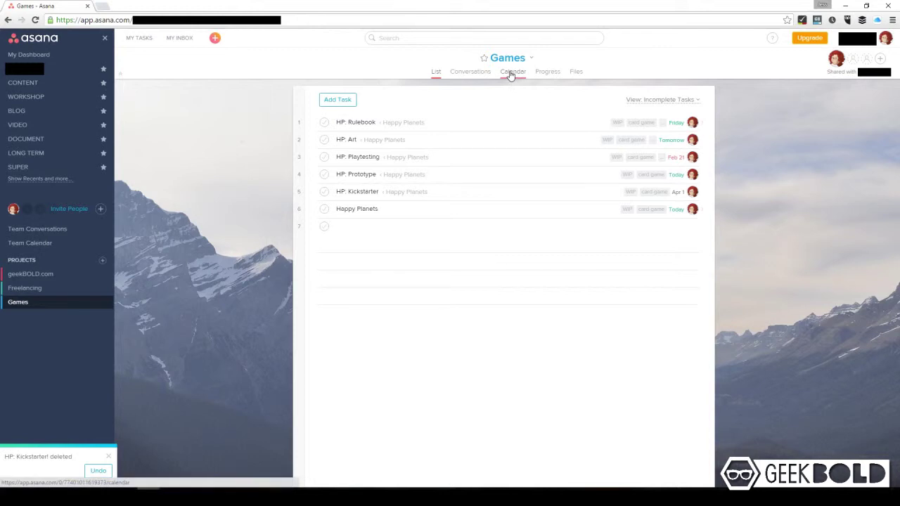
- Show the Games project as a calendar and reschedule the Happy Planets task to May 6
left_click(512, 72)
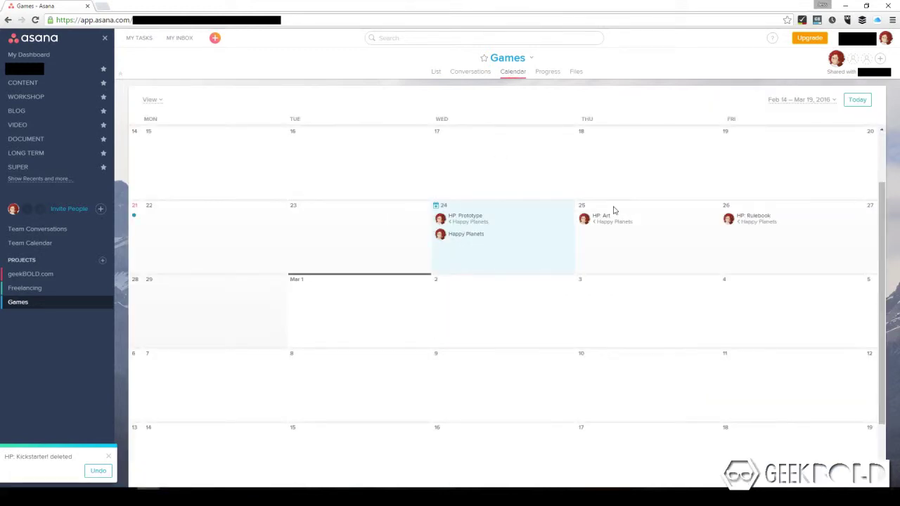
scroll(527, 218, "down", 1)
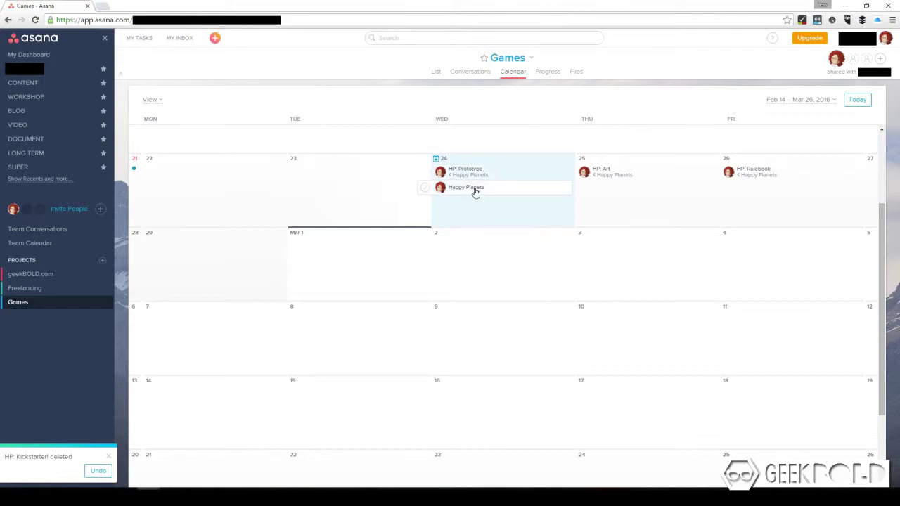
scroll(489, 189, "down", 1)
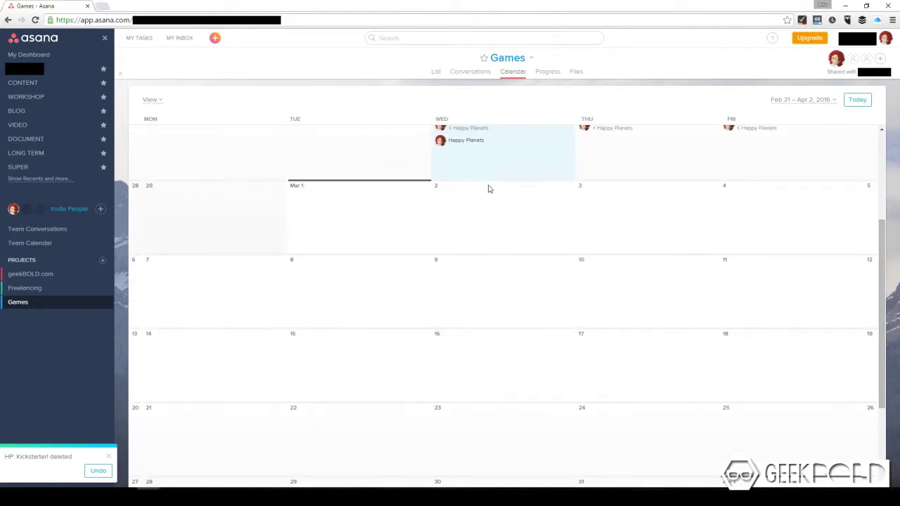
left_click_drag(467, 145, 485, 429)
scroll(517, 329, "down", 3)
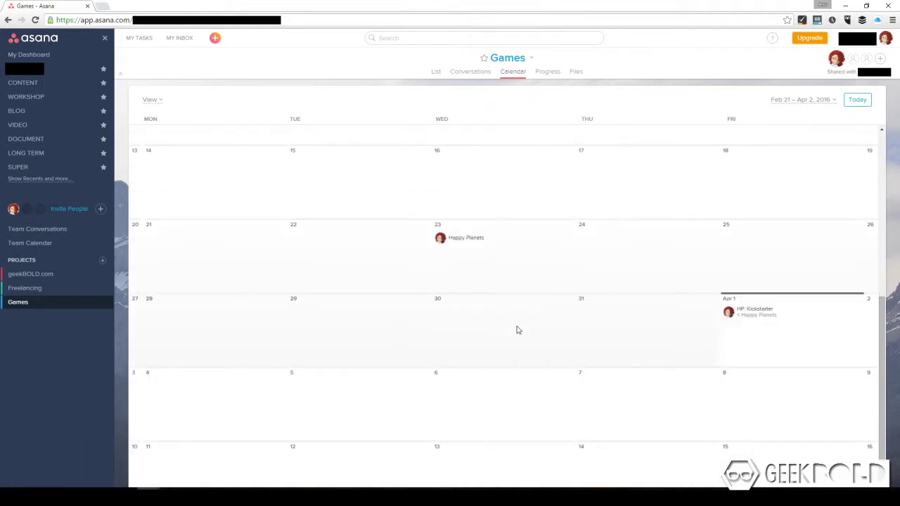
scroll(516, 330, "down", 2)
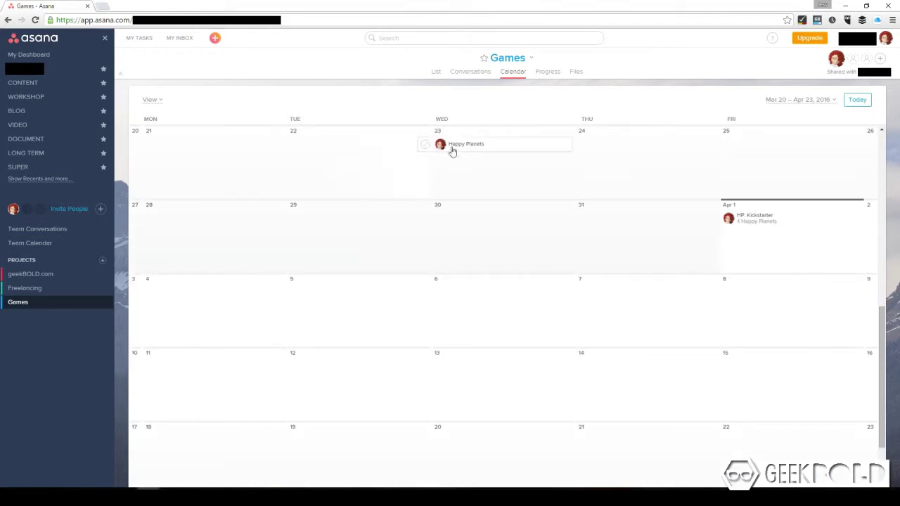
left_click_drag(452, 151, 671, 362)
scroll(771, 246, "down", 1)
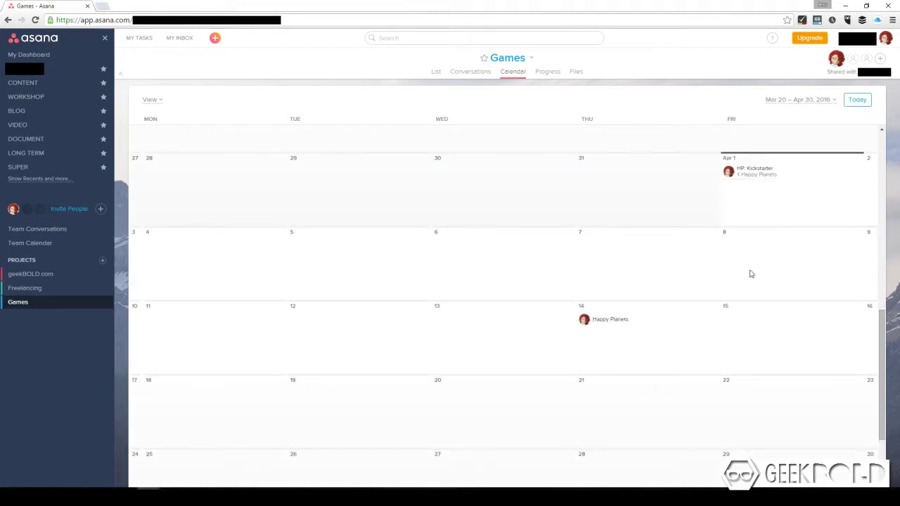
scroll(750, 274, "down", 2)
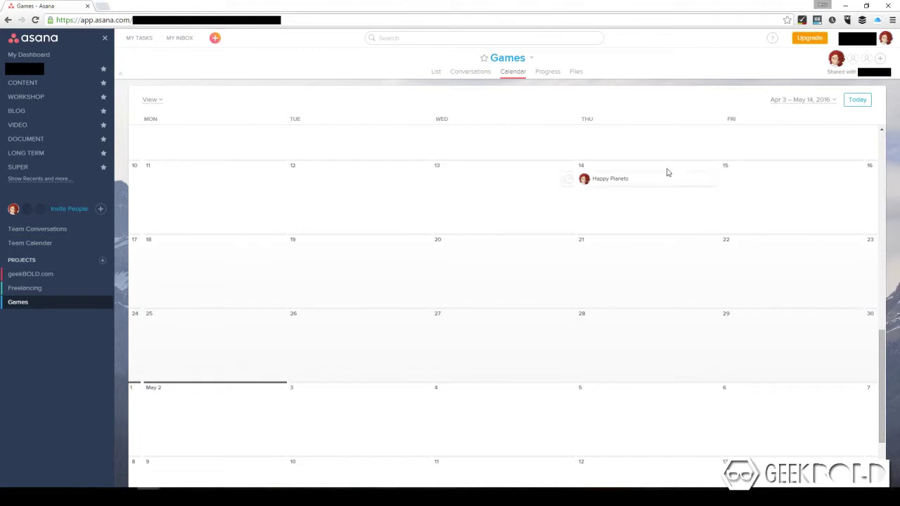
left_click_drag(619, 179, 780, 396)
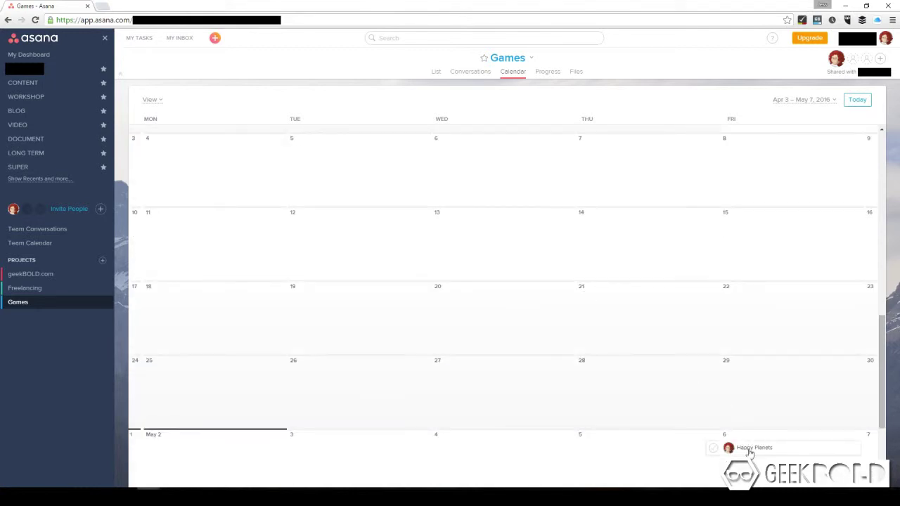
- Reschedule HP: Art to March 1 and HP: Rulebook to March 3 in the Games calendar
scroll(749, 452, "up", 3)
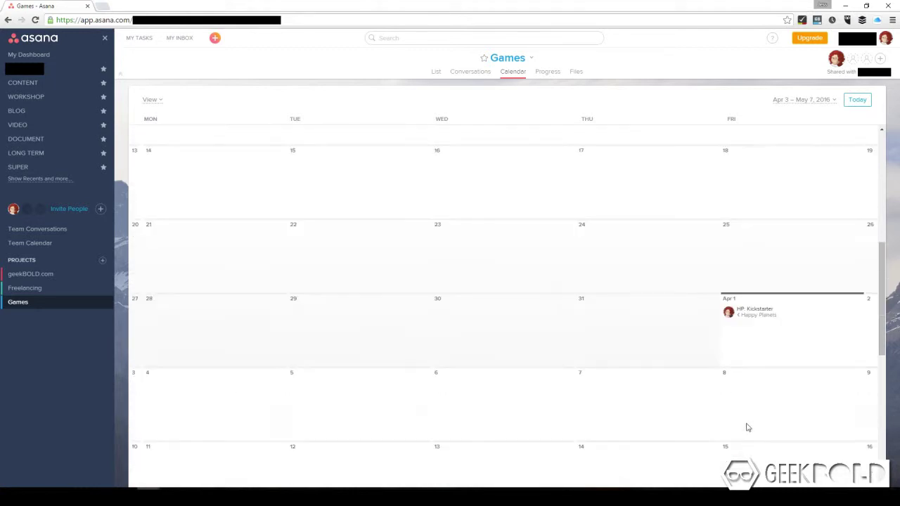
scroll(745, 320, "up", 2)
scroll(703, 296, "up", 2)
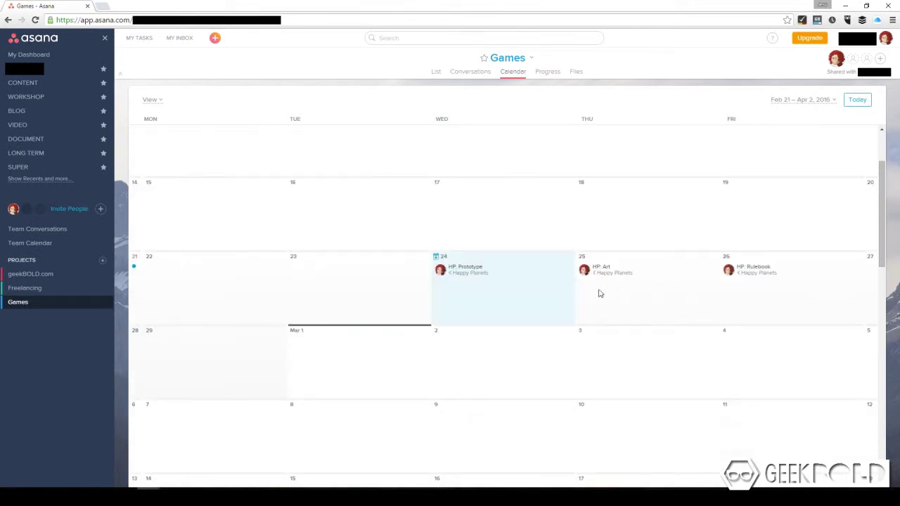
scroll(539, 280, "up", 1)
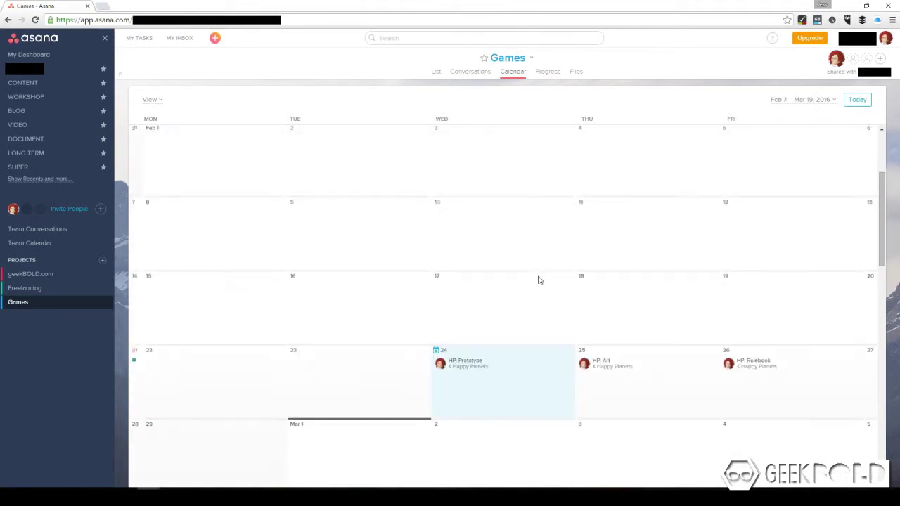
scroll(478, 270, "down", 1)
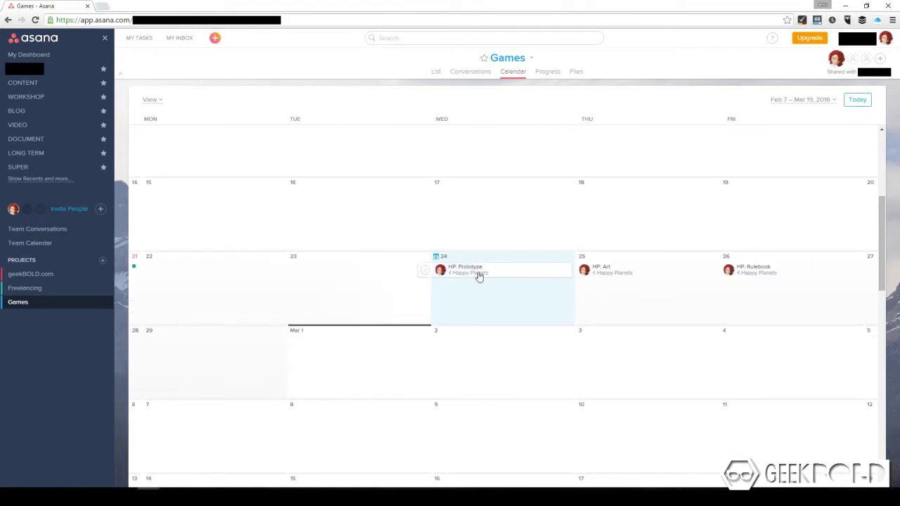
left_click_drag(477, 275, 450, 280)
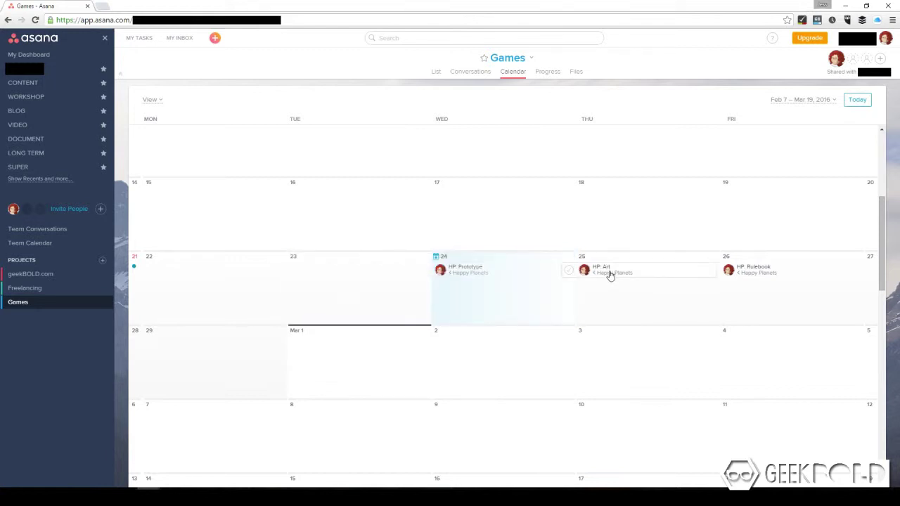
left_click_drag(609, 273, 342, 360)
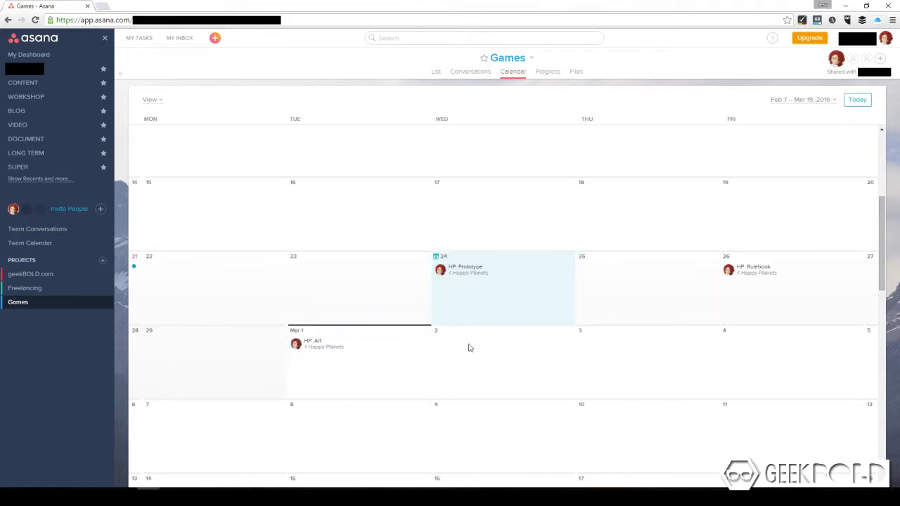
left_click_drag(843, 280, 703, 384)
left_click_drag(614, 346, 668, 372)
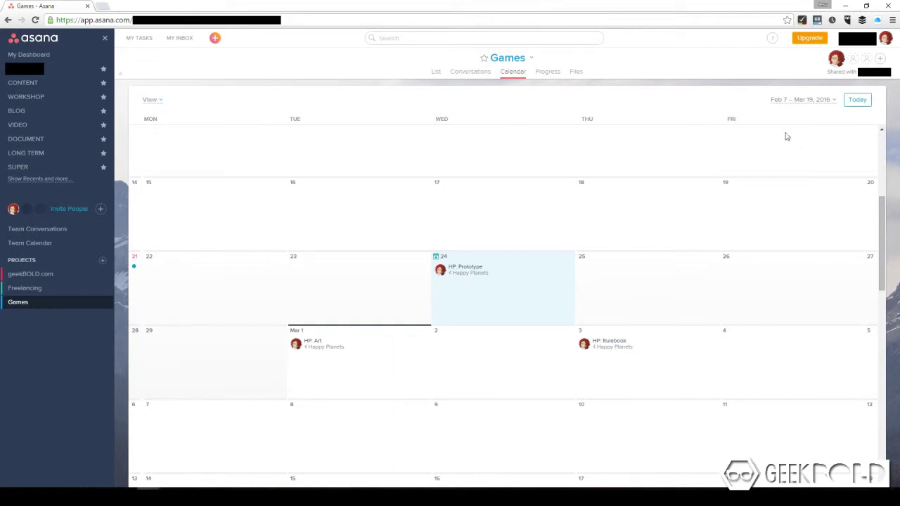
- Expand the weekend days in the calendar and set HP: Playtesting to repeat weekly, every 1 week on Sunday
left_click(135, 268)
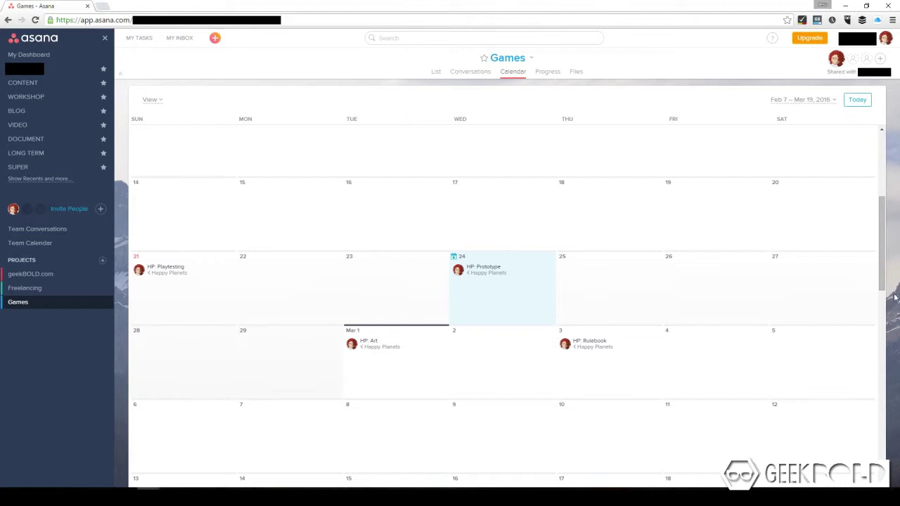
left_click(188, 271)
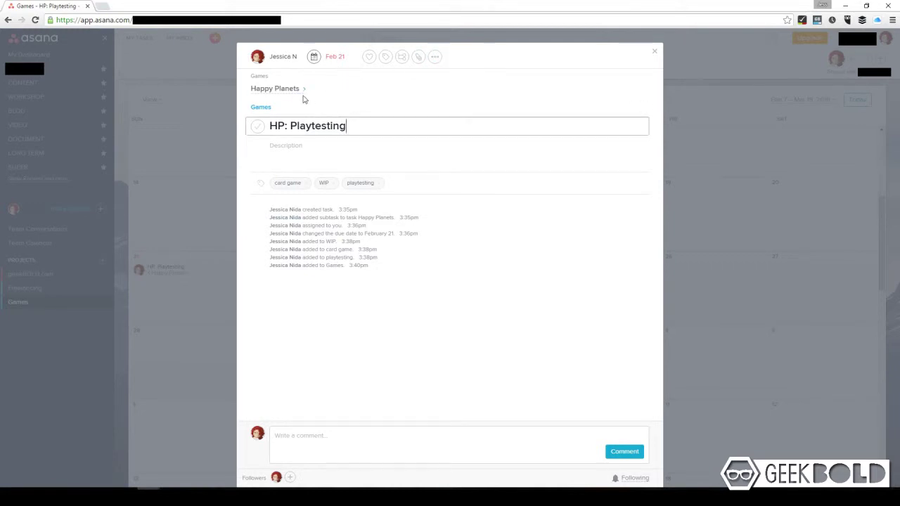
left_click(333, 56)
left_click(357, 189)
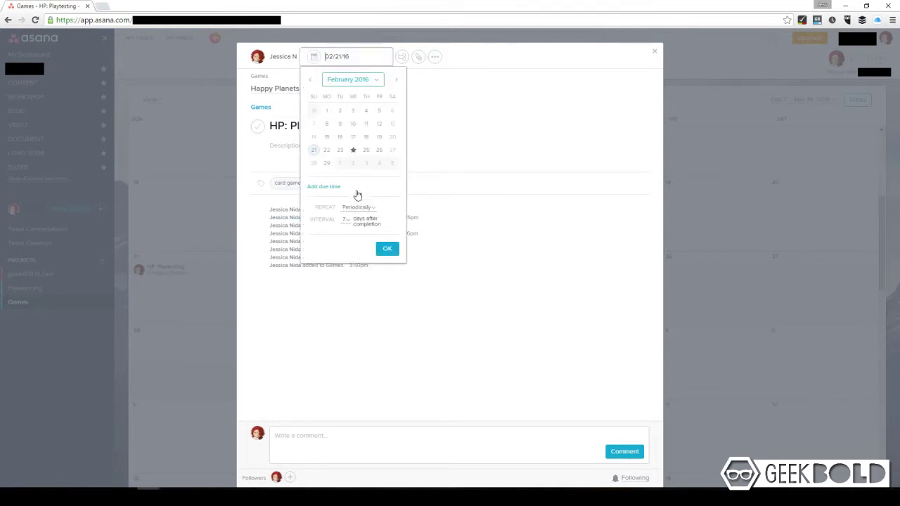
left_click(364, 208)
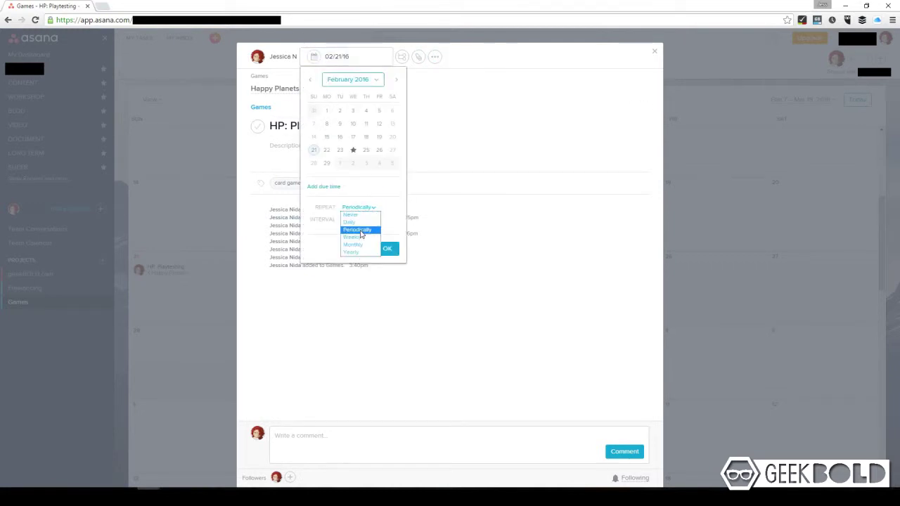
left_click(360, 237)
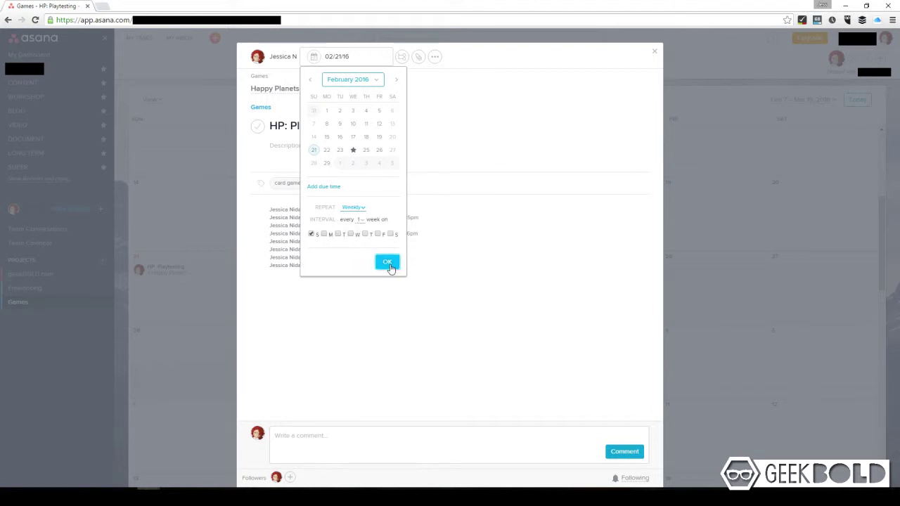
left_click(387, 263)
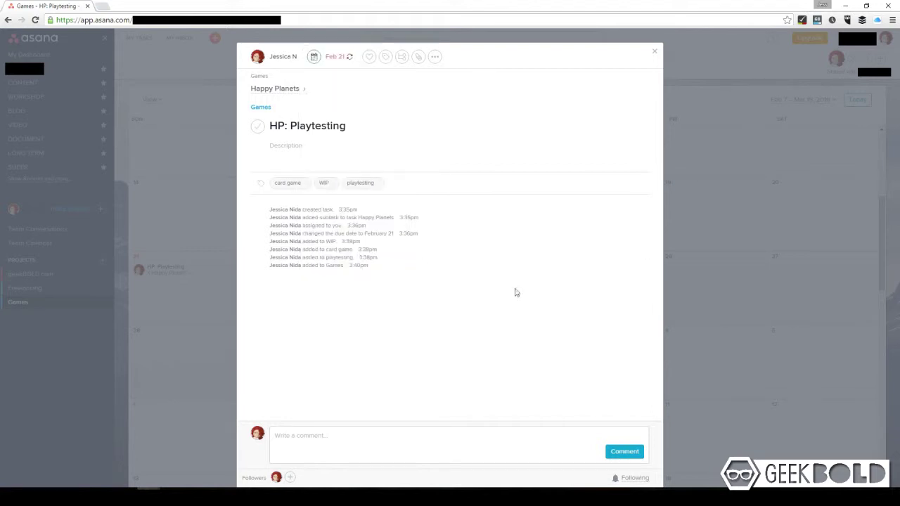
left_click(656, 53)
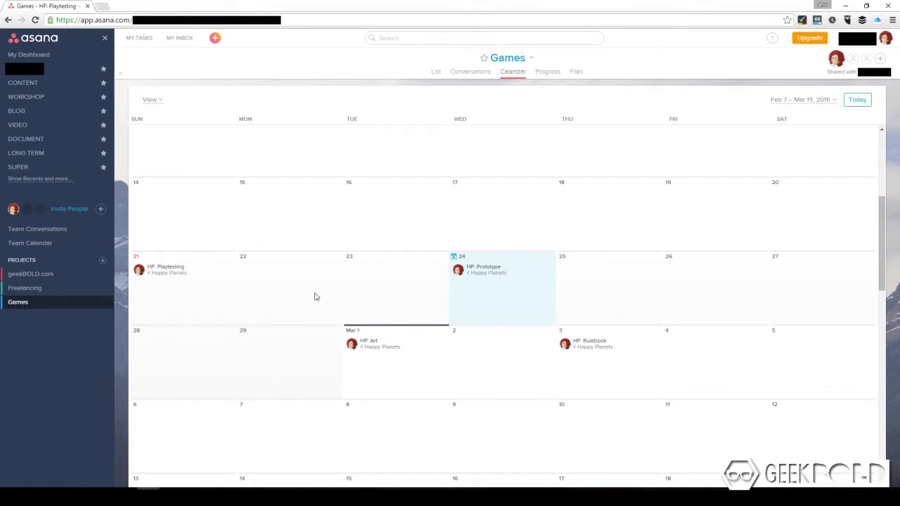
- Reschedule HP: Playtesting to Sunday, February 28 in the calendar and open its task details
left_click_drag(170, 275, 202, 361)
left_click(175, 346)
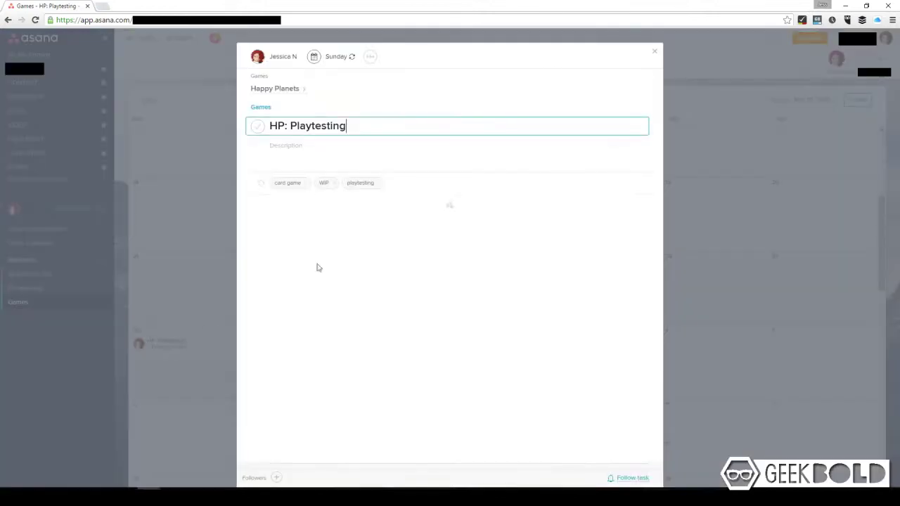
- Close HP: Playtesting, look at the Happy Planets parent task and open the HP: Rulebook subtask's details
left_click(658, 52)
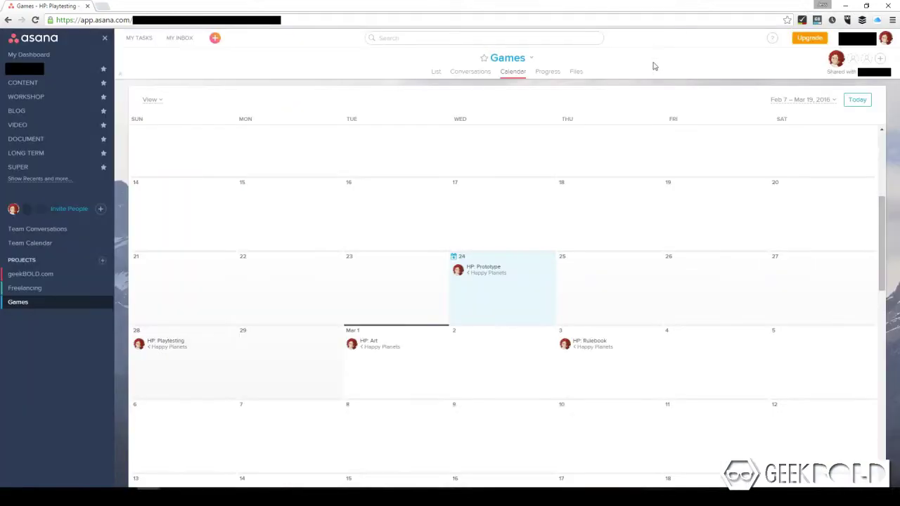
scroll(697, 357, "down", 3)
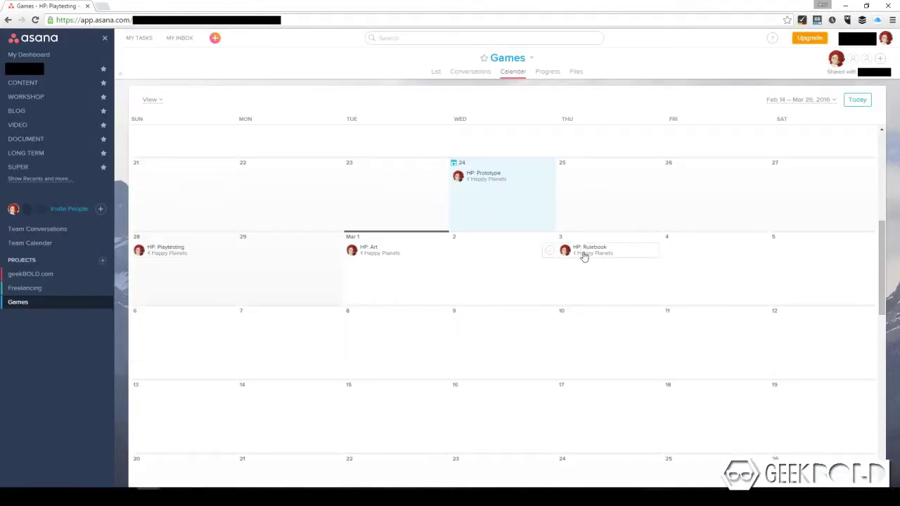
left_click(594, 258)
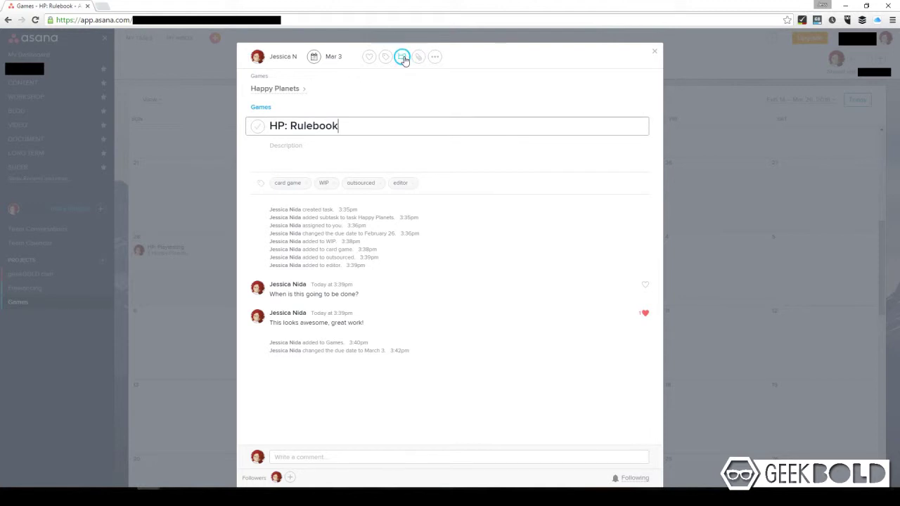
left_click(287, 89)
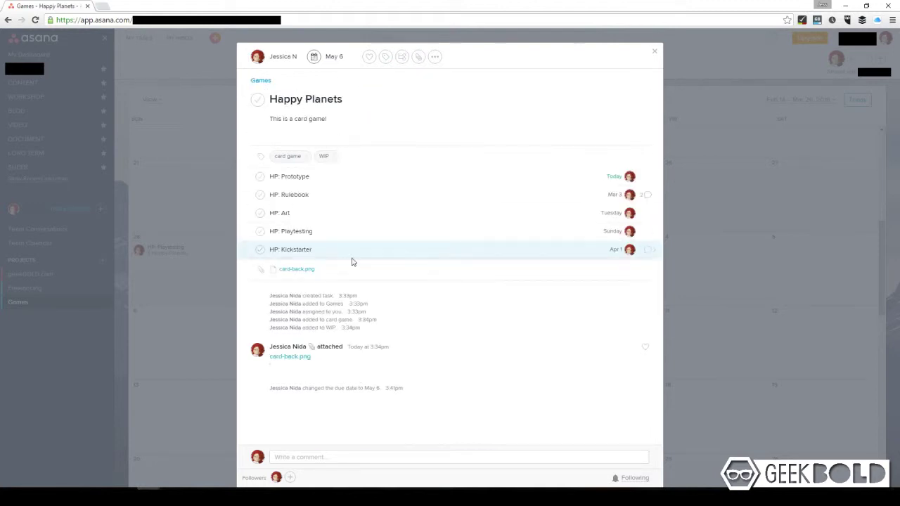
double_click(299, 250)
left_click(327, 230)
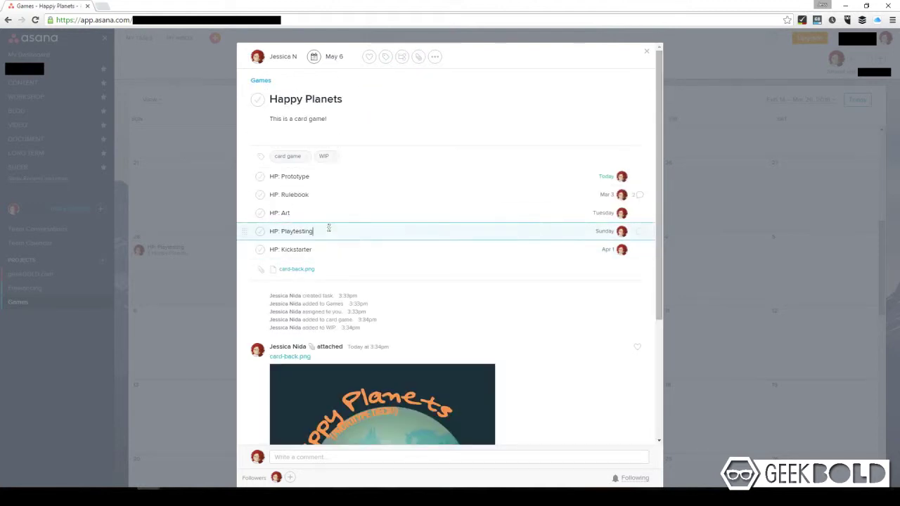
left_click(639, 195)
- Add four subtasks to HP: Rulebook named HP: Revision 1, HP: Revision 2, HP: Revision 3 and HP: Revision 4
left_click(400, 57)
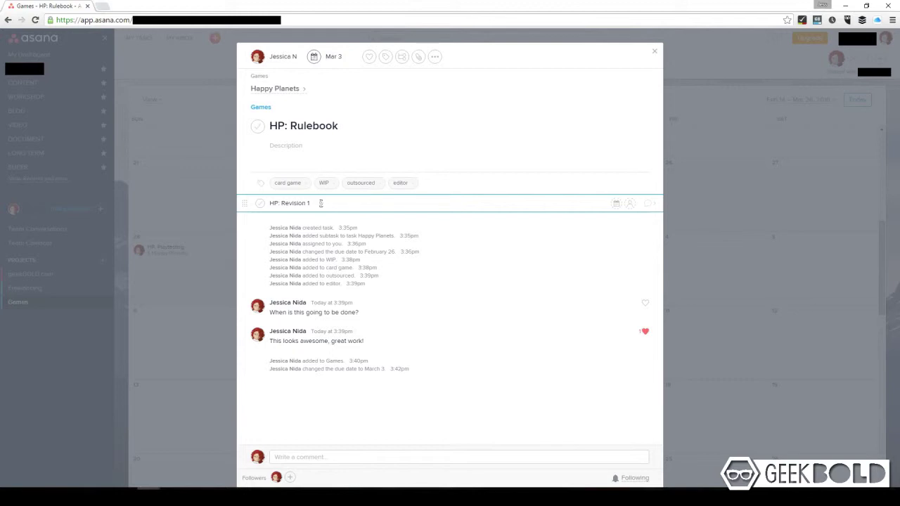
type("HP: Revision 1")
key("Return")
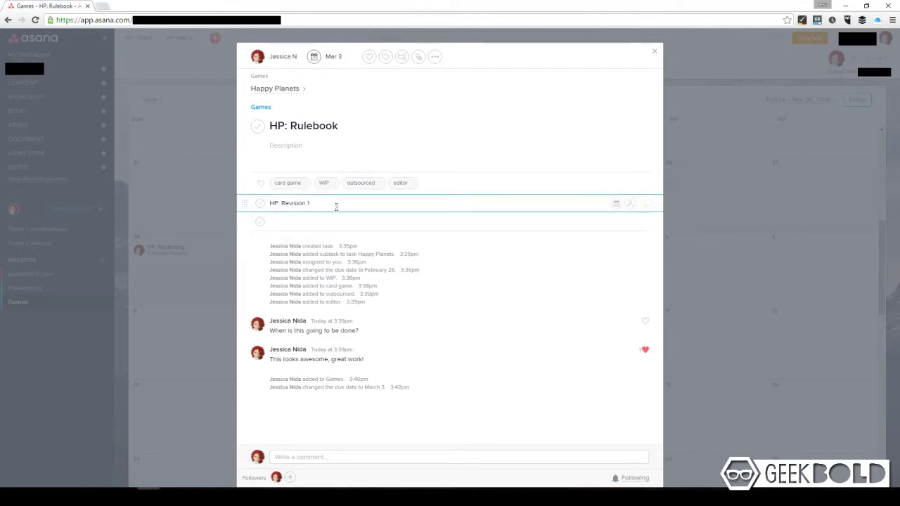
type("HP: Revision ")
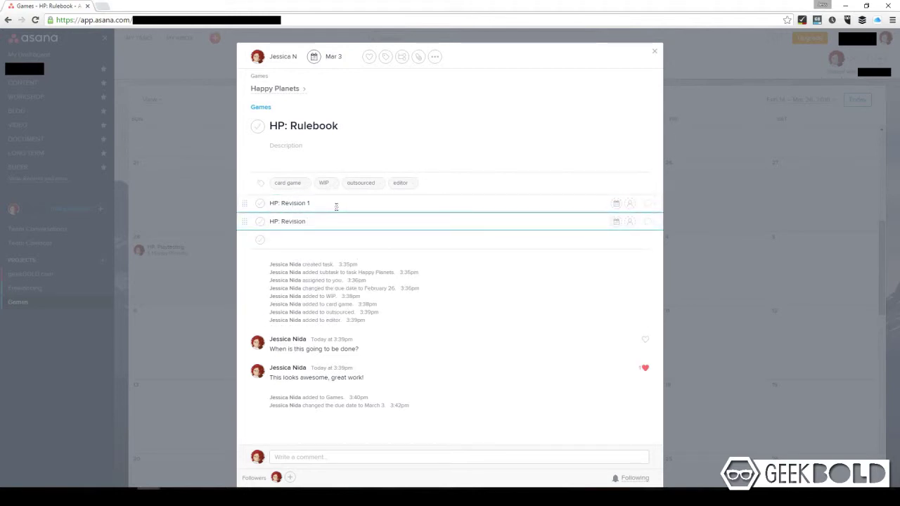
type("2")
key("Return")
type("HP: Revision 3")
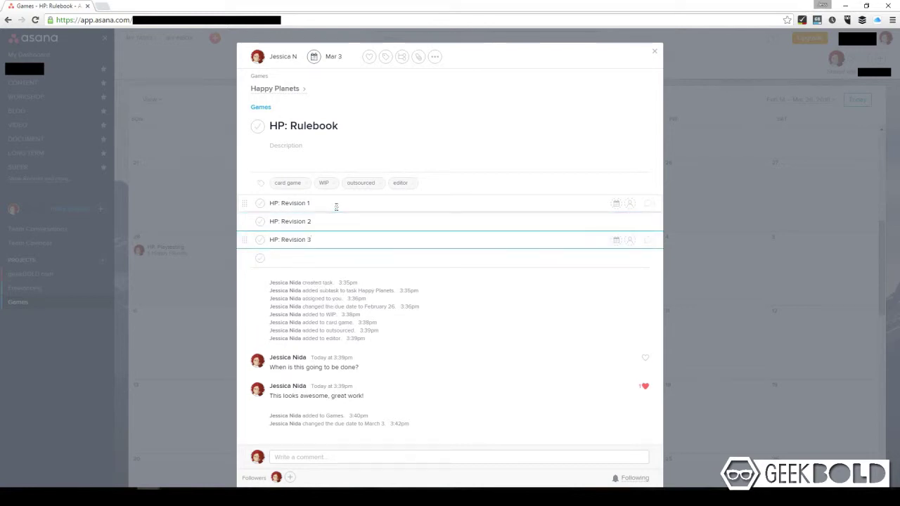
key("Return")
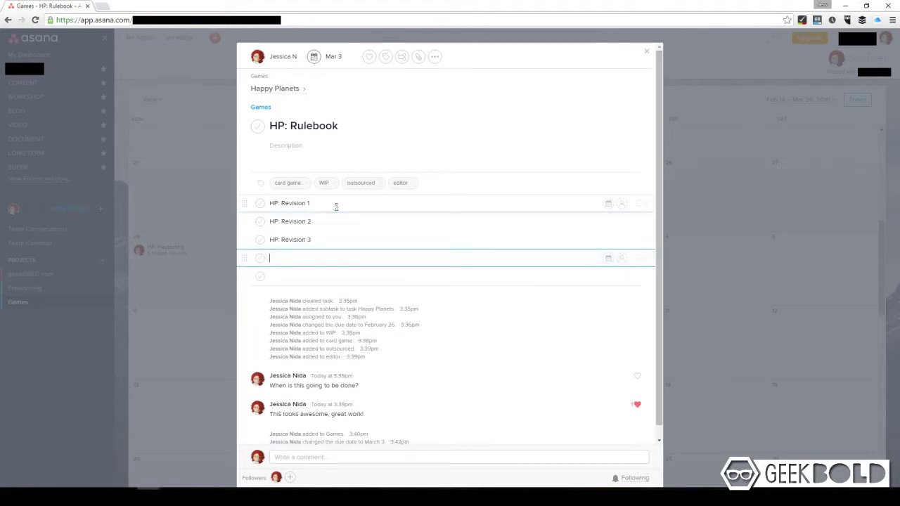
type("HP: Revision 4")
key("Return")
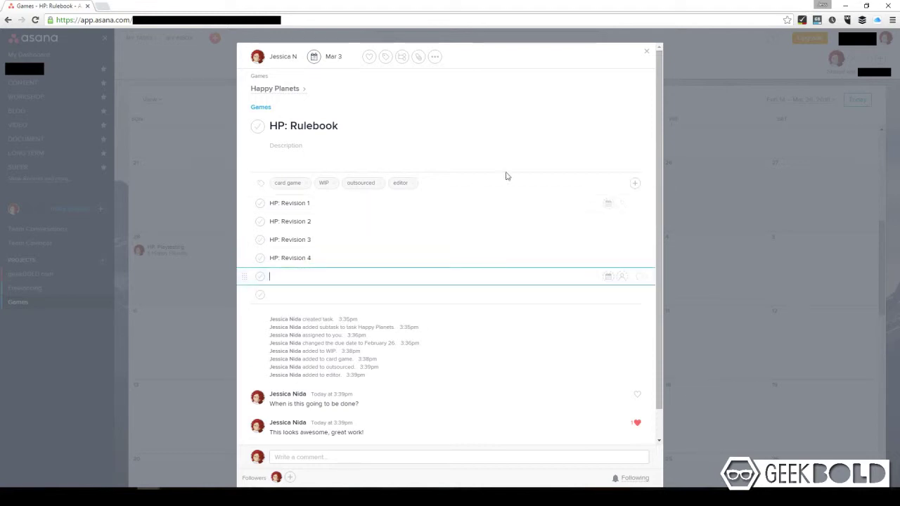
- Assign all four HP: Revision subtasks of HP: Rulebook to yourself
left_click(622, 203)
left_click(753, 235)
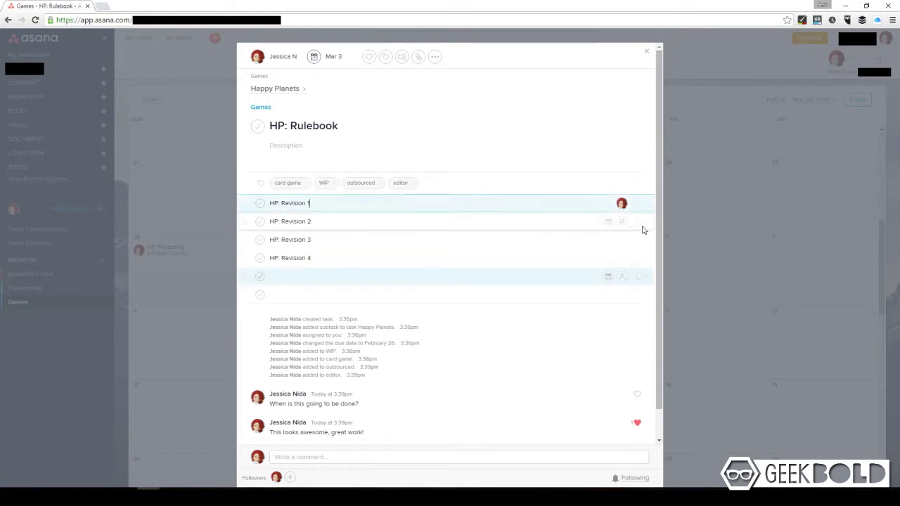
left_click(621, 221)
left_click(753, 254)
left_click(622, 240)
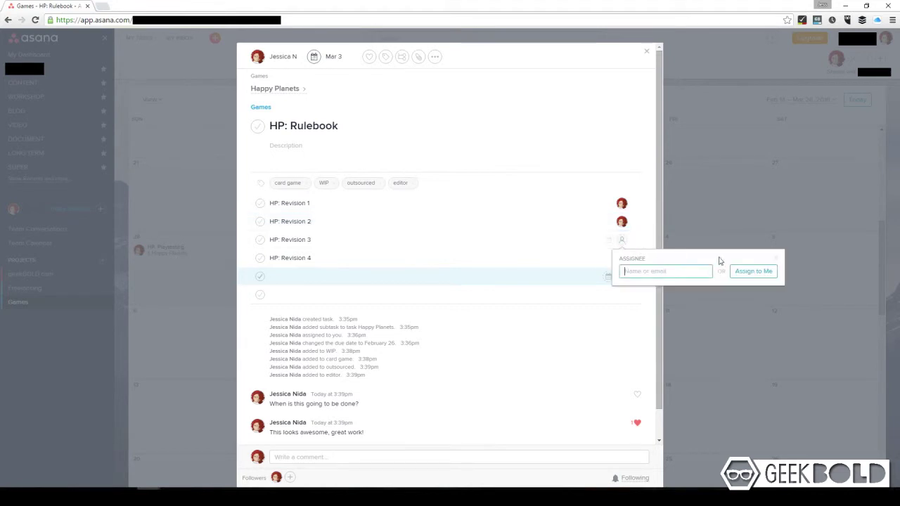
left_click(753, 272)
left_click(626, 263)
left_click(753, 289)
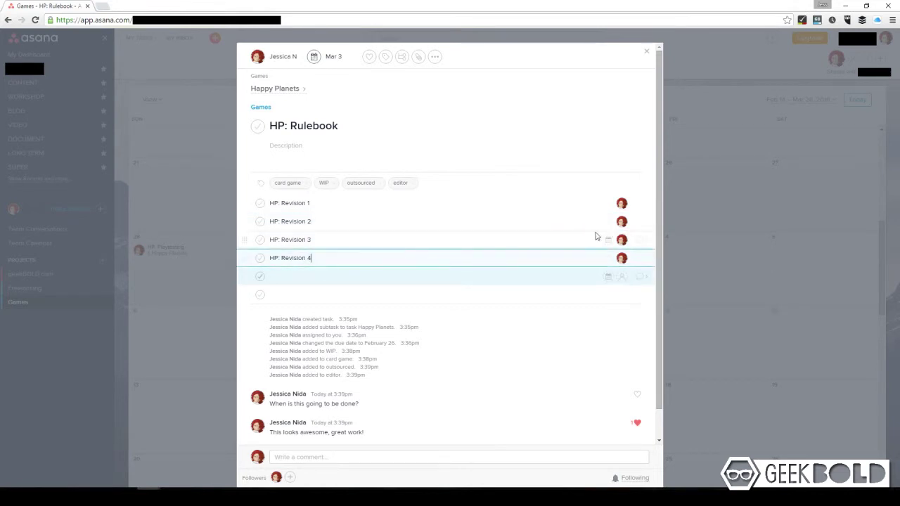
- Set the due dates of HP: Revision 1 to March 7 and HP: Revision 2 to March 14
left_click(608, 203)
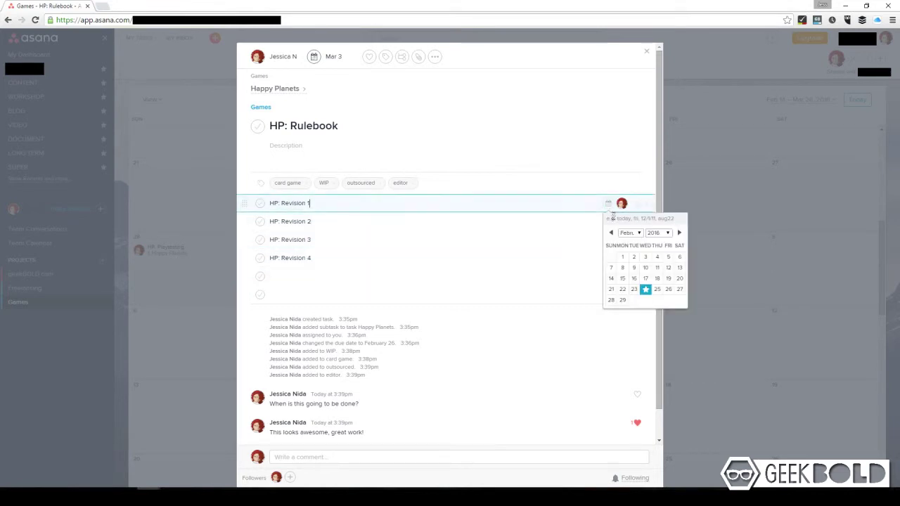
left_click(679, 232)
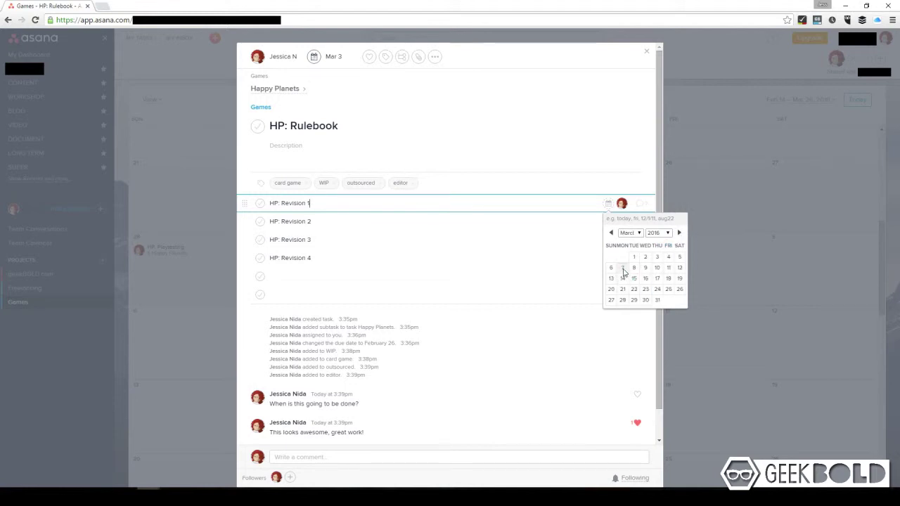
left_click(622, 268)
left_click(607, 223)
left_click(679, 251)
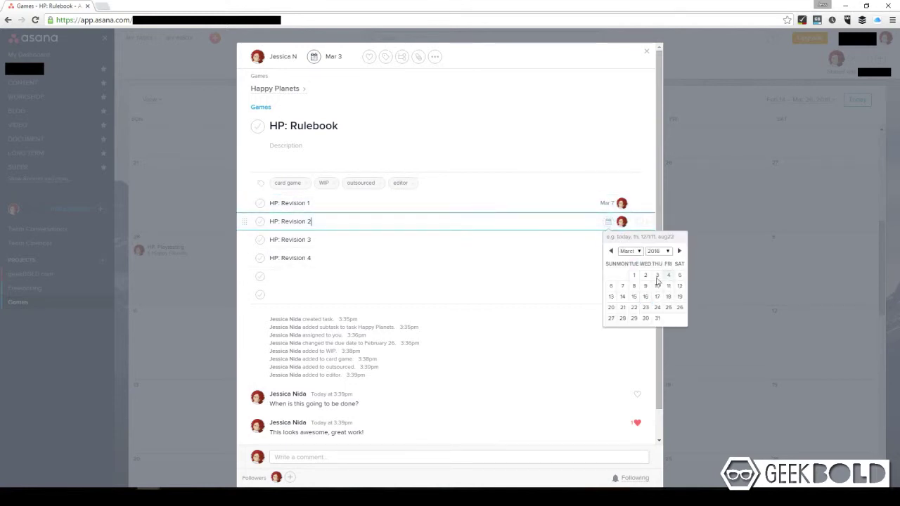
left_click(622, 296)
- Set the due dates of HP: Revision 3 to March 21 and HP: Revision 4 to March 28, and close HP: Rulebook
left_click(608, 241)
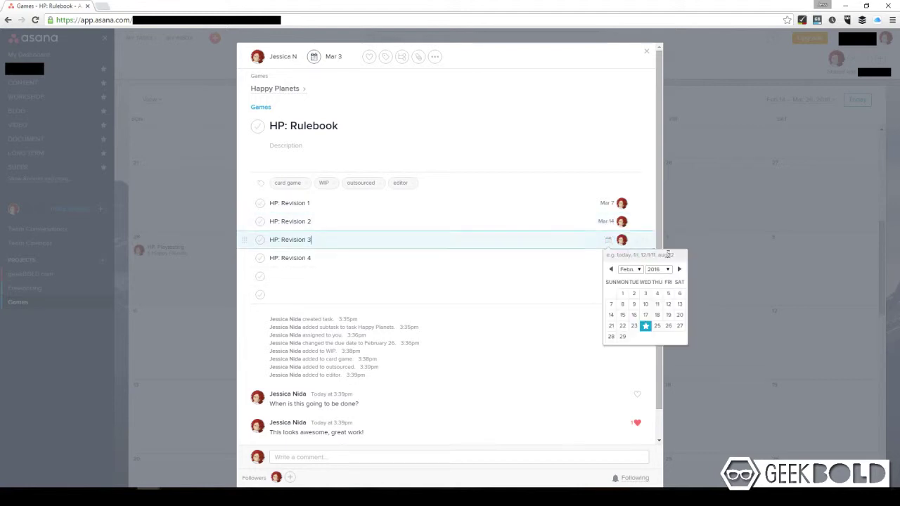
left_click(679, 270)
left_click(623, 328)
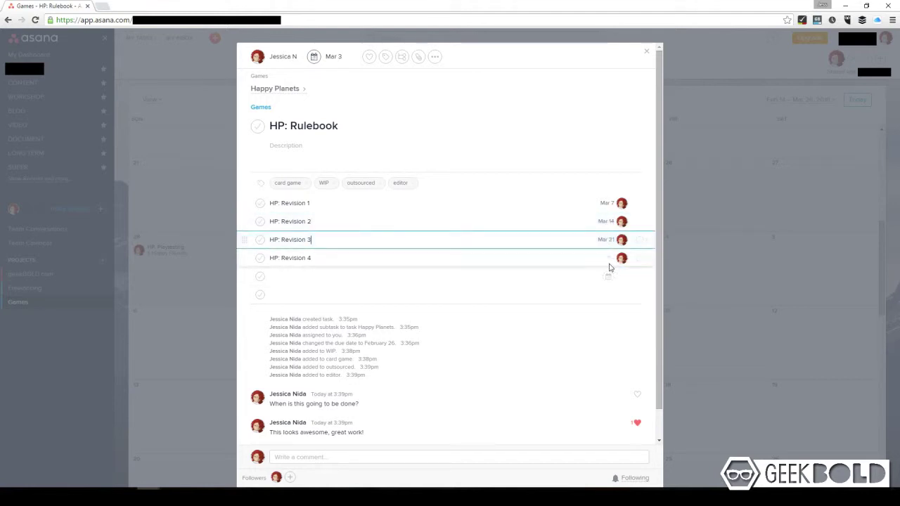
left_click(609, 258)
left_click(679, 288)
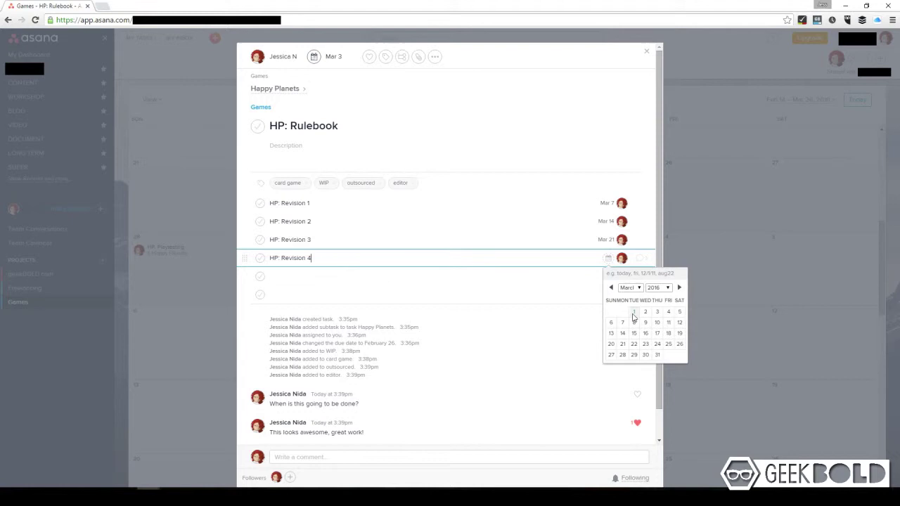
left_click(623, 354)
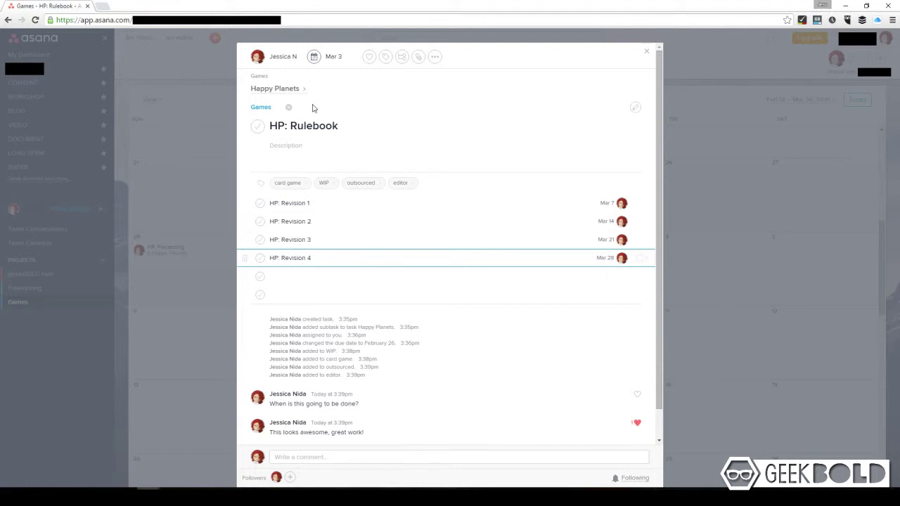
left_click(647, 54)
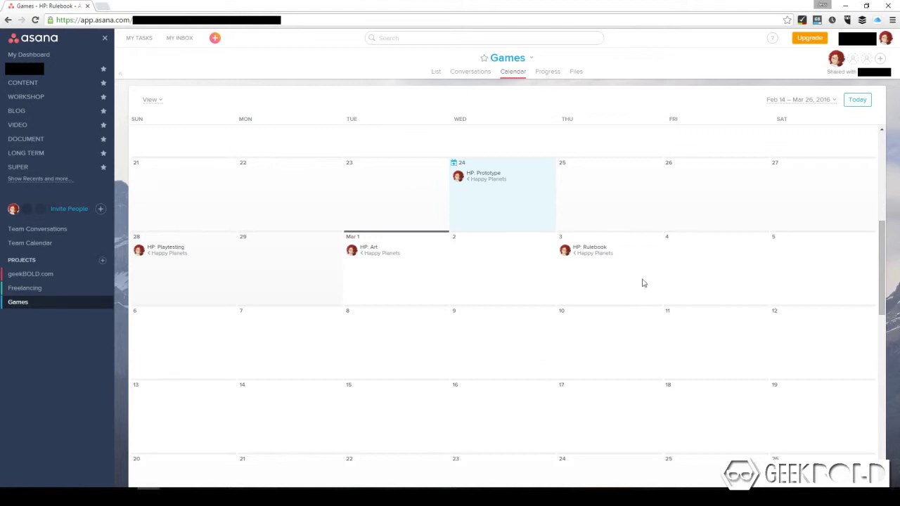
- Look through the March tasks in the Games calendar and view the project's status and progress chart
scroll(642, 283, "down", 1)
scroll(627, 273, "down", 1)
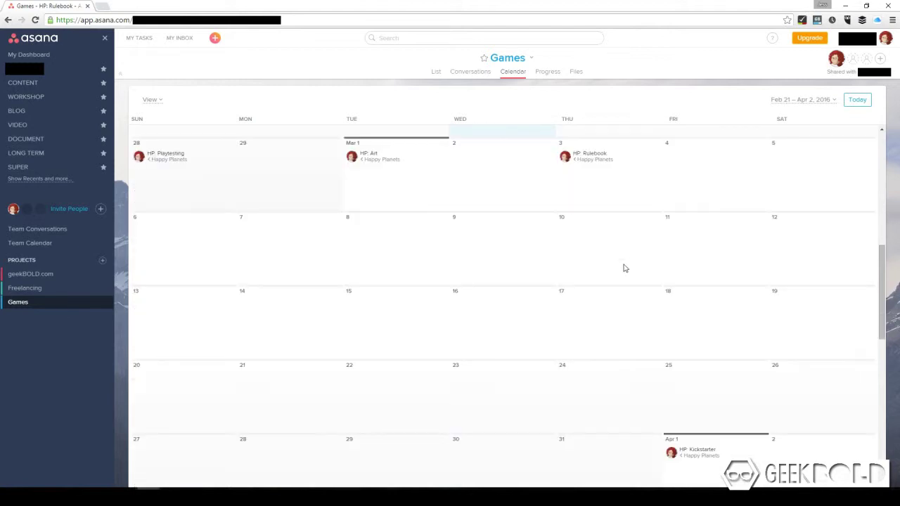
left_click(549, 71)
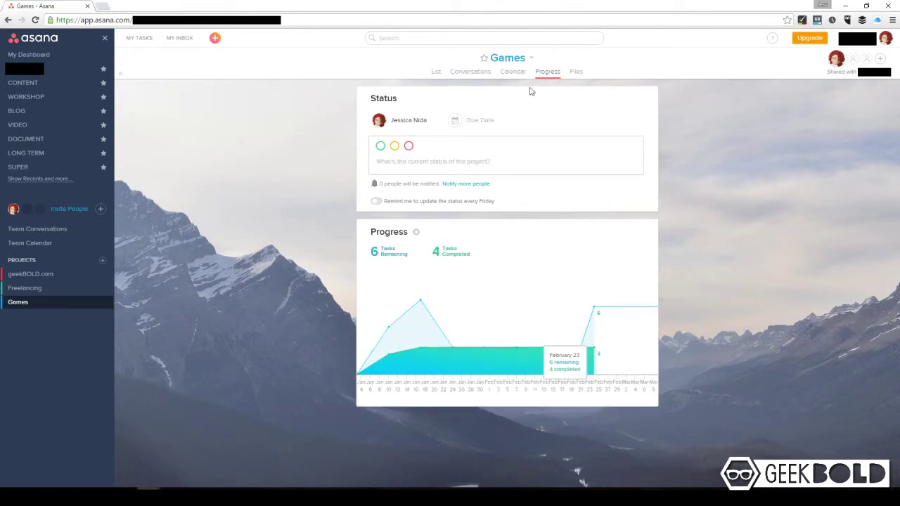
- In the Games calendar, mark HP: Prototype, HP: Art, HP: Rulebook and the February 28 and March 6 HP: Playtesting tasks complete
left_click(513, 73)
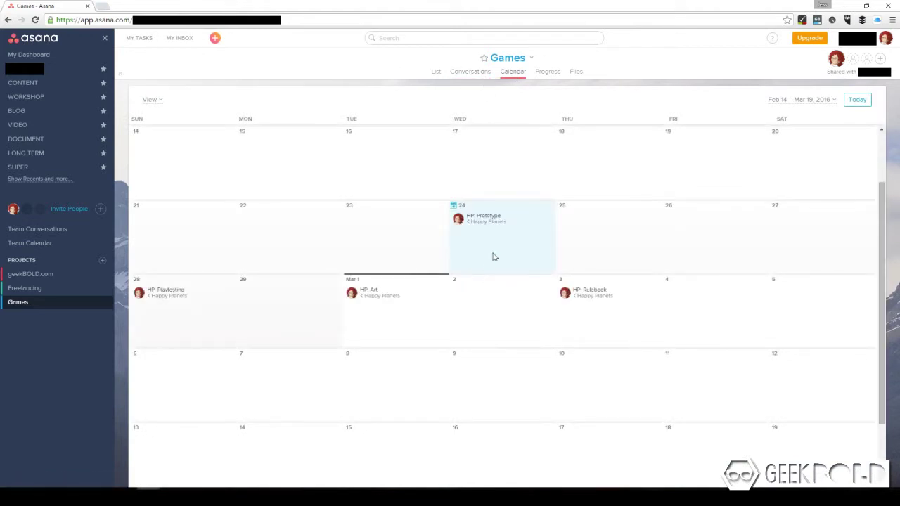
left_click(443, 222)
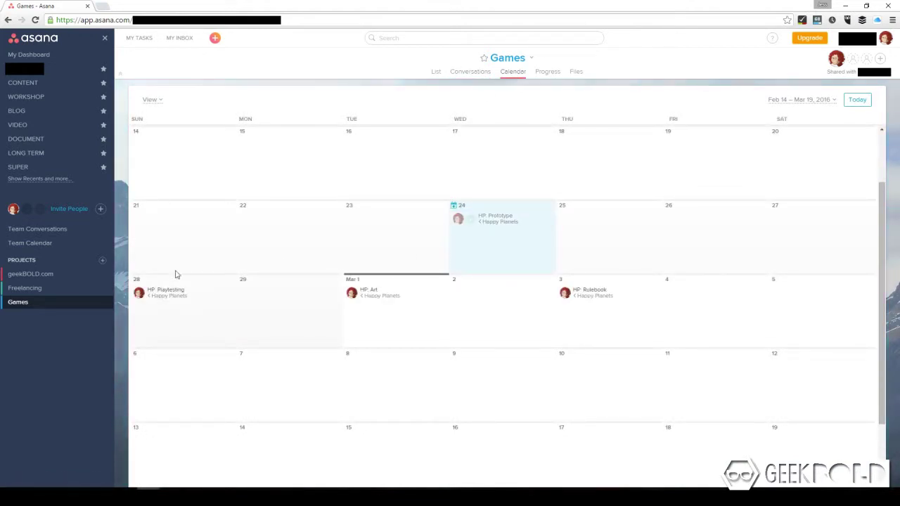
left_click(124, 294)
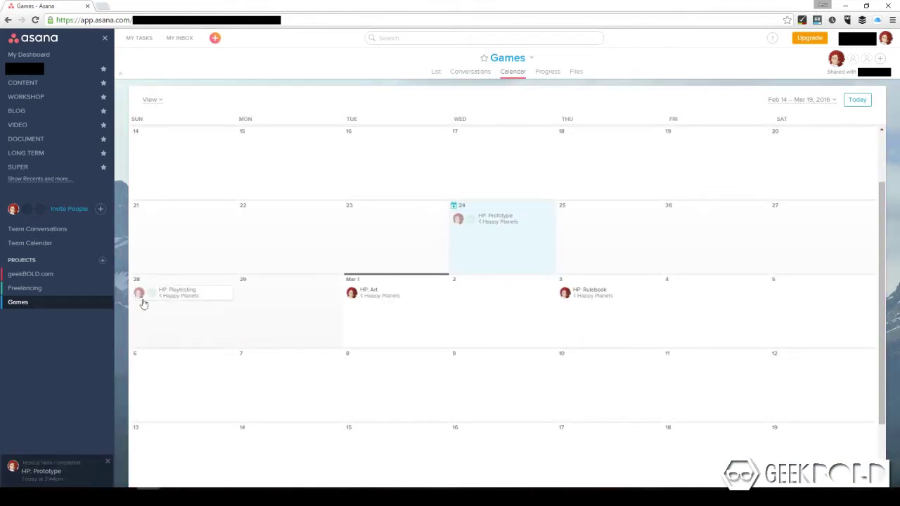
left_click(341, 295)
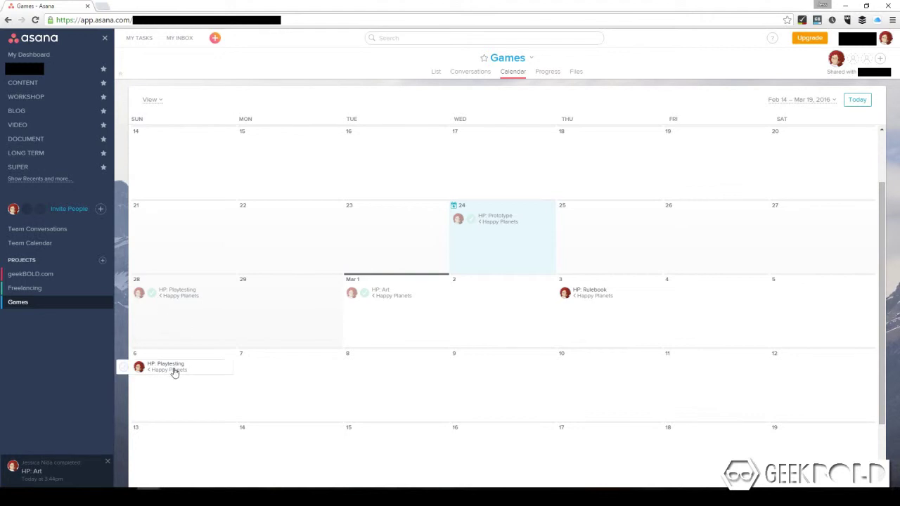
left_click(550, 294)
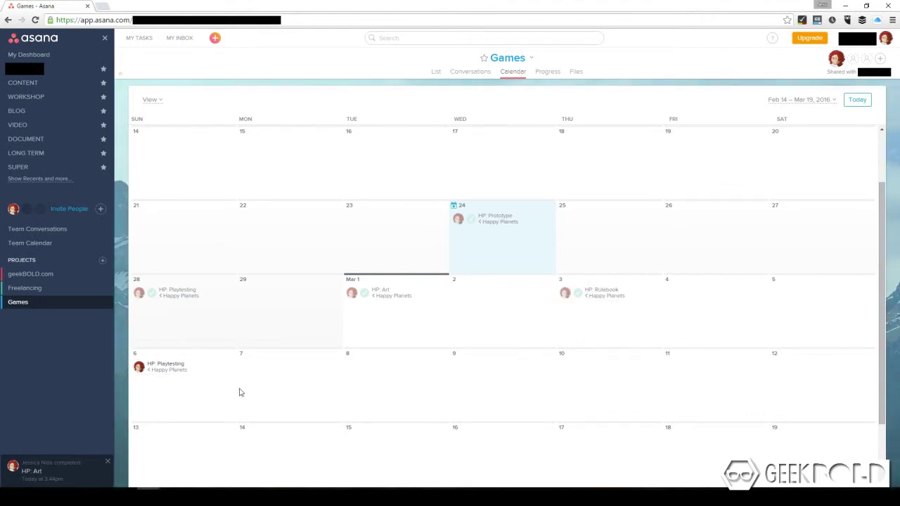
left_click(128, 368)
scroll(351, 344, "down", 3)
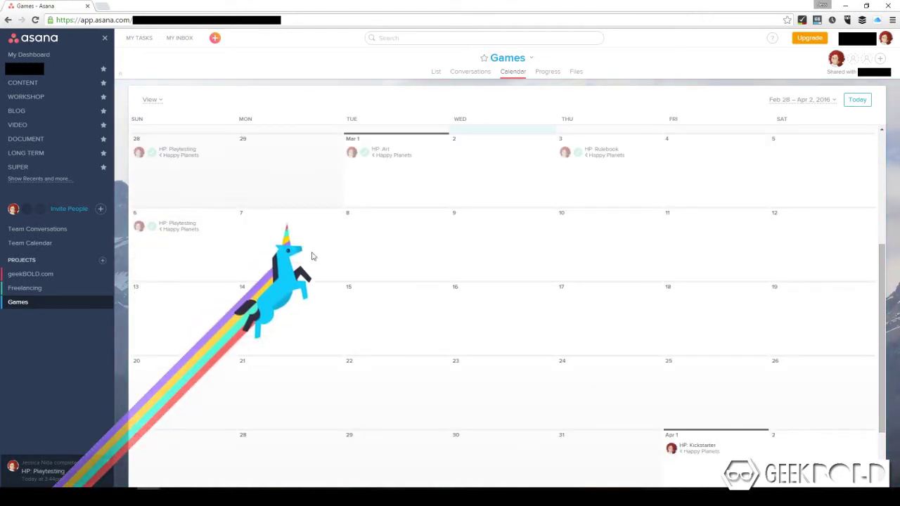
- Review the Games project's files, progress chart and conversations, and return to its task list
left_click(576, 71)
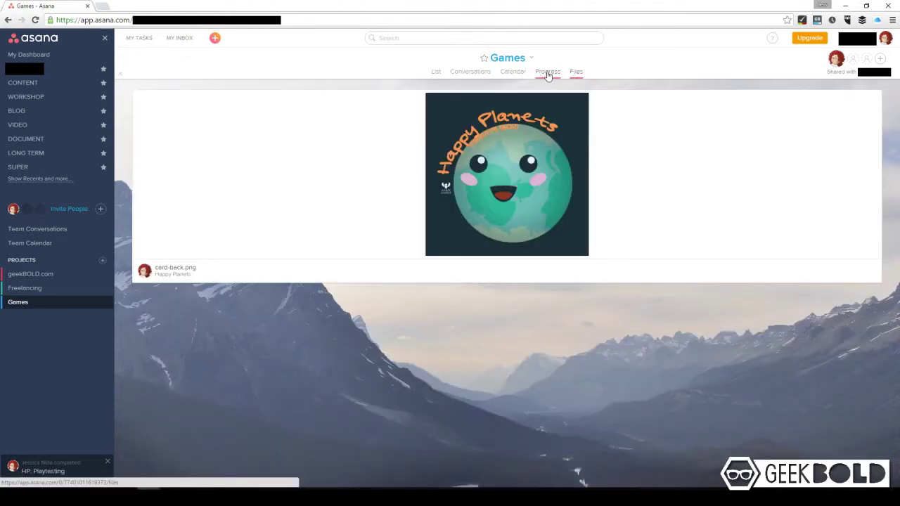
left_click(548, 73)
left_click(577, 73)
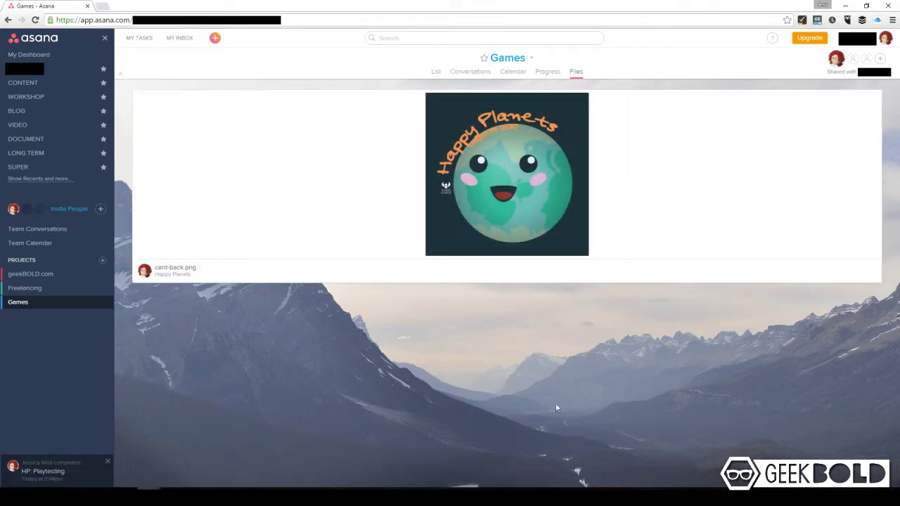
left_click(549, 75)
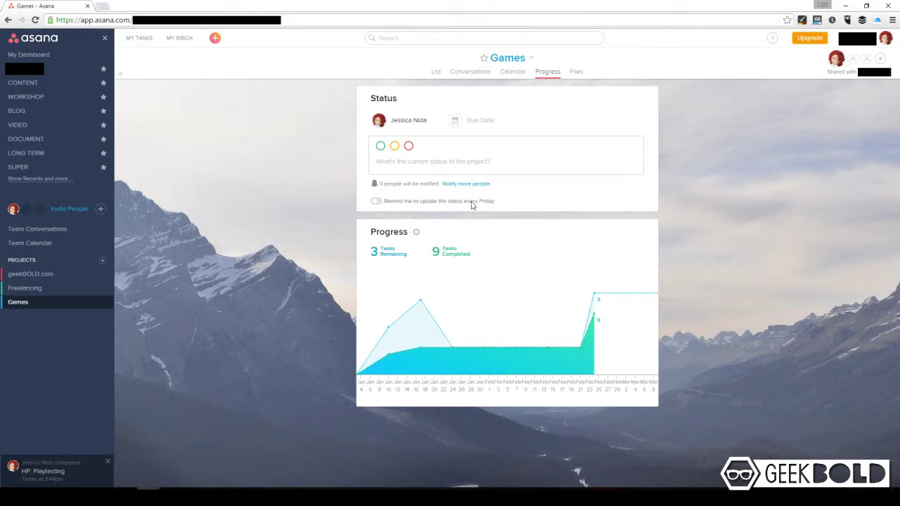
left_click(478, 73)
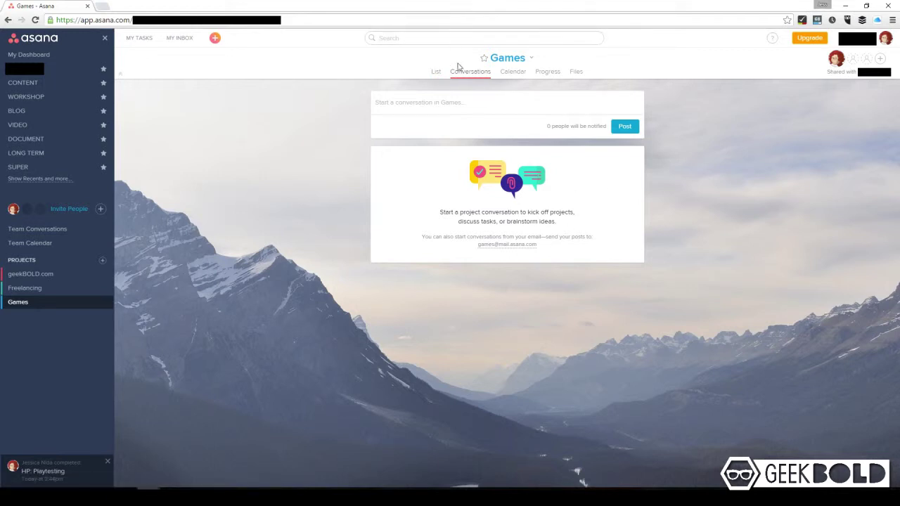
left_click(436, 71)
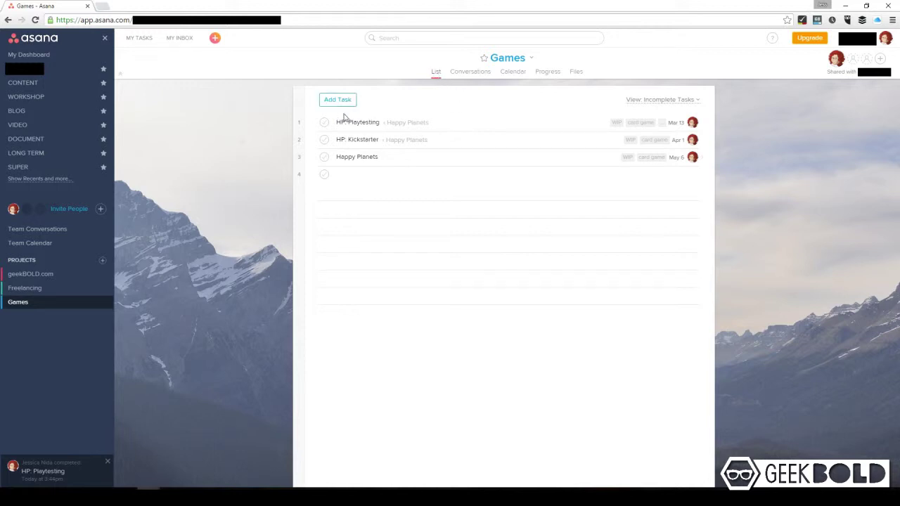
- View the Games task list by all completed tasks and by assignee, and return it to incomplete tasks
left_click(691, 99)
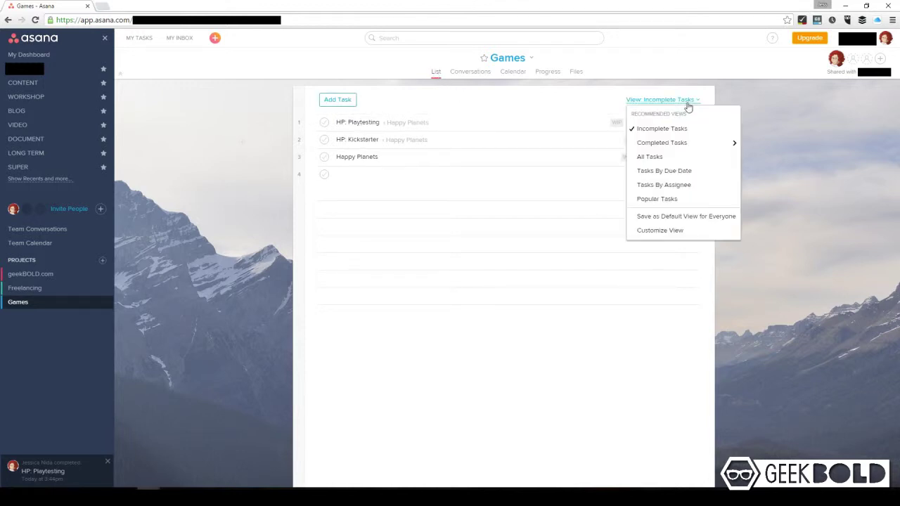
mouse_move(668, 144)
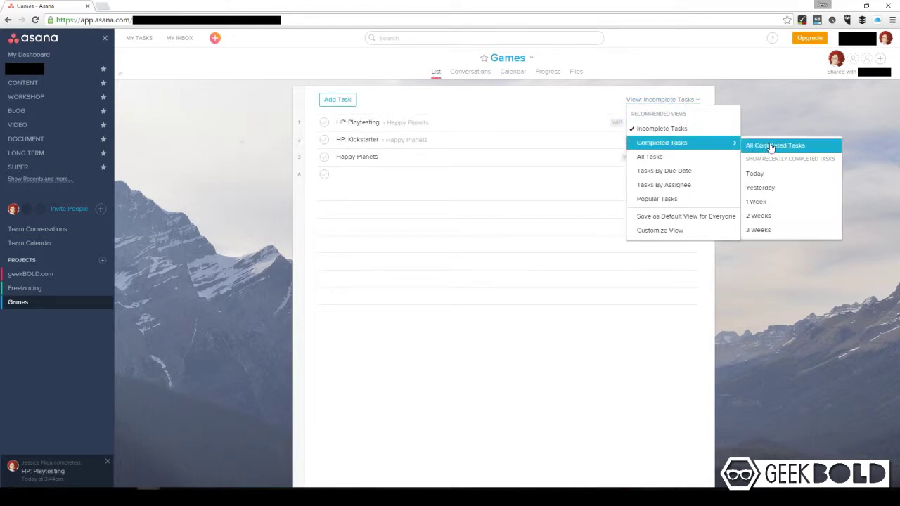
left_click(763, 145)
left_click(643, 96)
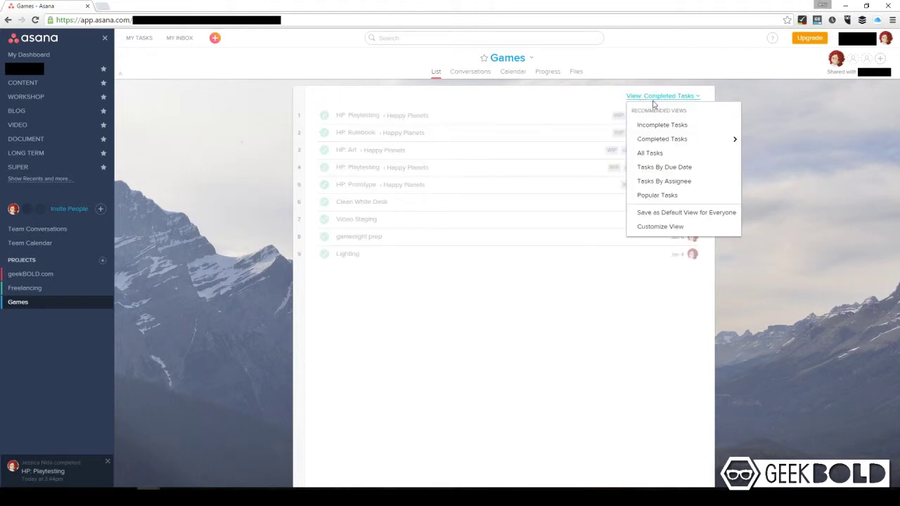
left_click(676, 180)
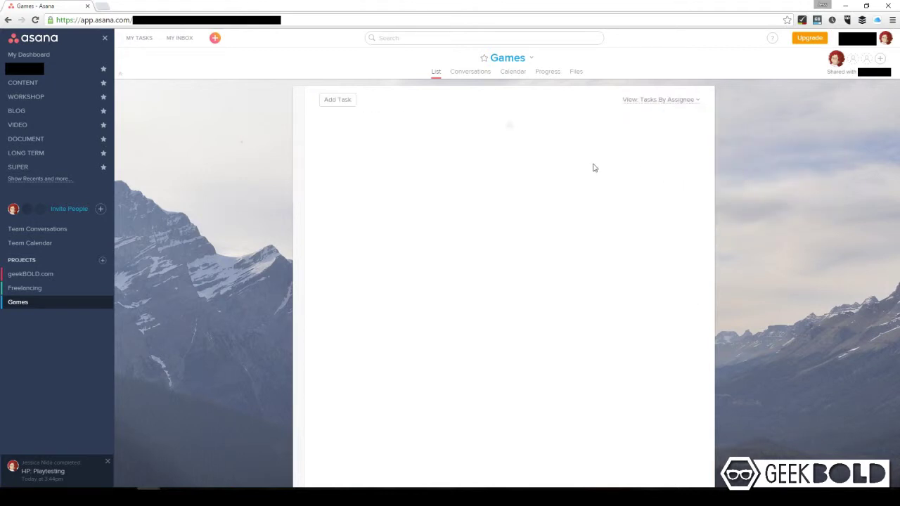
left_click(693, 99)
left_click(668, 127)
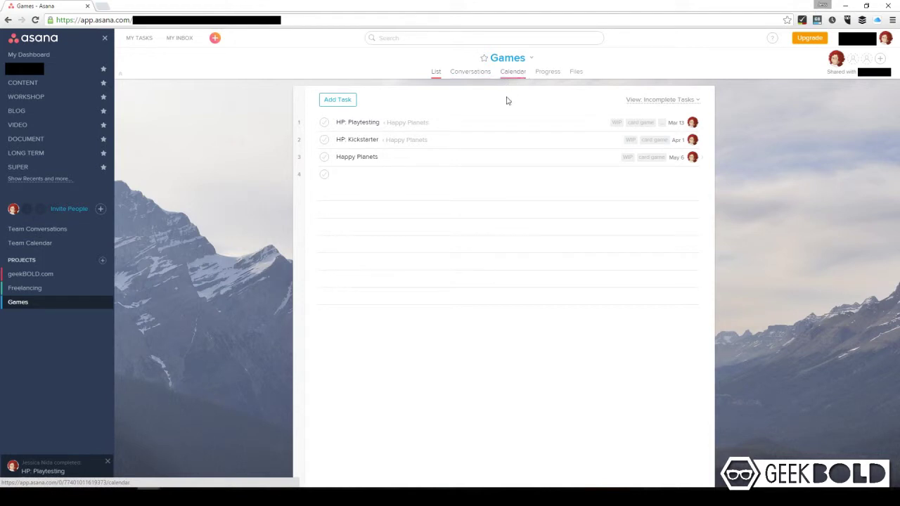
- Open the May 6 Happy Planets task from the Games calendar and start a copy of it named Absolutely Nothing
left_click(510, 72)
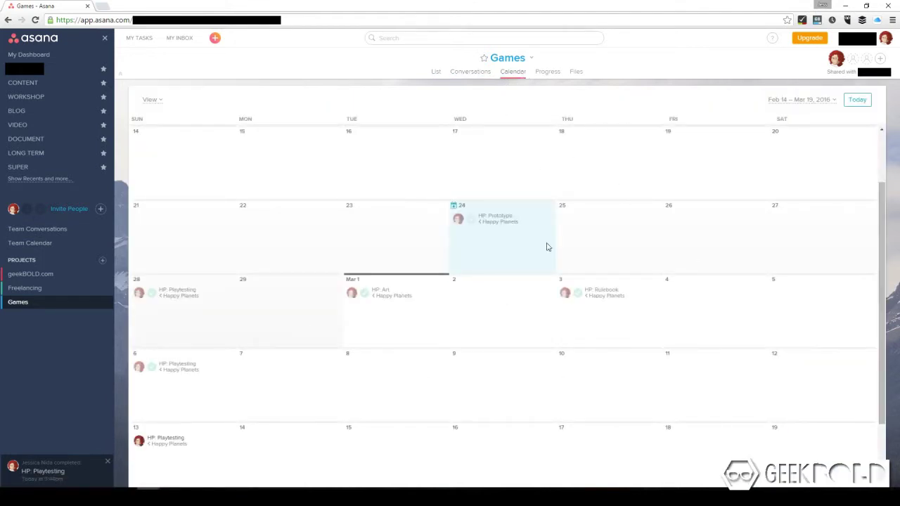
scroll(485, 260, "down", 2)
scroll(699, 341, "up", 1)
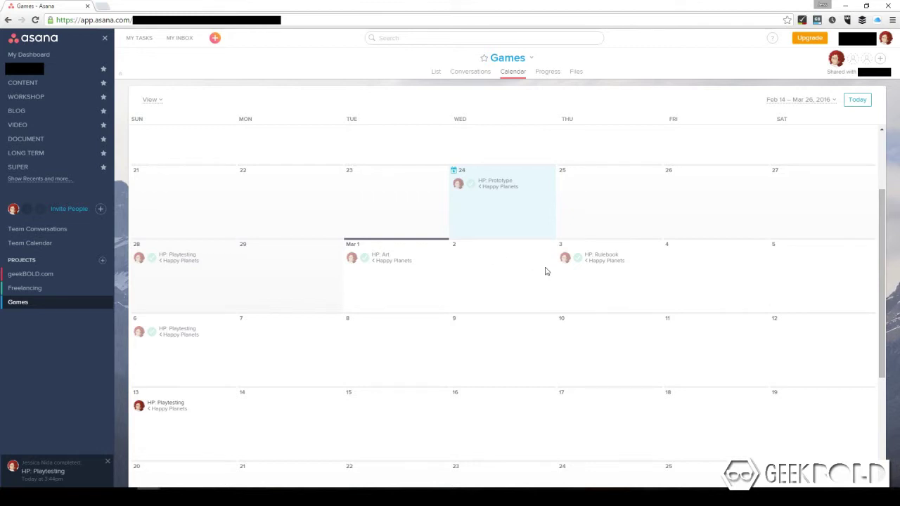
scroll(545, 271, "down", 4)
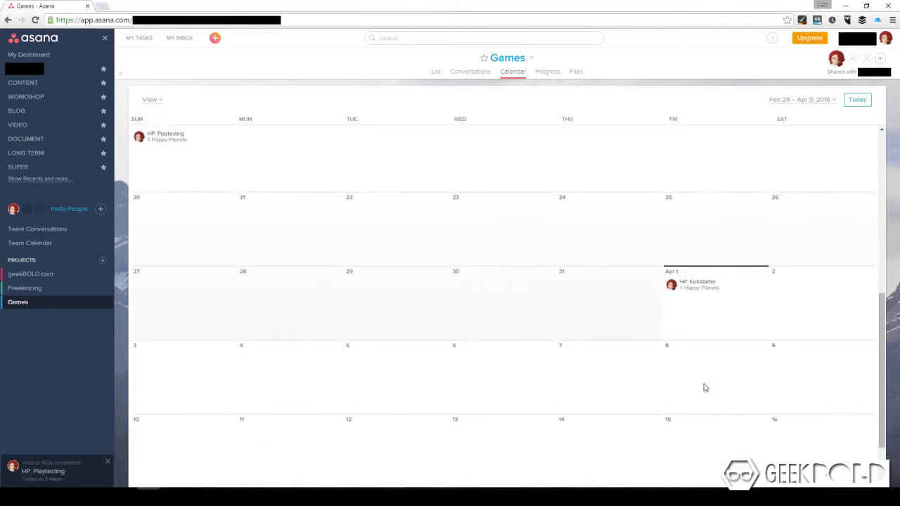
scroll(706, 388, "down", 6)
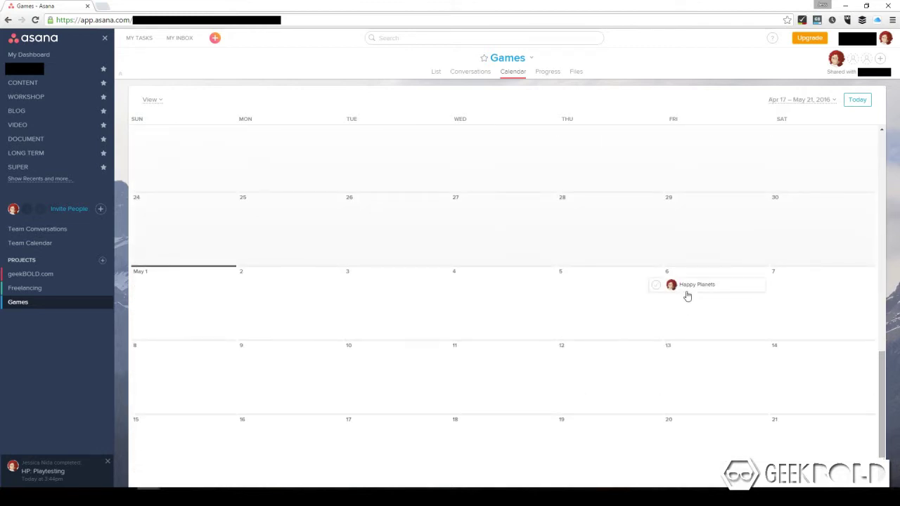
left_click(686, 291)
left_click(436, 58)
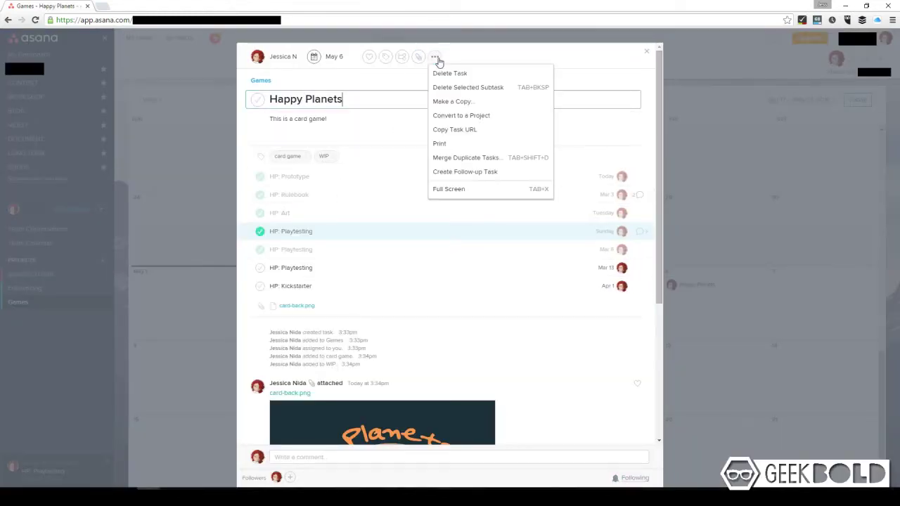
left_click(470, 102)
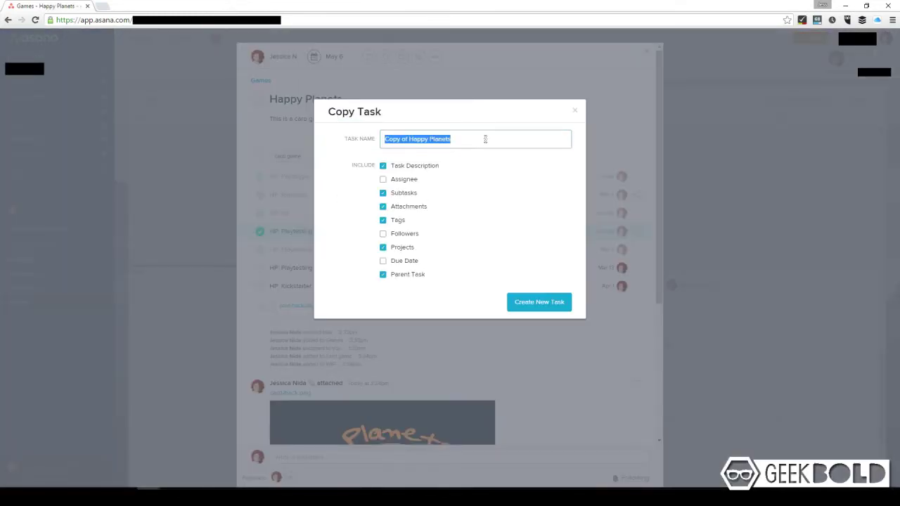
type("Absolutely Nothing")
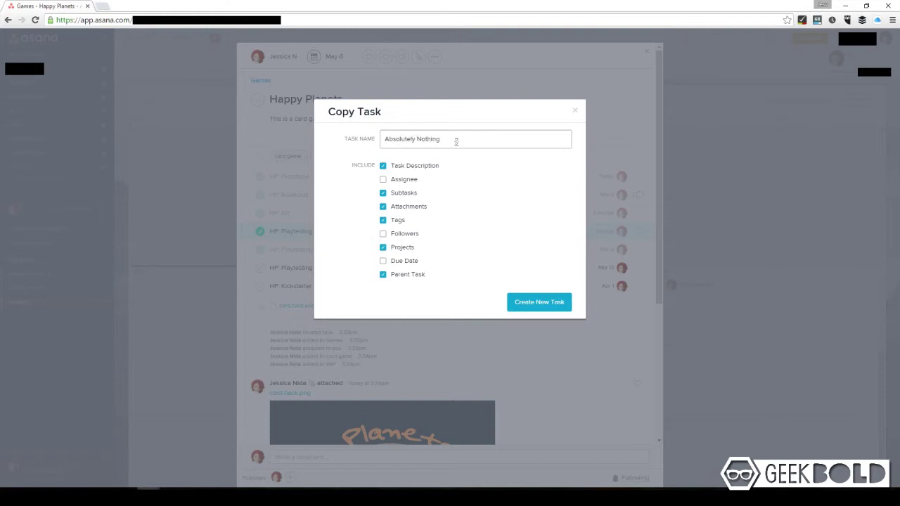
- Include the assignee, due date and followers in the copy, create the new task and close Happy Planets
left_click(386, 181)
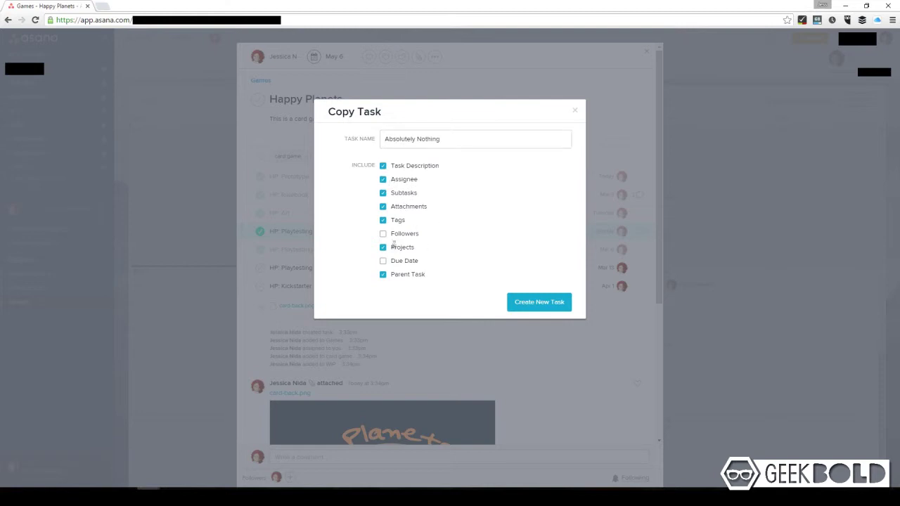
left_click(383, 261)
left_click(382, 233)
left_click(534, 303)
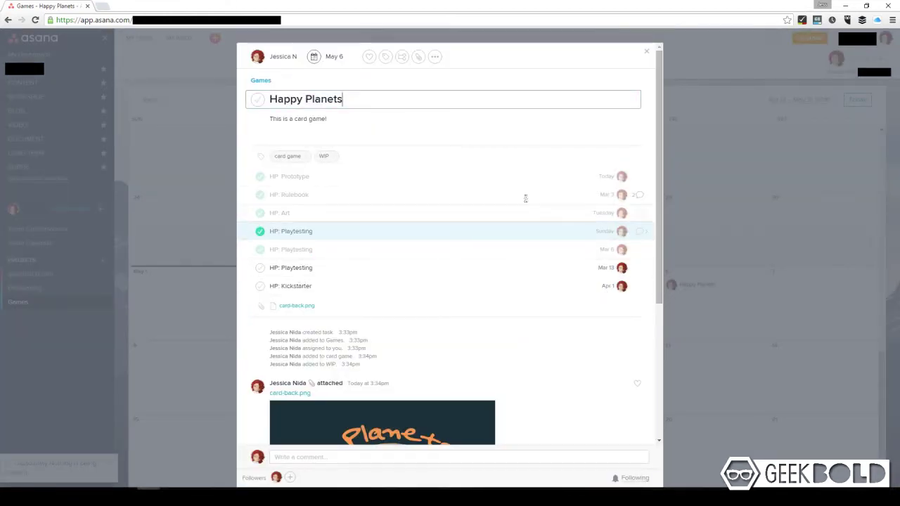
left_click(646, 52)
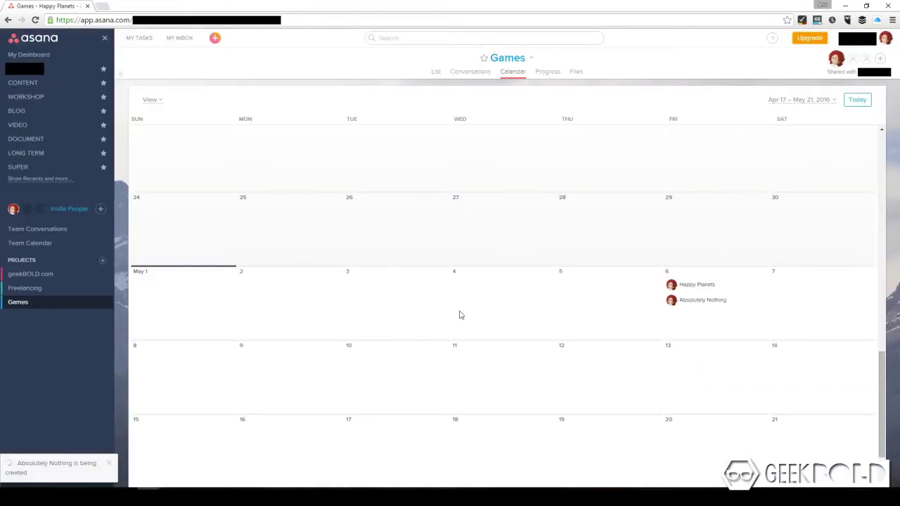
- Look through the Games calendar from February to May for the copied Absolutely Nothing task and its subtasks
scroll(507, 265, "up", 6)
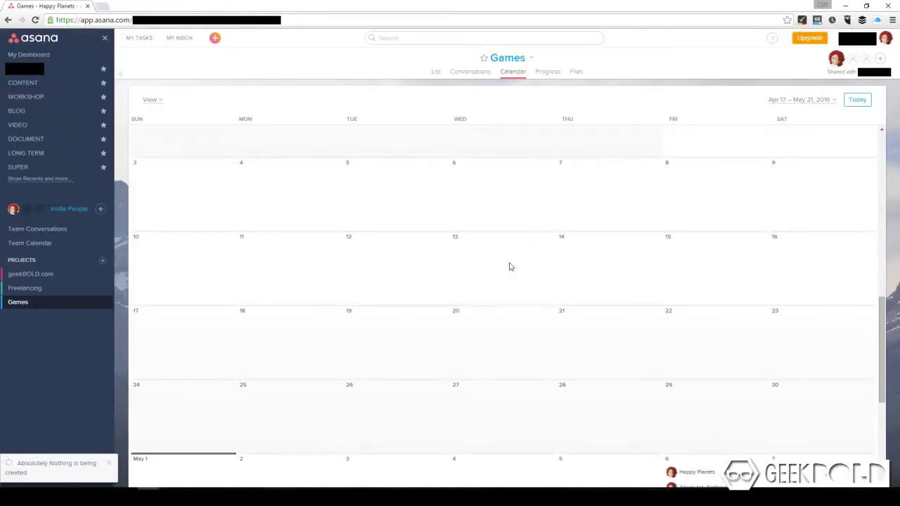
scroll(506, 267, "up", 3)
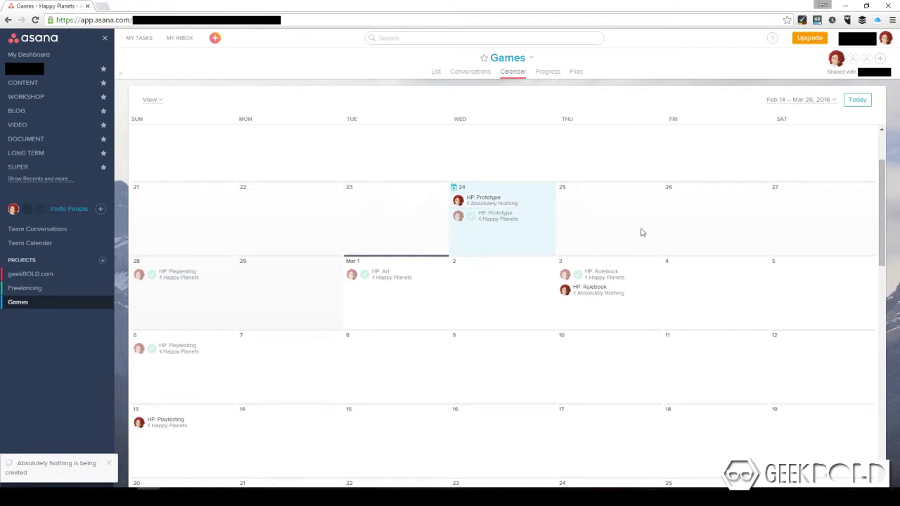
scroll(542, 332, "down", 2)
scroll(521, 321, "up", 1)
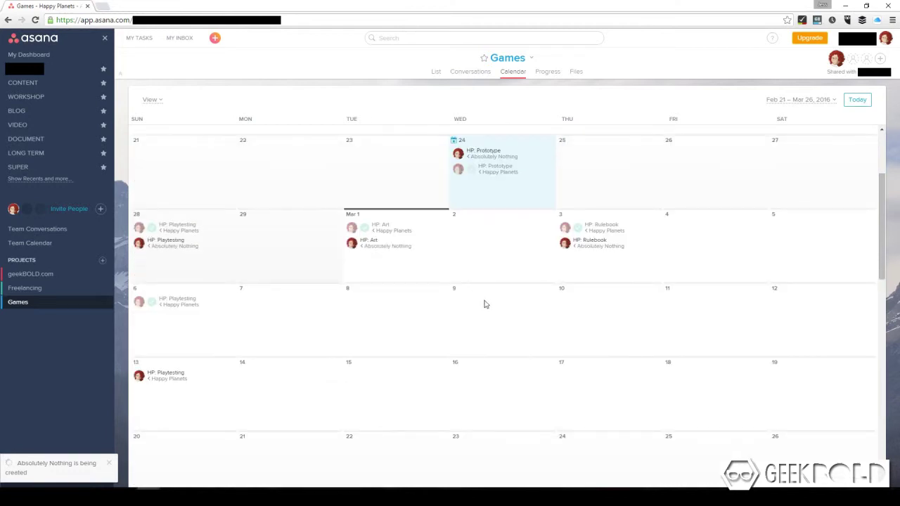
scroll(596, 223, "down", 8)
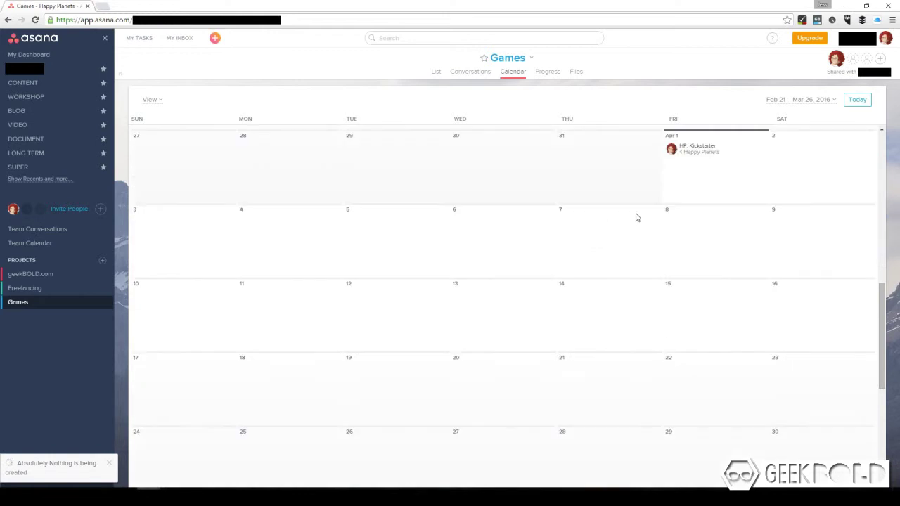
scroll(703, 232, "down", 4)
scroll(698, 208, "up", 9)
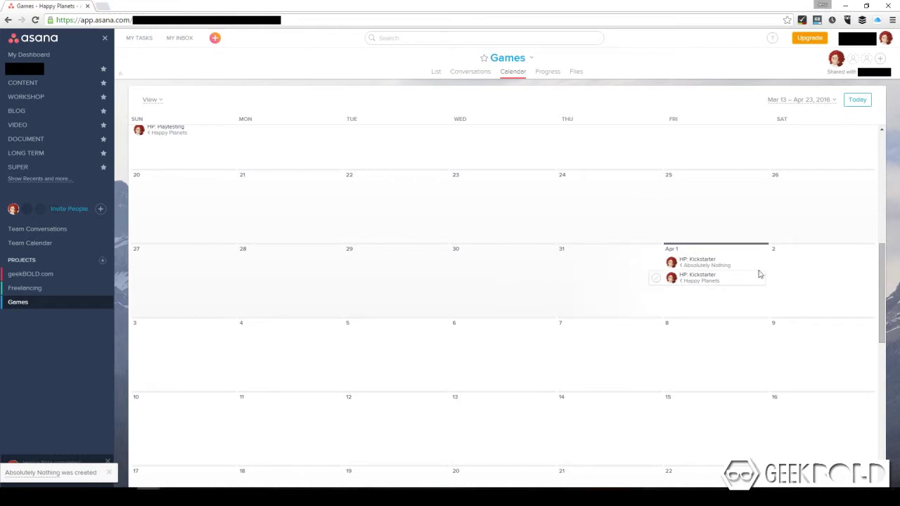
scroll(573, 251, "up", 5)
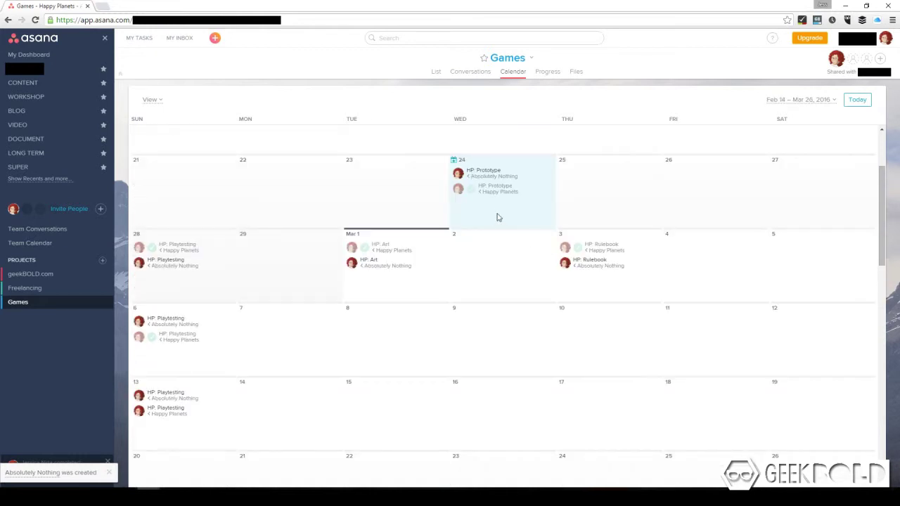
scroll(572, 236, "down", 10)
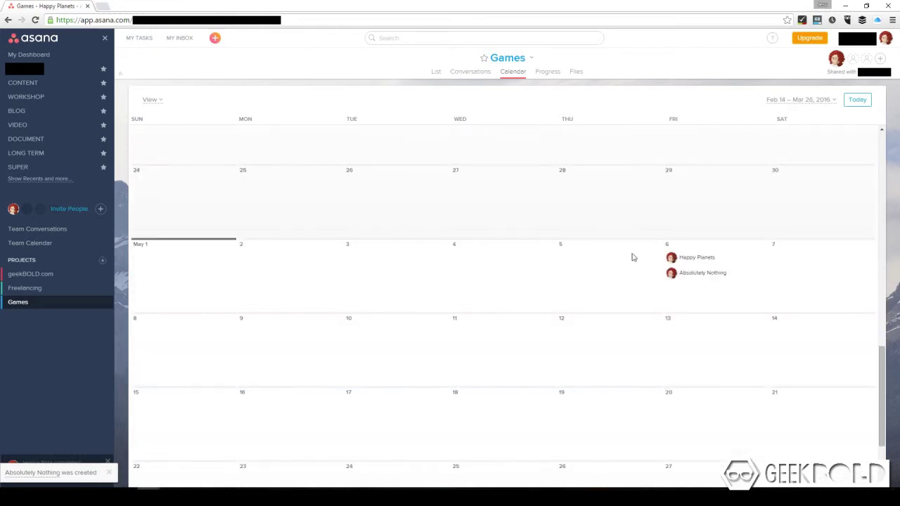
- In the Absolutely Nothing task, change the HP prefix of all seven subtasks to AN and close the task
left_click(723, 271)
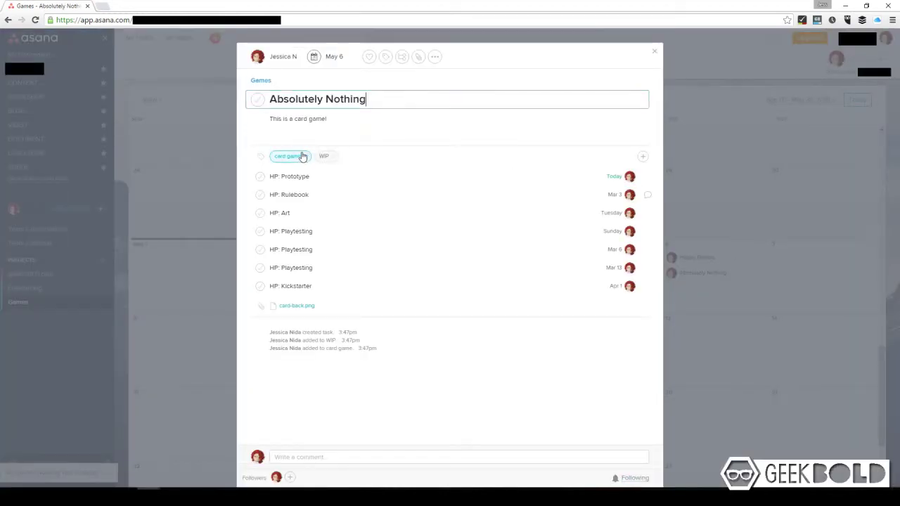
left_click(312, 178)
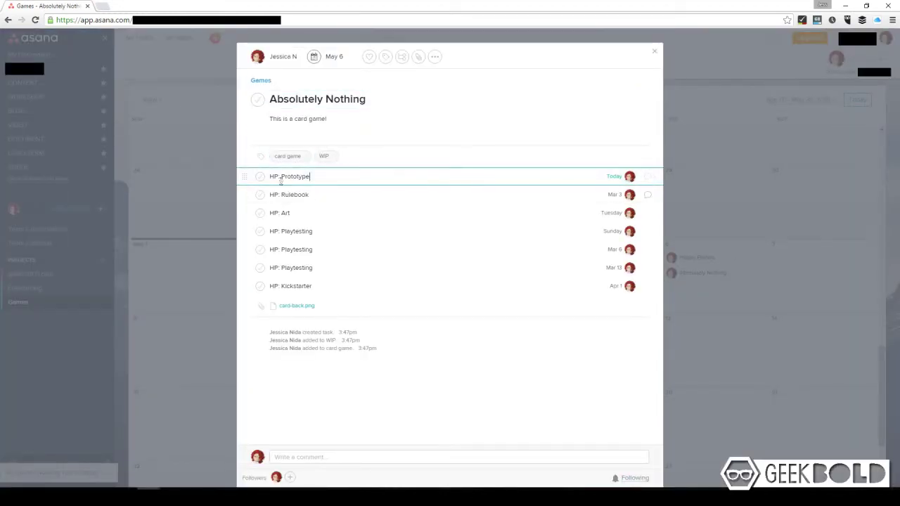
left_click_drag(280, 176, 260, 177)
type("AN")
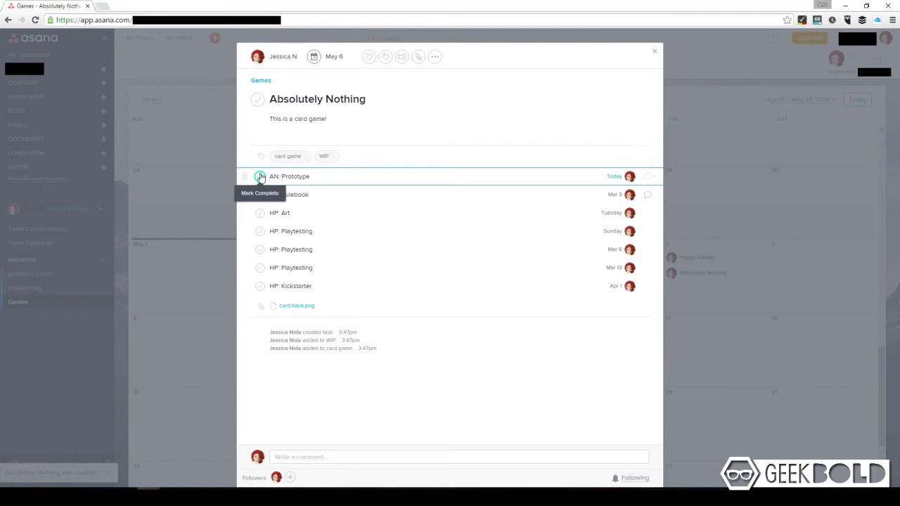
left_click_drag(281, 195, 268, 213)
type("AN")
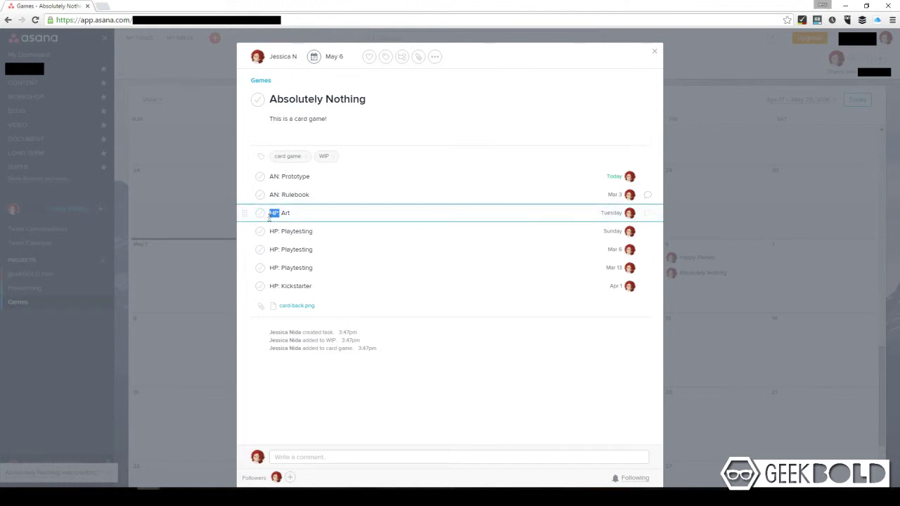
type("AN:")
left_click_drag(281, 232, 261, 287)
type("AN: AN: AN: AN:")
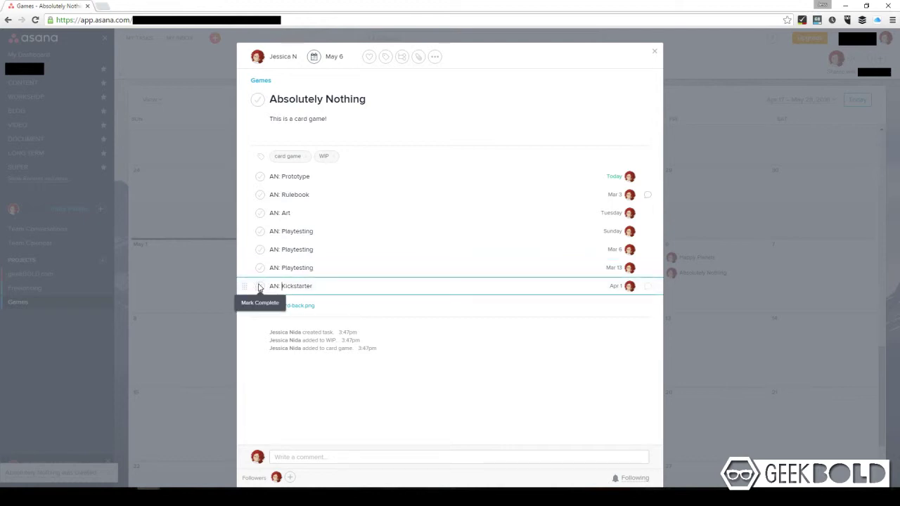
left_click(373, 208)
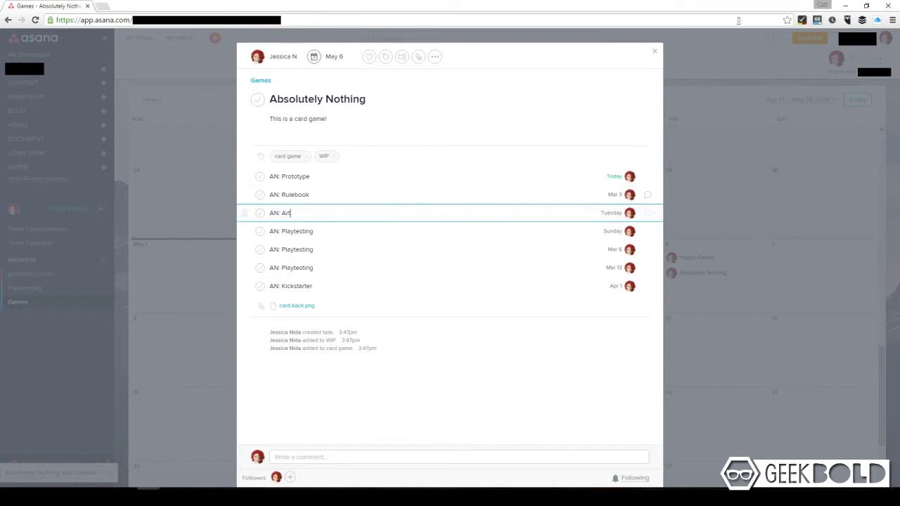
left_click(655, 53)
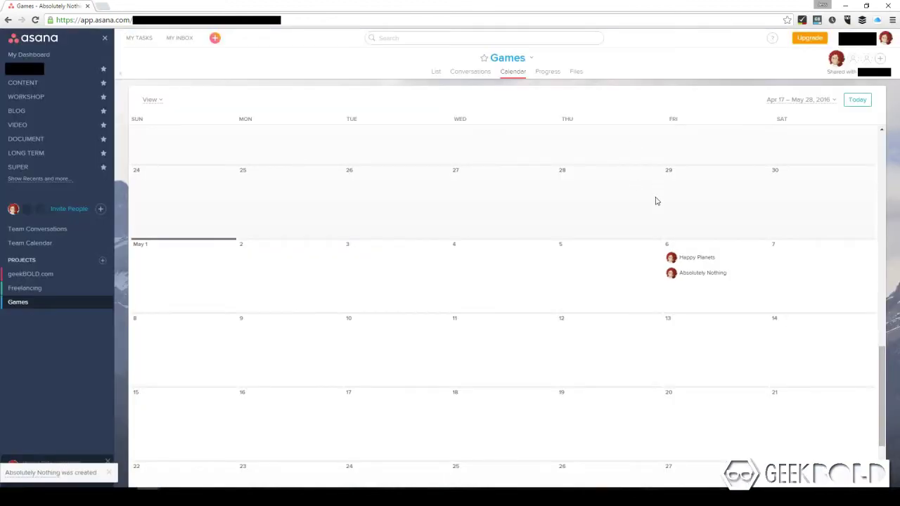
- Open the February 28 AN: Playtesting subtask from the Games calendar and turn on repeating for its due date
scroll(758, 263, "up", 6)
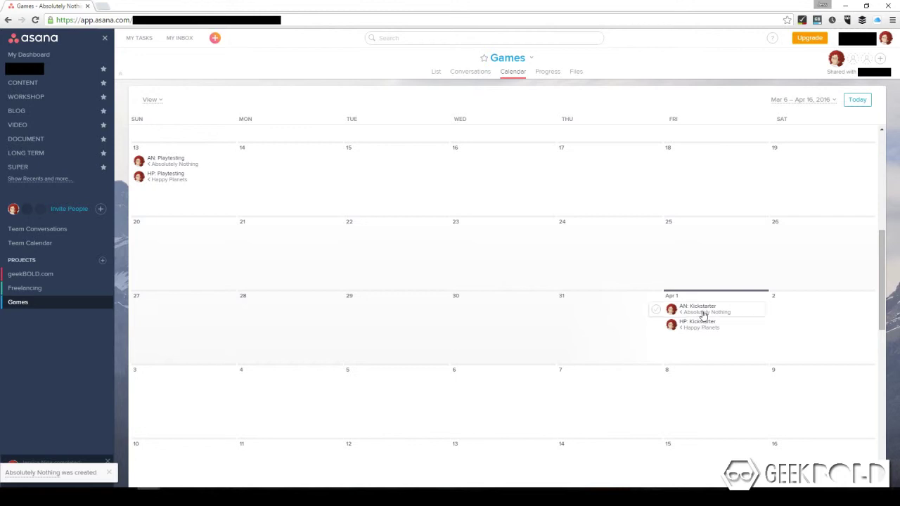
scroll(700, 315, "up", 3)
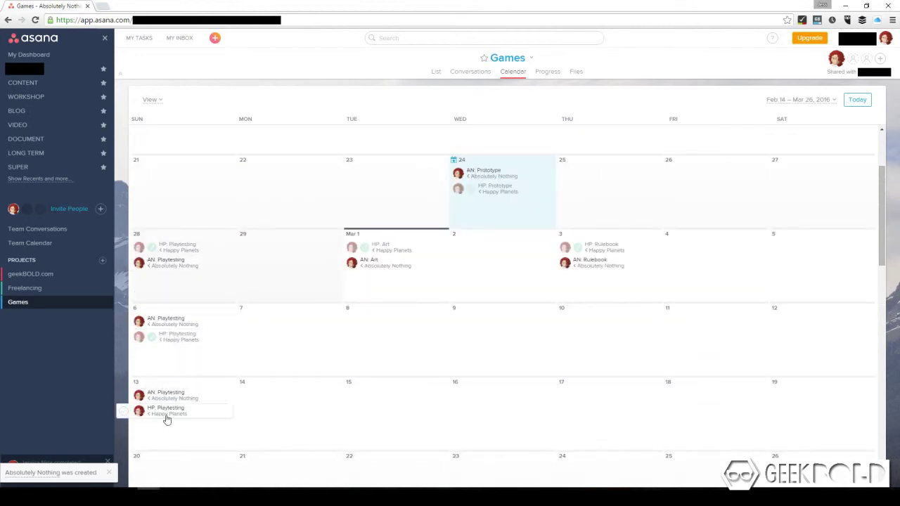
left_click(175, 266)
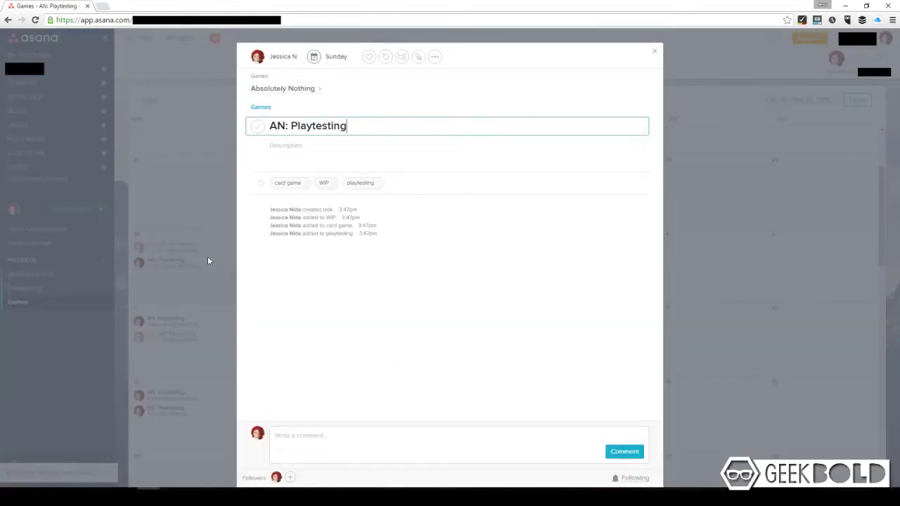
left_click(331, 57)
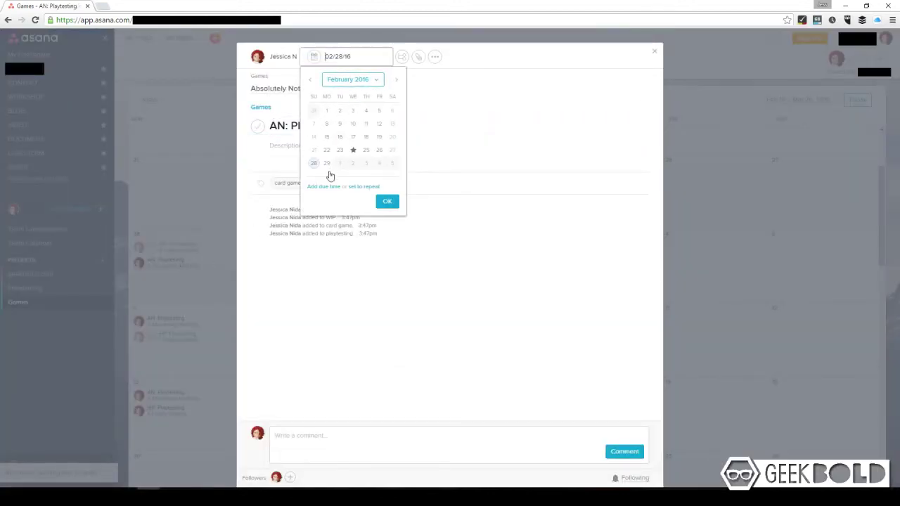
left_click(364, 187)
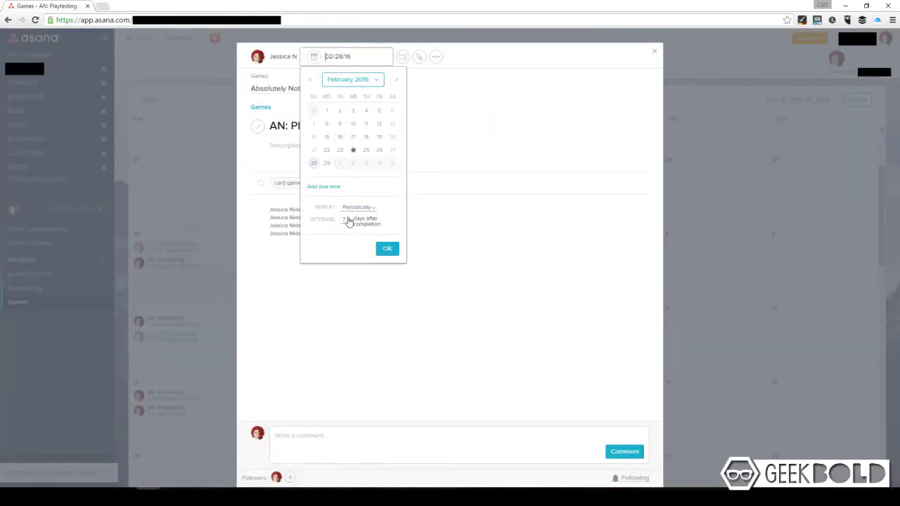
- Set the due date to repeat weekly, every 1 week on Sunday and Saturday, save it and close the subtask
left_click(355, 208)
left_click(354, 232)
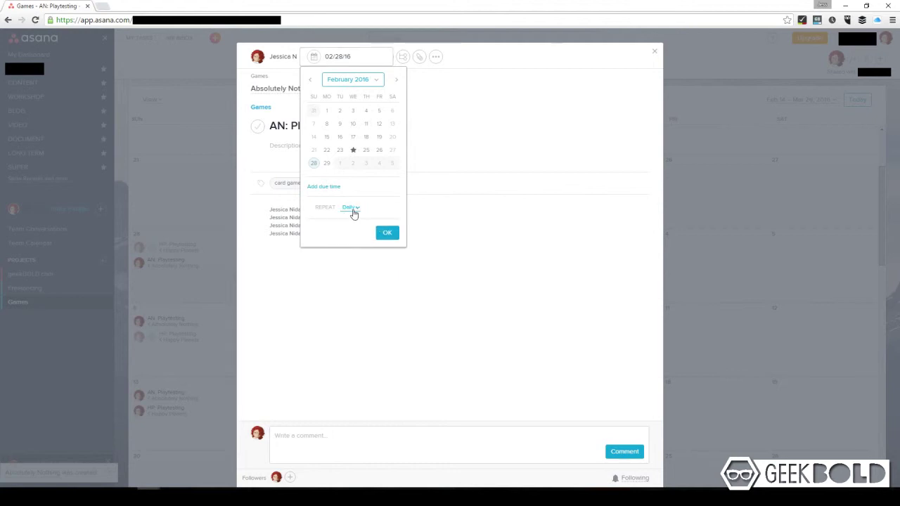
left_click(352, 213)
left_click(355, 235)
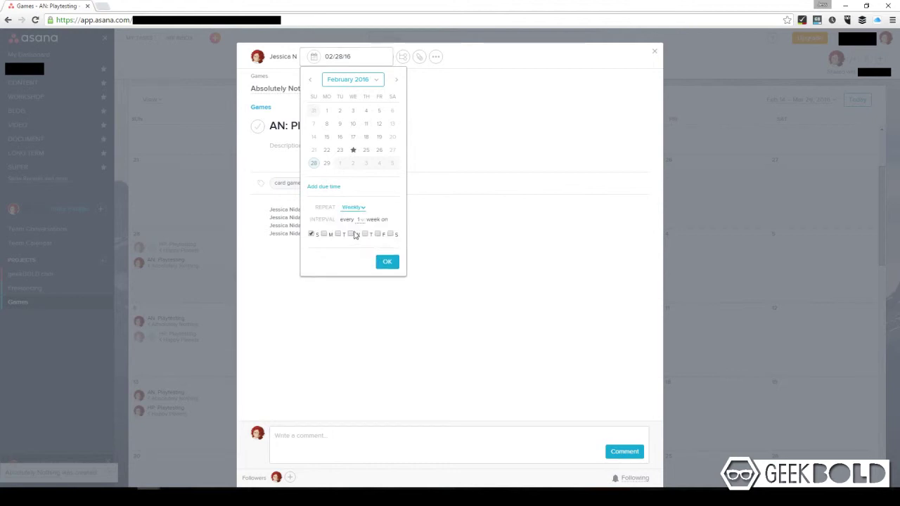
left_click(391, 234)
left_click(387, 261)
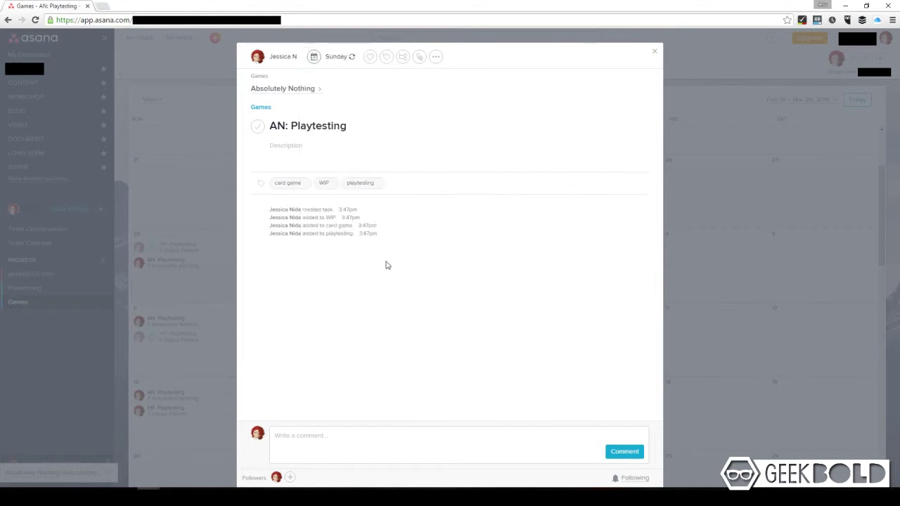
left_click(652, 54)
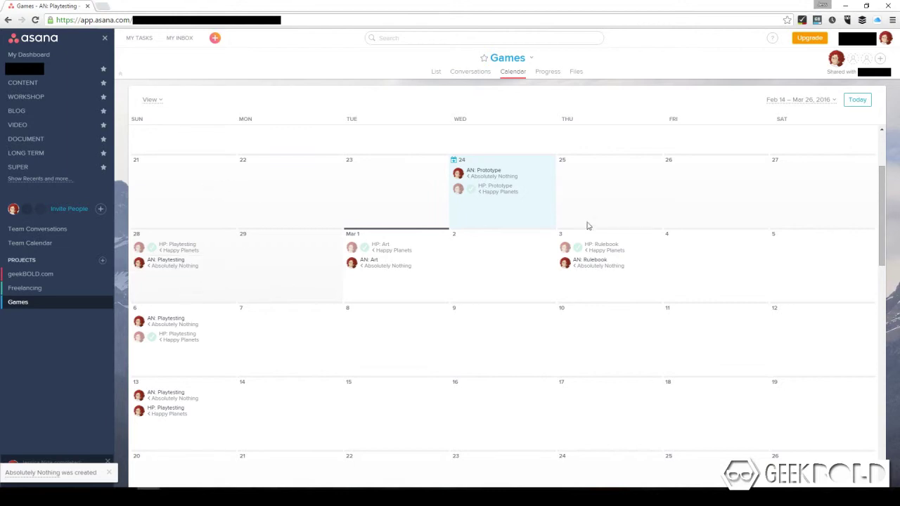
- Review the schedule of Happy Planets and Absolutely Nothing tasks and subtasks in the Games calendar from February to early June
scroll(593, 229, "down", 1)
scroll(593, 229, "up", 2)
scroll(593, 229, "down", 1)
scroll(601, 231, "down", 3)
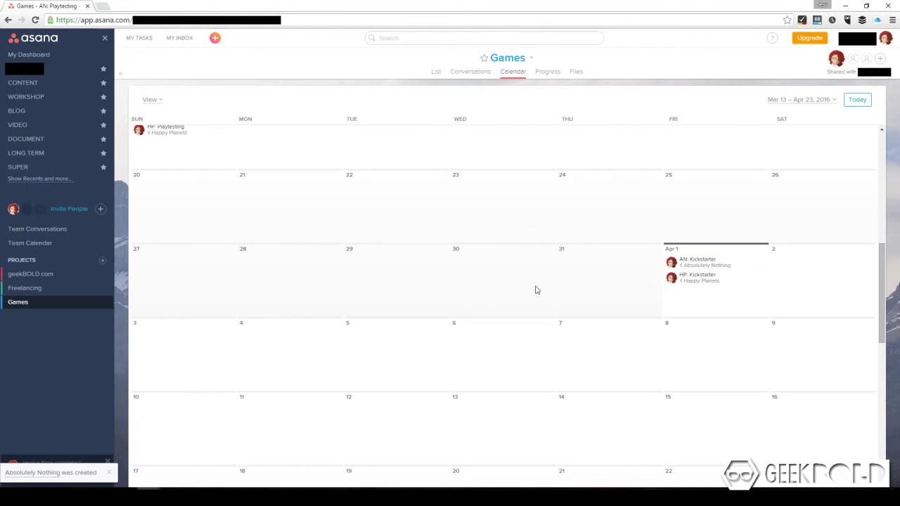
scroll(536, 290, "up", 5)
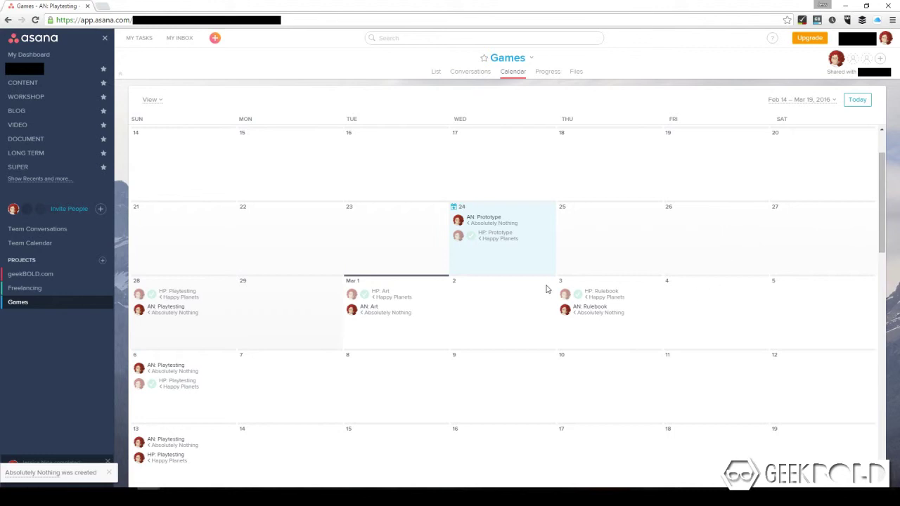
scroll(647, 252, "down", 5)
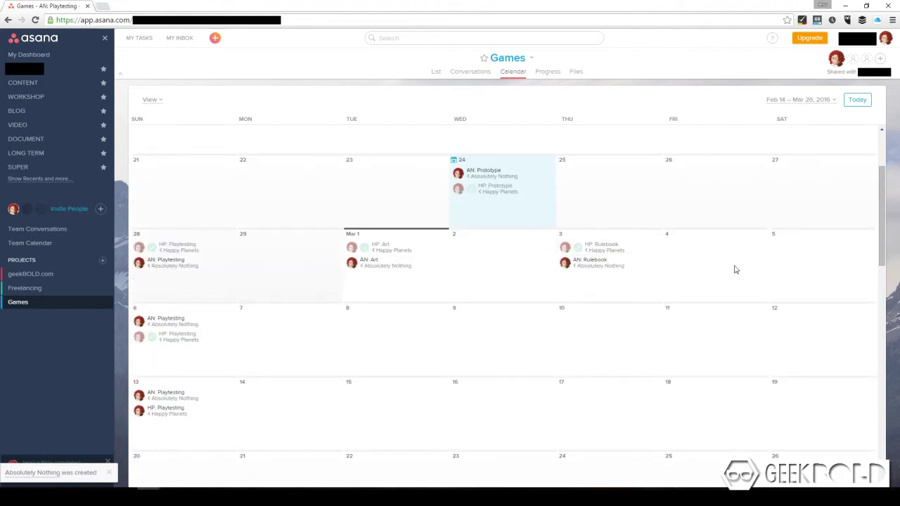
scroll(757, 278, "down", 8)
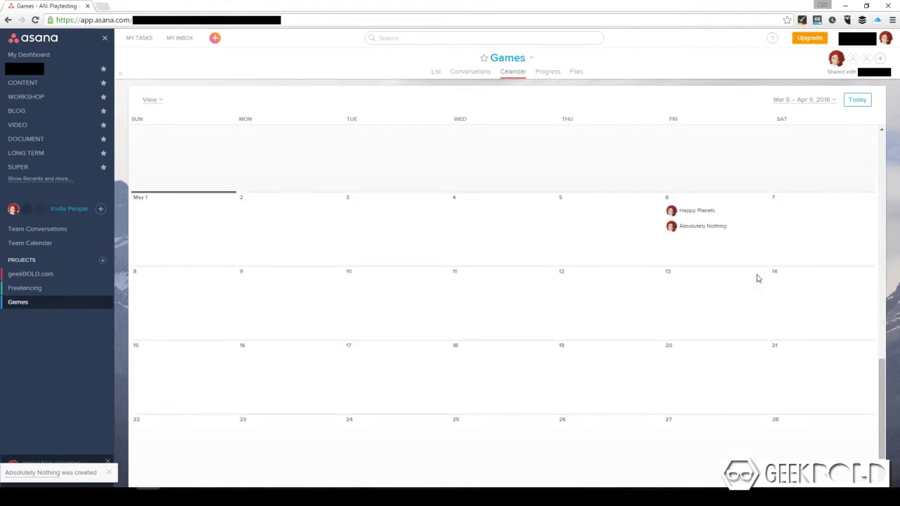
scroll(757, 279, "up", 11)
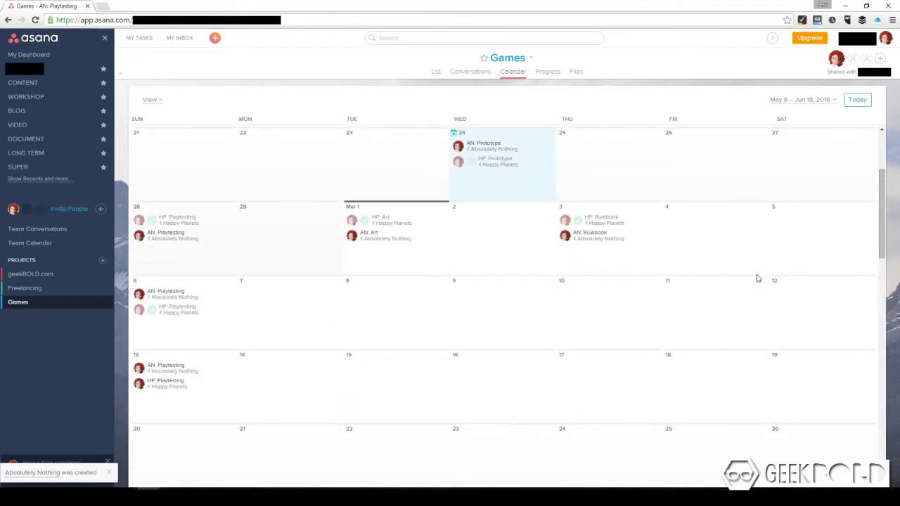
scroll(743, 273, "down", 2)
scroll(741, 272, "down", 2)
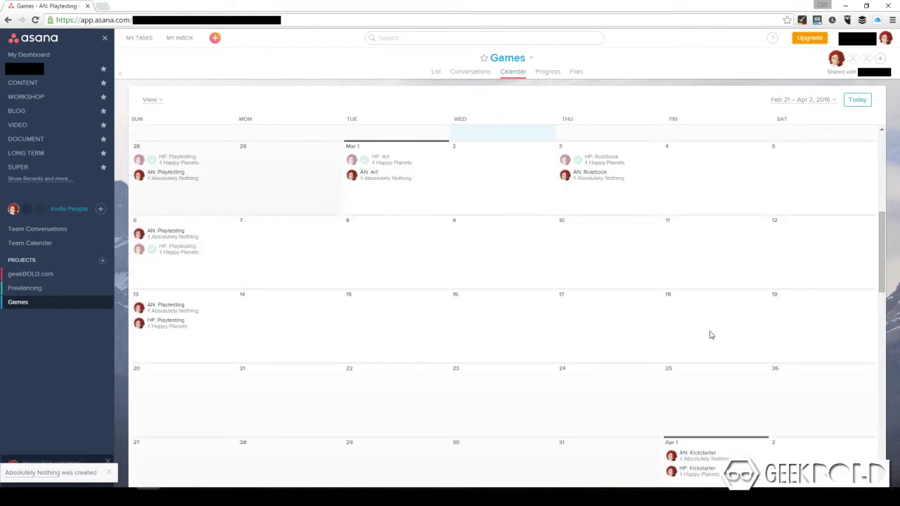
scroll(376, 308, "down", 3)
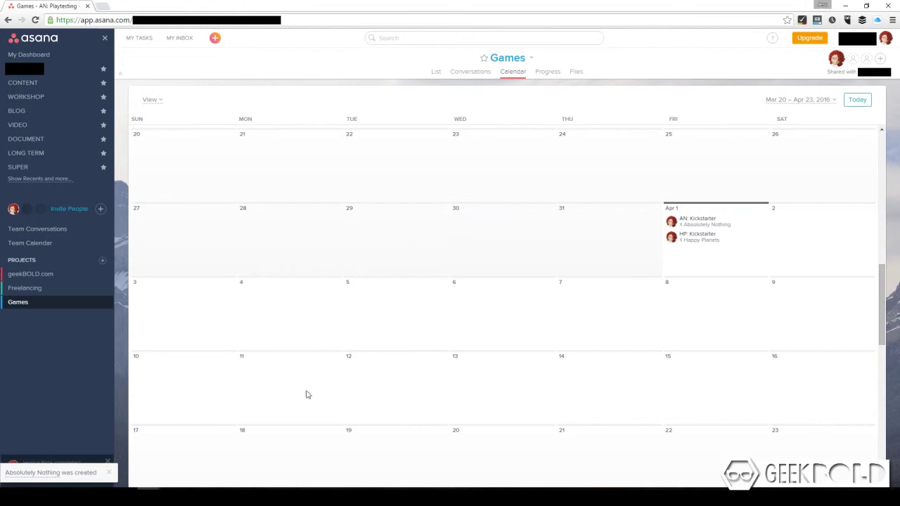
scroll(399, 235, "up", 3)
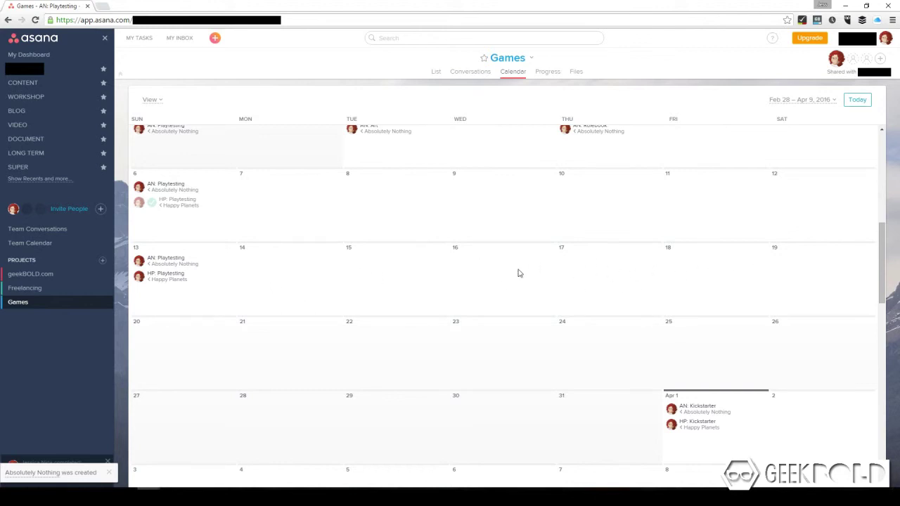
scroll(526, 310, "down", 6)
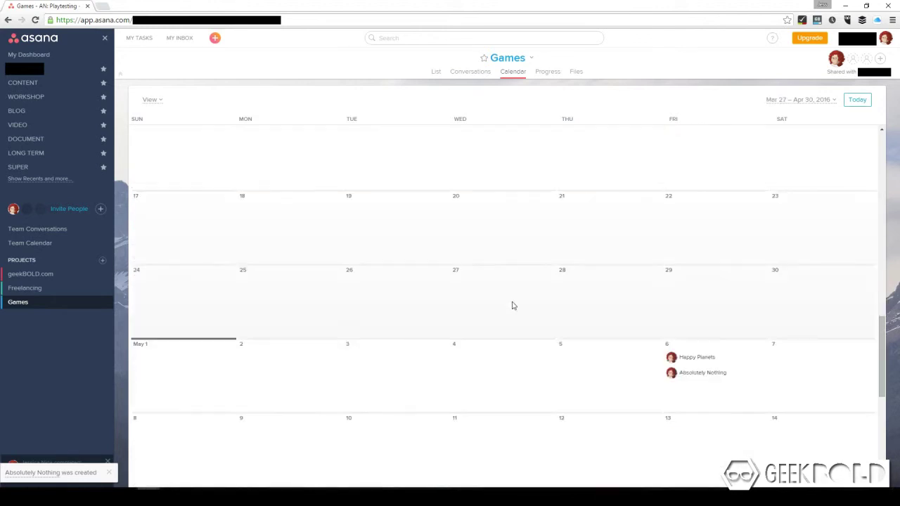
scroll(761, 394, "down", 3)
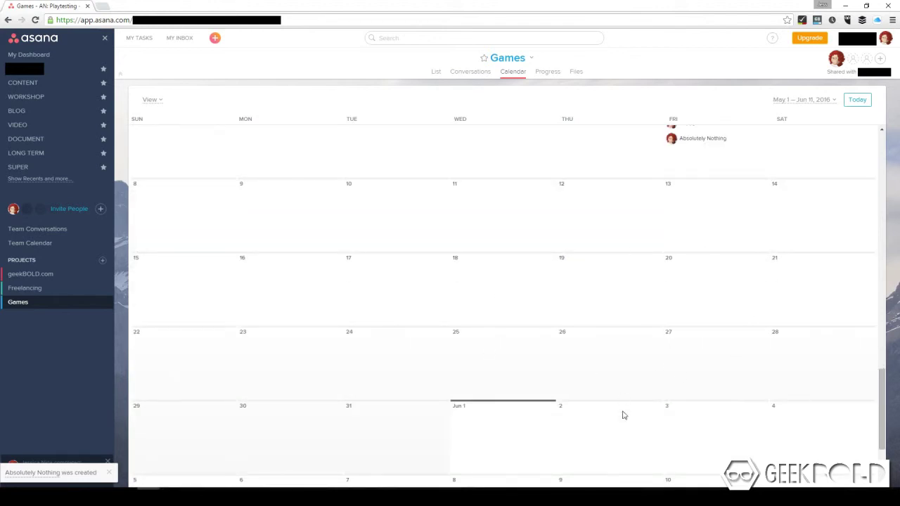
scroll(673, 406, "up", 7)
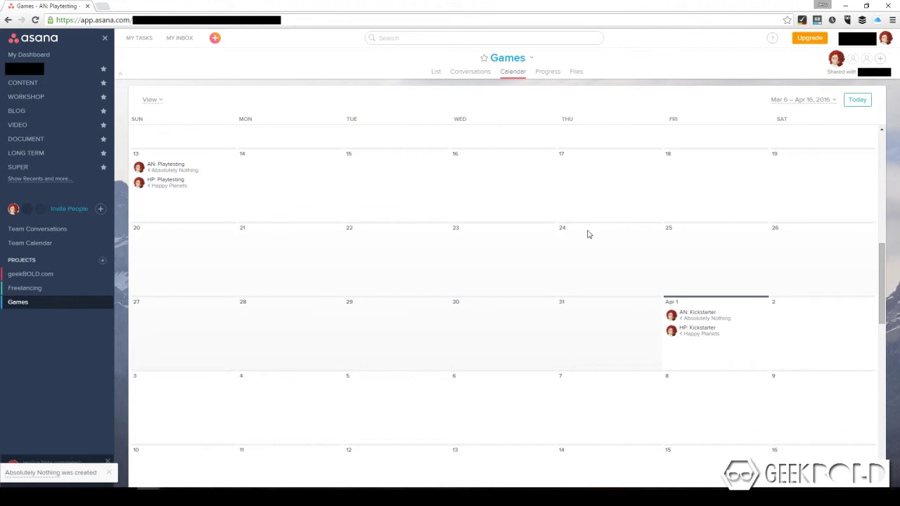
scroll(586, 236, "down", 5)
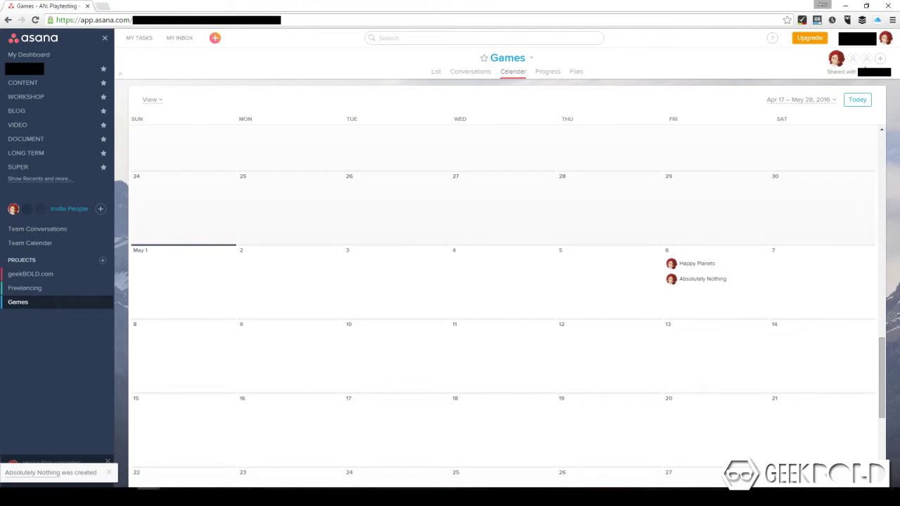
scroll(680, 187, "up", 8)
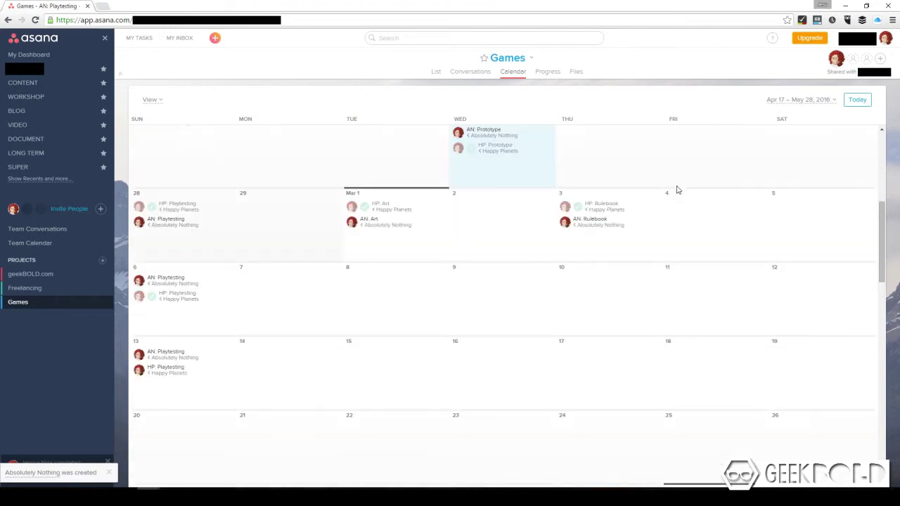
scroll(521, 207, "up", 1)
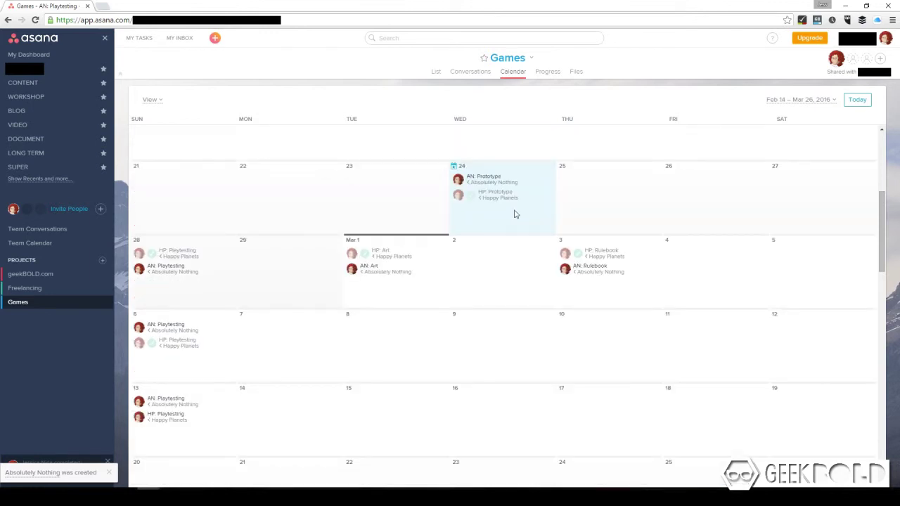
scroll(517, 211, "down", 2)
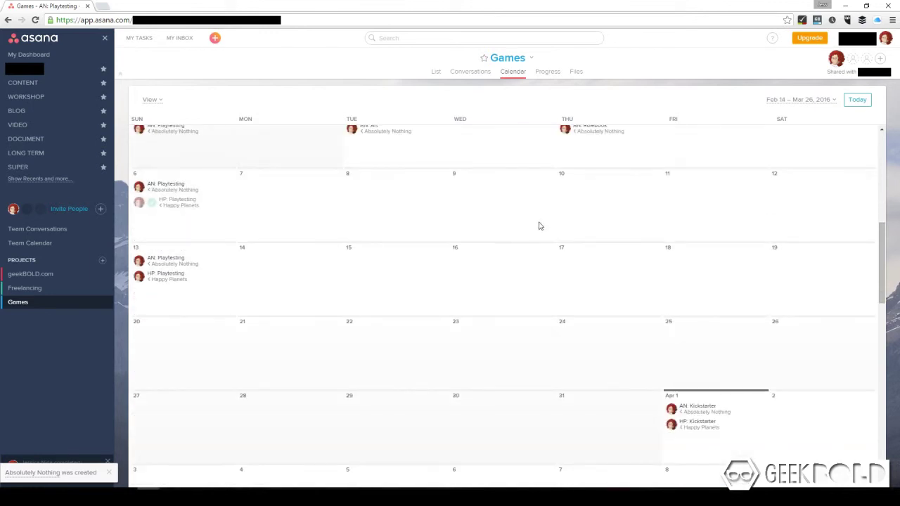
scroll(533, 235, "up", 1)
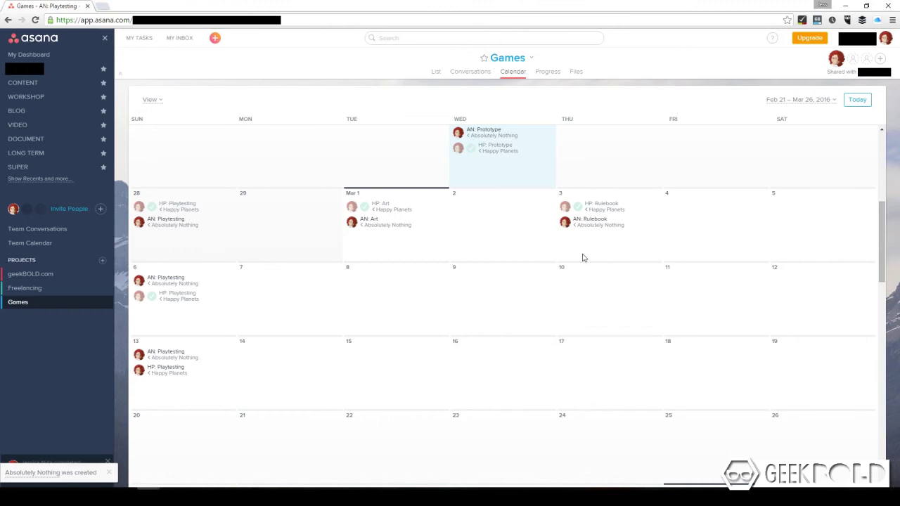
scroll(582, 258, "up", 2)
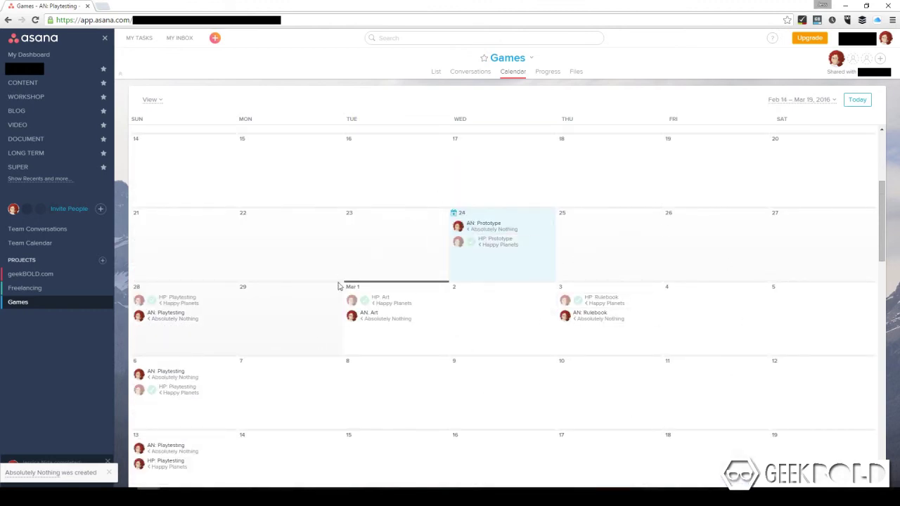
scroll(394, 366, "down", 5)
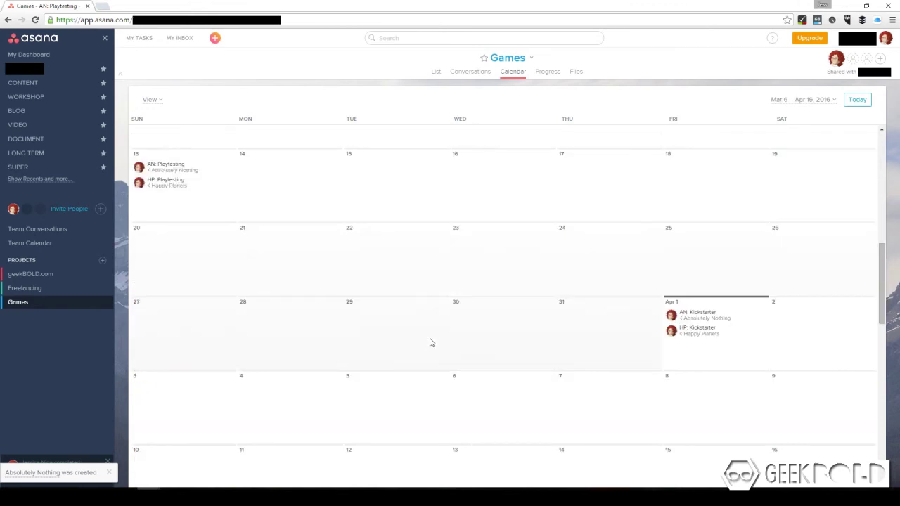
scroll(441, 343, "up", 3)
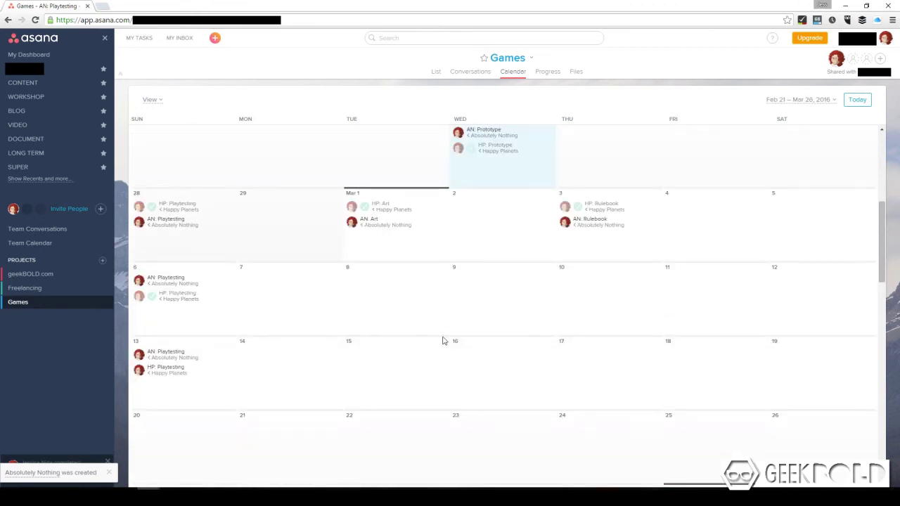